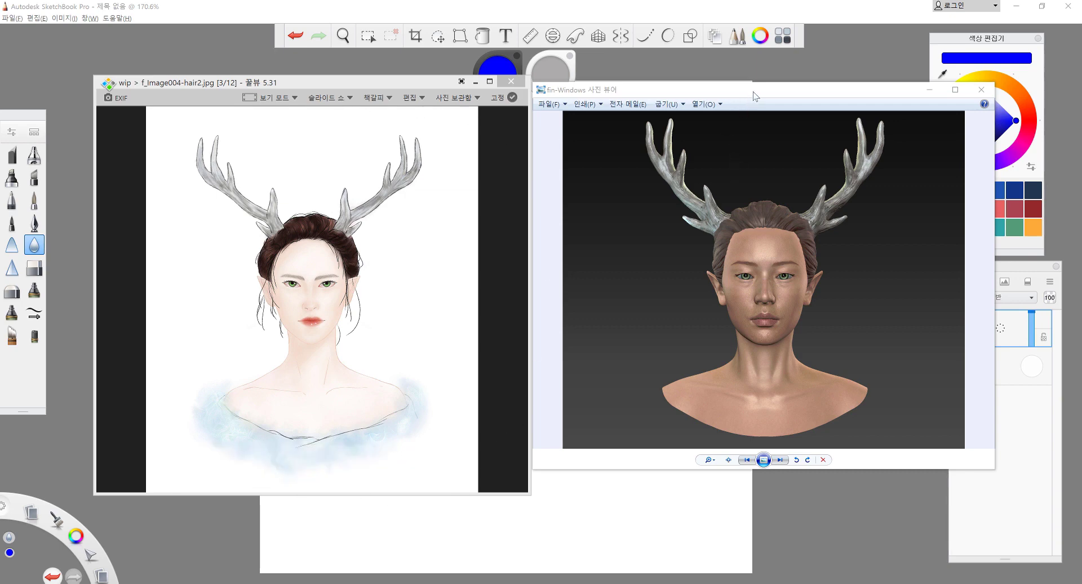
# - Close the 3D render viewer and reposition Honeyview showing the painted antlered portrait f_image004-hair2.jpg
pyautogui.moveTo(755, 96); pyautogui.dragTo(754, 88)
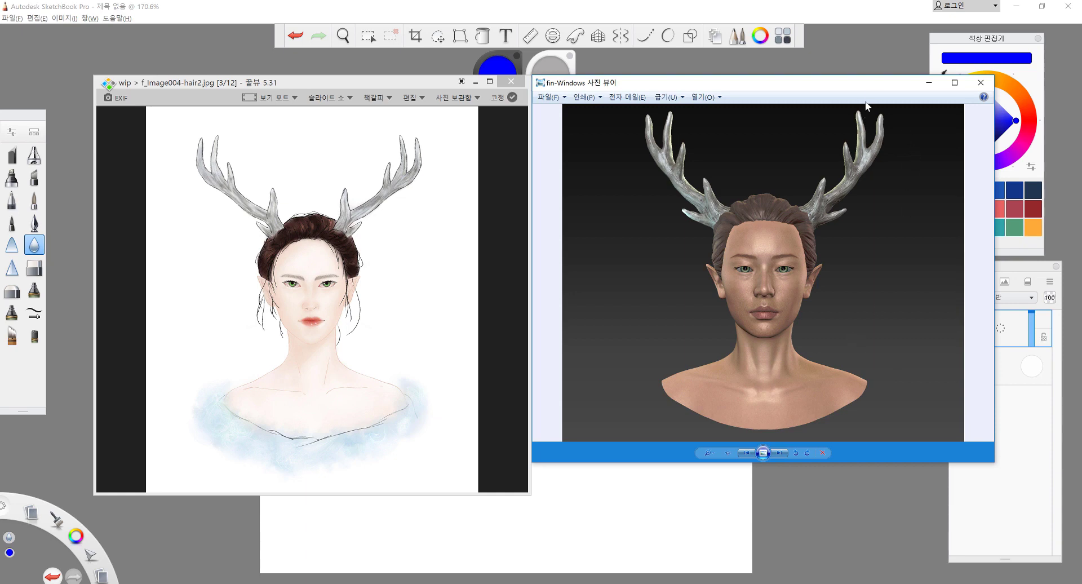
pyautogui.moveTo(871, 88); pyautogui.dragTo(870, 89)
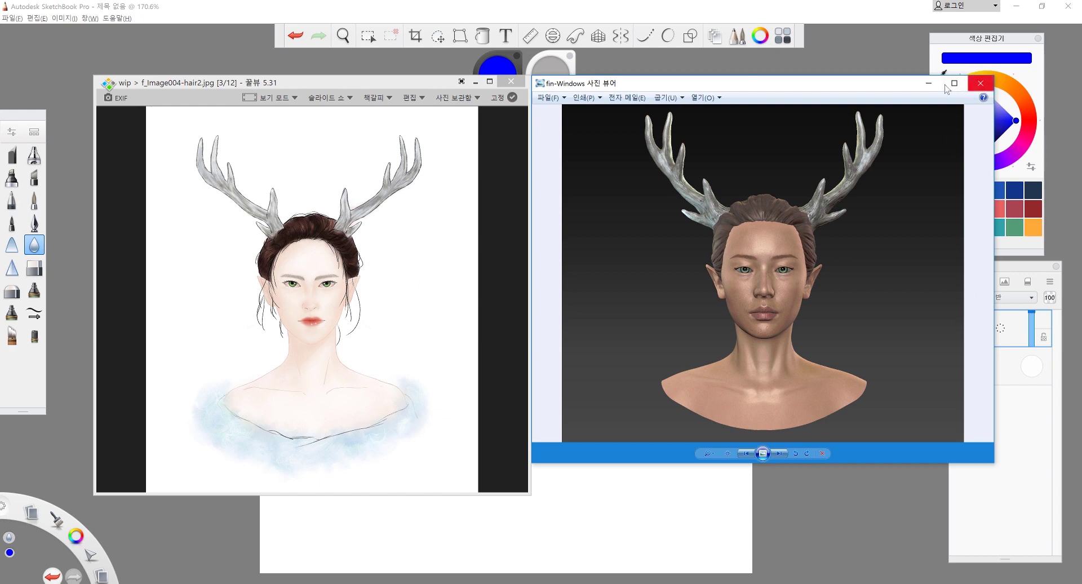
pyautogui.click(980, 83)
pyautogui.moveTo(252, 86); pyautogui.dragTo(309, 84)
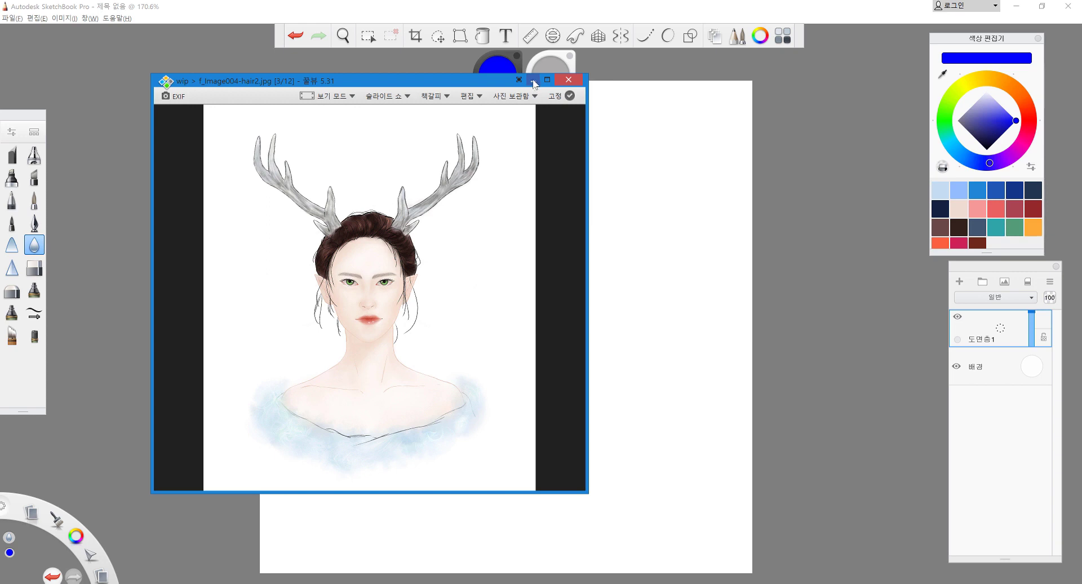
# - Minimize Honeyview and nudge the Color Editor and Layer panels into place beside the blank canvas
pyautogui.click(533, 84)
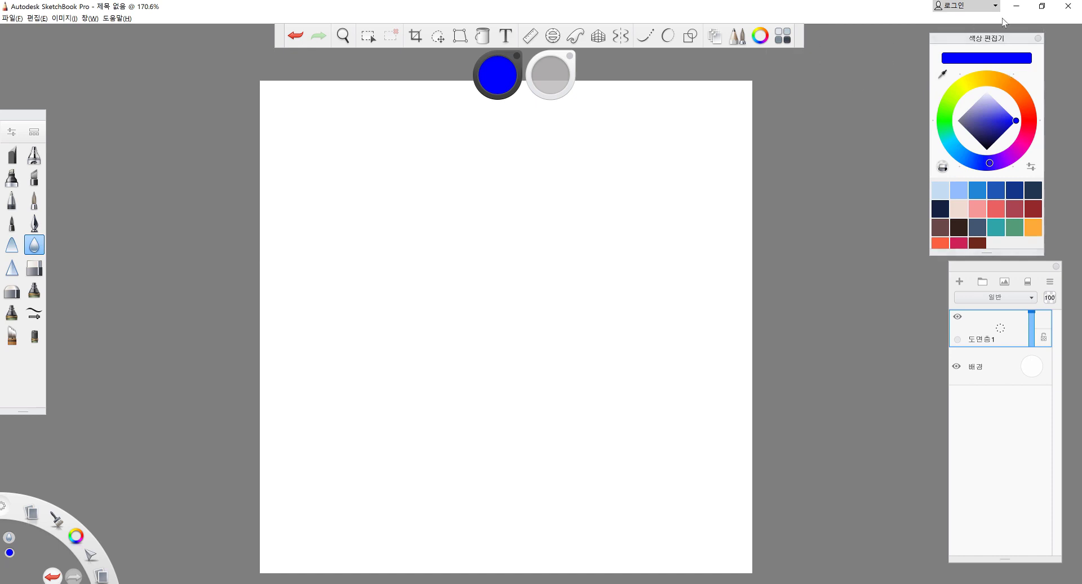
pyautogui.moveTo(981, 42); pyautogui.dragTo(998, 43)
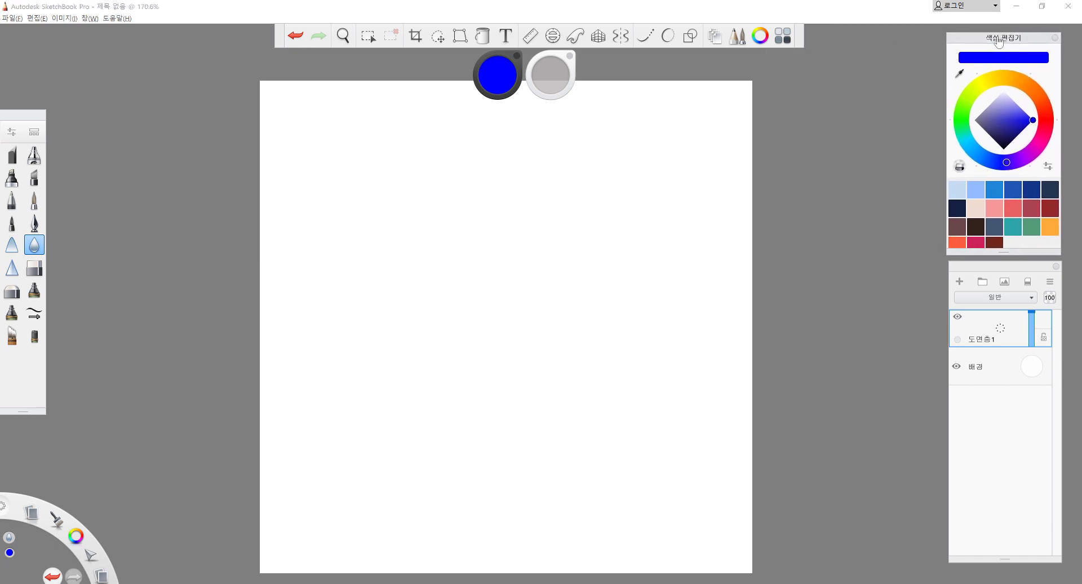
pyautogui.moveTo(993, 272); pyautogui.dragTo(991, 270)
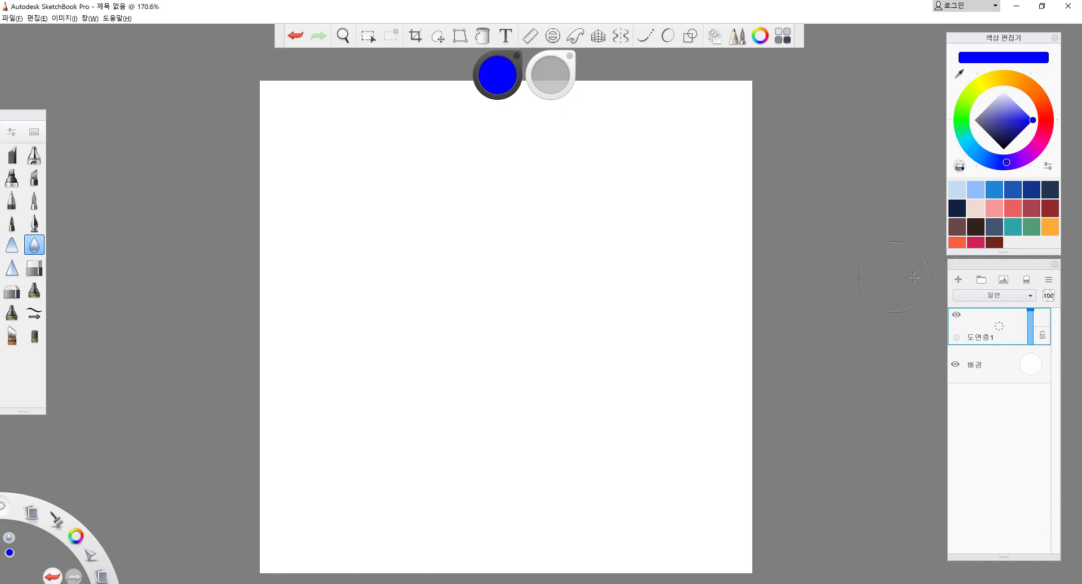
pyautogui.click(958, 280)
pyautogui.click(959, 280)
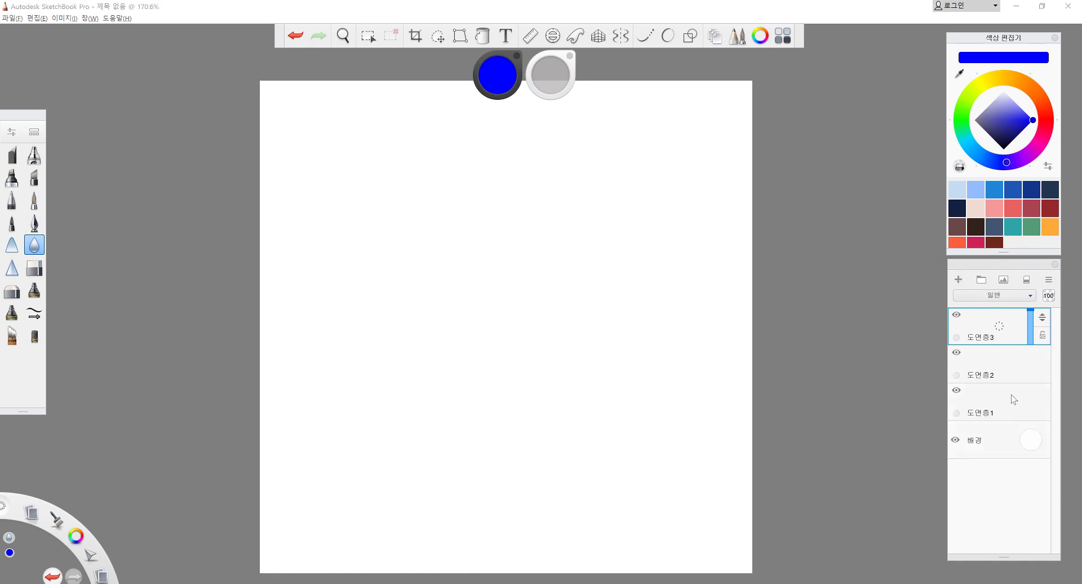
pyautogui.click(1006, 406)
pyautogui.click(1015, 364)
pyautogui.click(1022, 325)
pyautogui.moveTo(1042, 317)
pyautogui.mouseDown()
pyautogui.moveTo(1048, 352)
pyautogui.moveTo(1042, 326)
pyautogui.mouseUp()
pyautogui.hotkey('ctrl', 'e')
pyautogui.moveTo(1042, 320); pyautogui.dragTo(1007, 418)
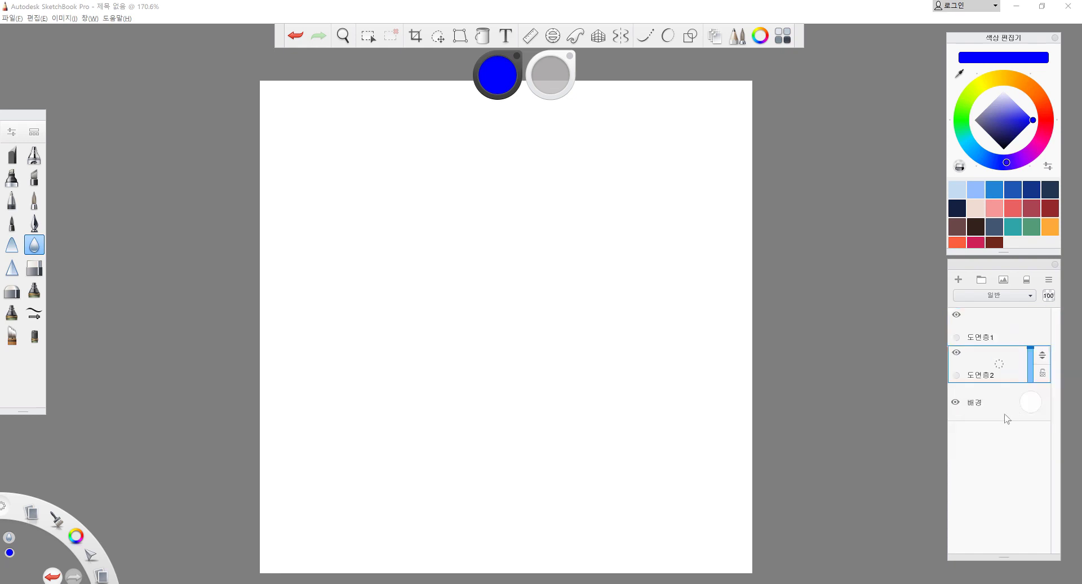
pyautogui.moveTo(1035, 359); pyautogui.dragTo(1037, 328)
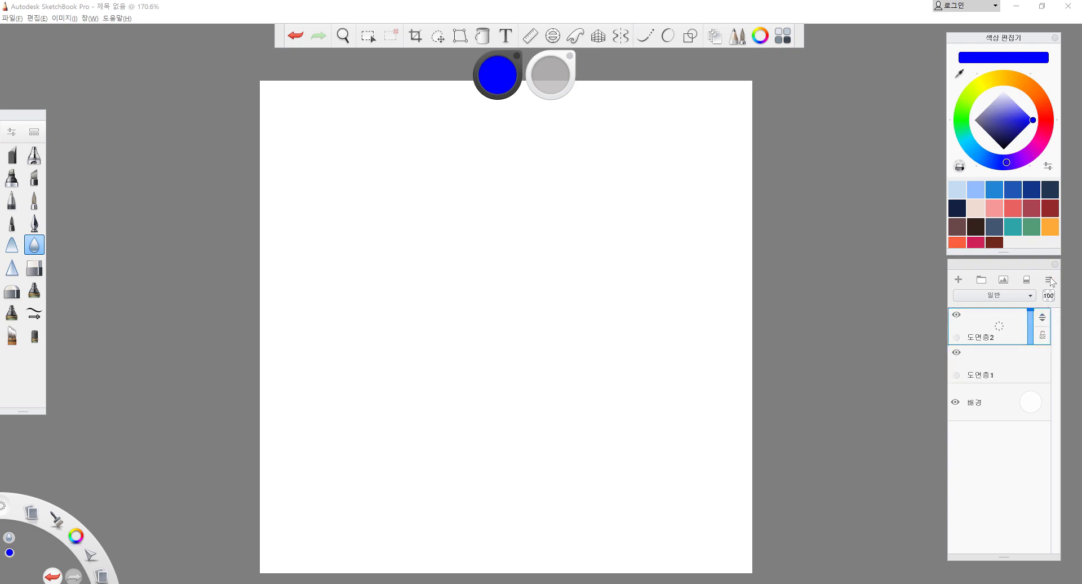
pyautogui.click(1049, 279)
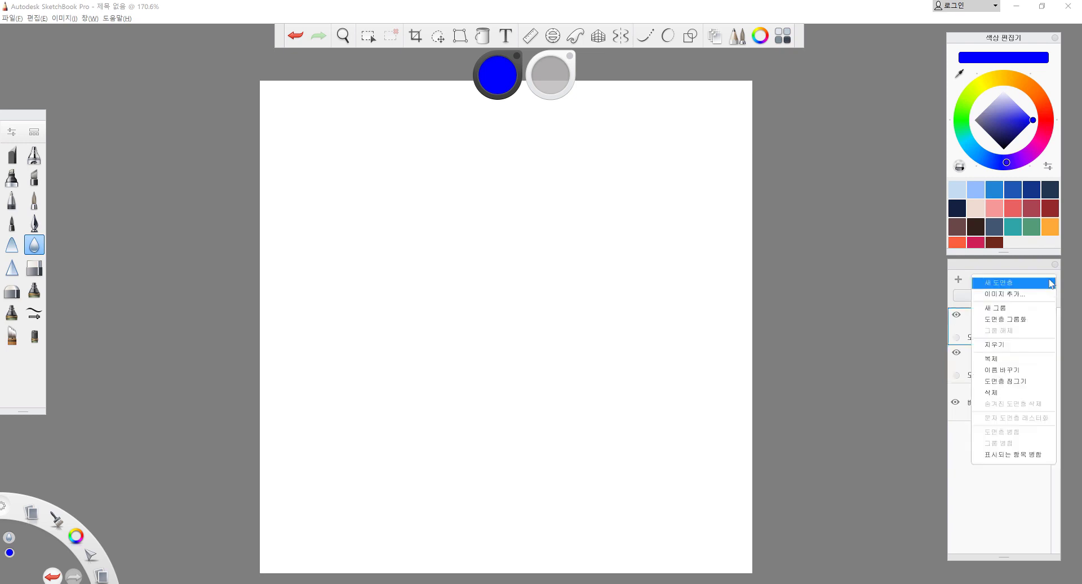
pyautogui.click(1050, 284)
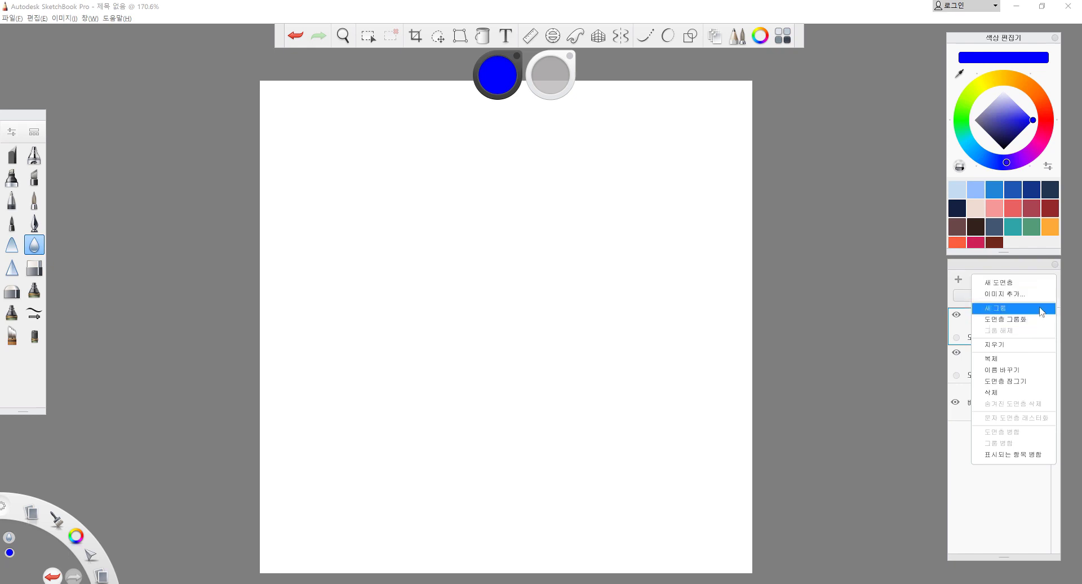
pyautogui.click(1001, 346)
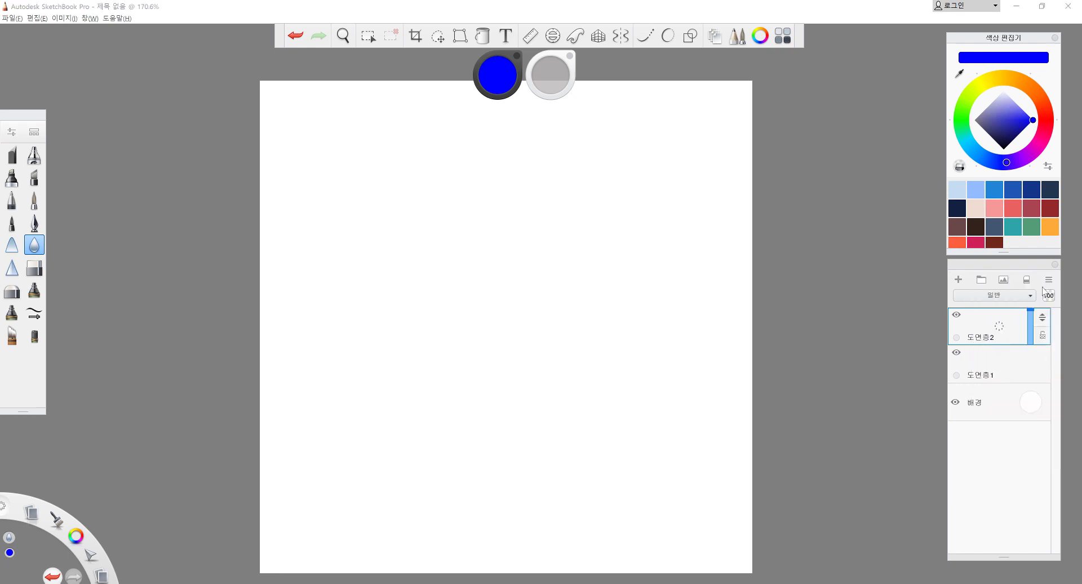
pyautogui.click(1048, 279)
pyautogui.click(1005, 350)
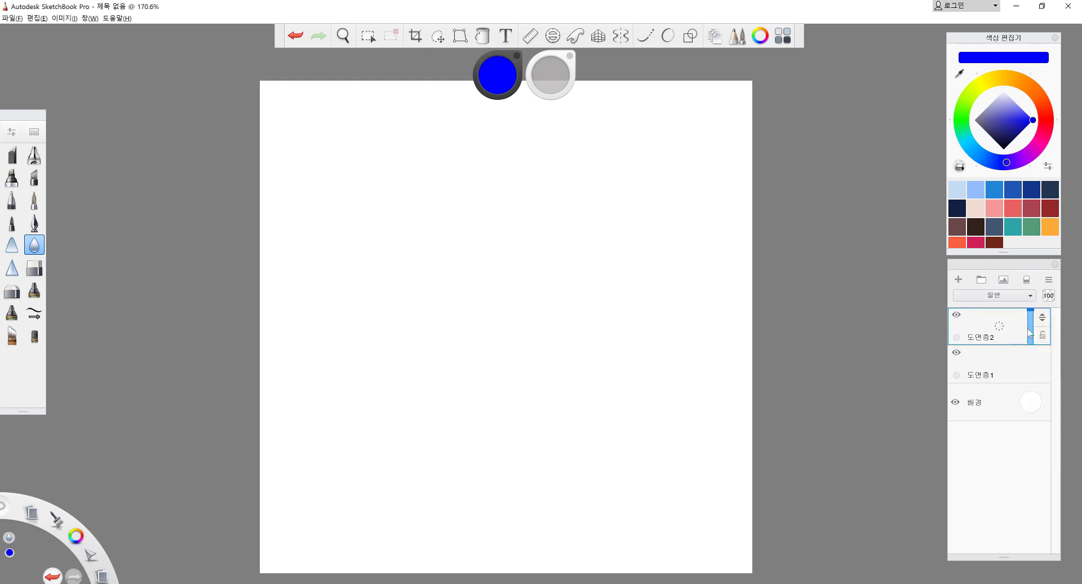
pyautogui.click(1048, 281)
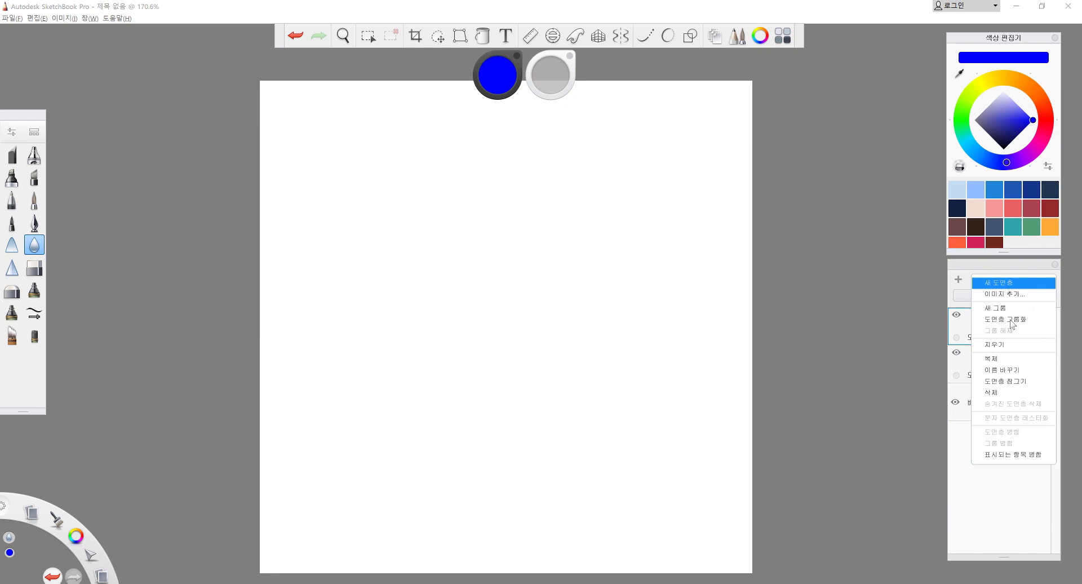
pyautogui.click(991, 359)
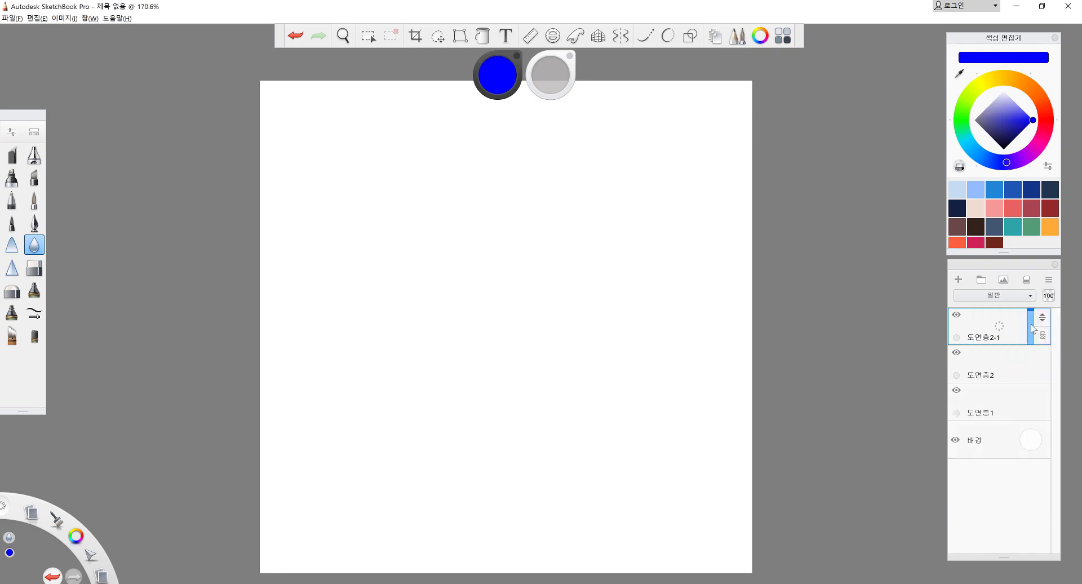
pyautogui.click(1049, 280)
pyautogui.click(1000, 350)
pyautogui.click(1009, 317)
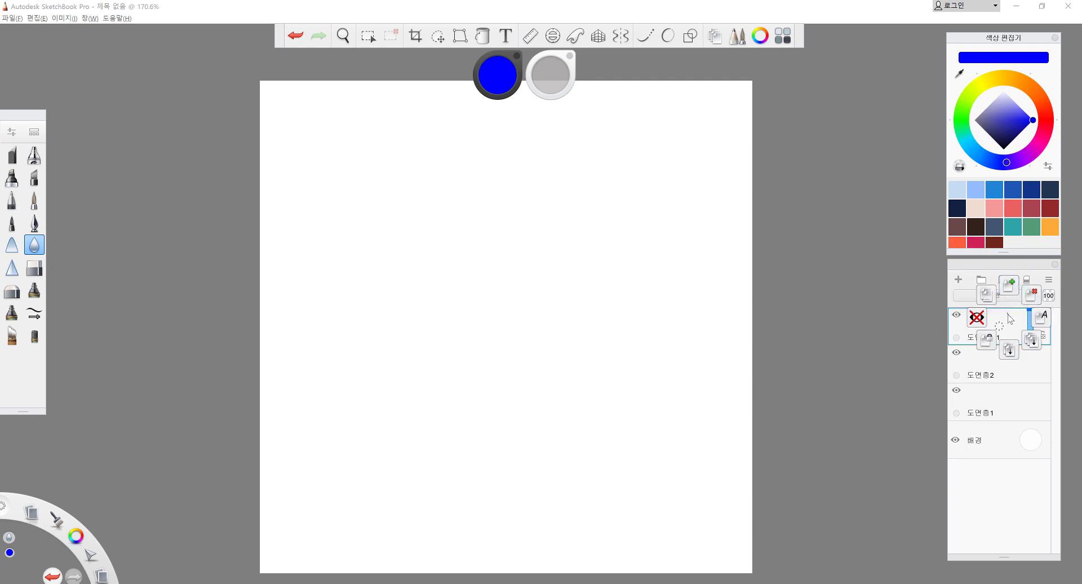
pyautogui.click(994, 318)
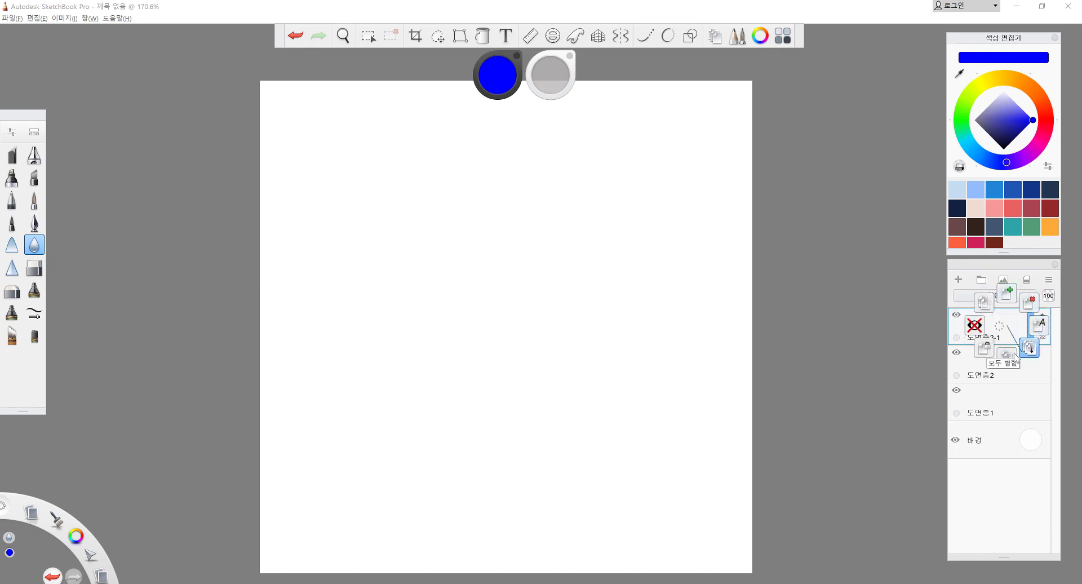
pyautogui.click(1028, 305)
pyautogui.click(999, 326)
pyautogui.click(1029, 305)
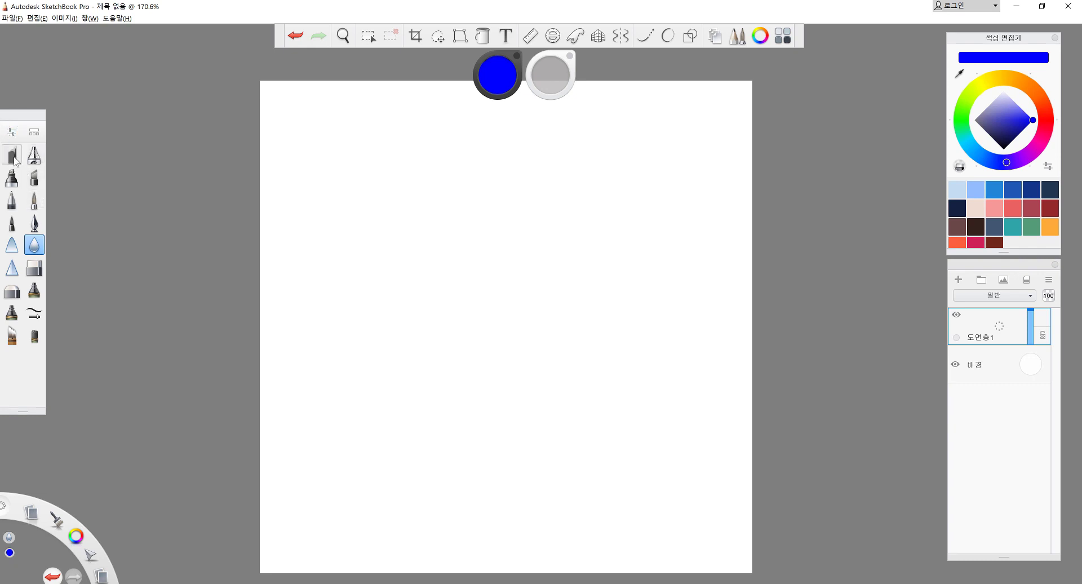
# - Select the 연필 pencil and show the Brush Library with its properties (size 4.7, 100% opacity)
pyautogui.click(20, 163)
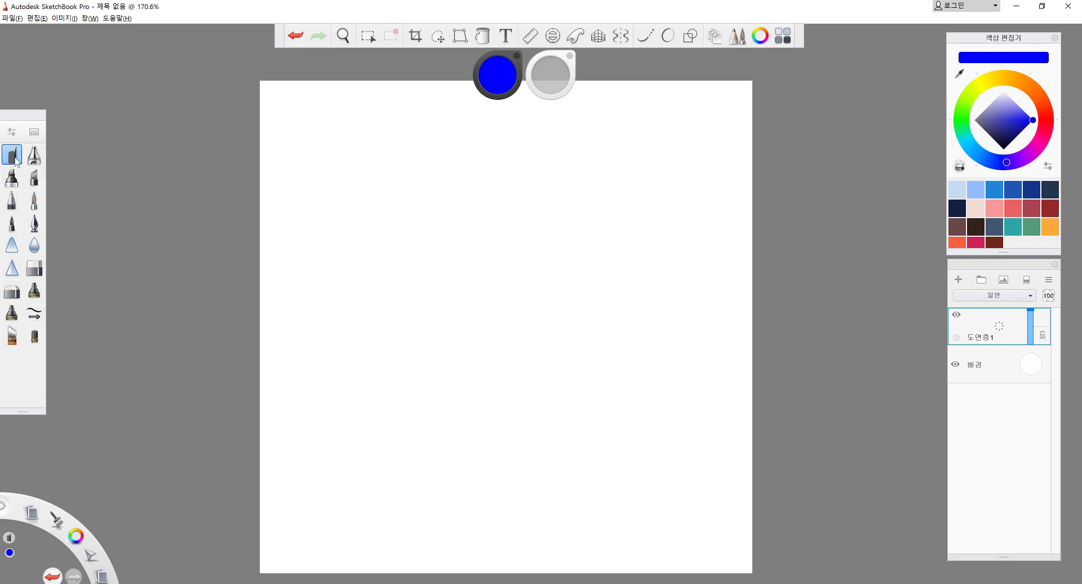
pyautogui.click(38, 135)
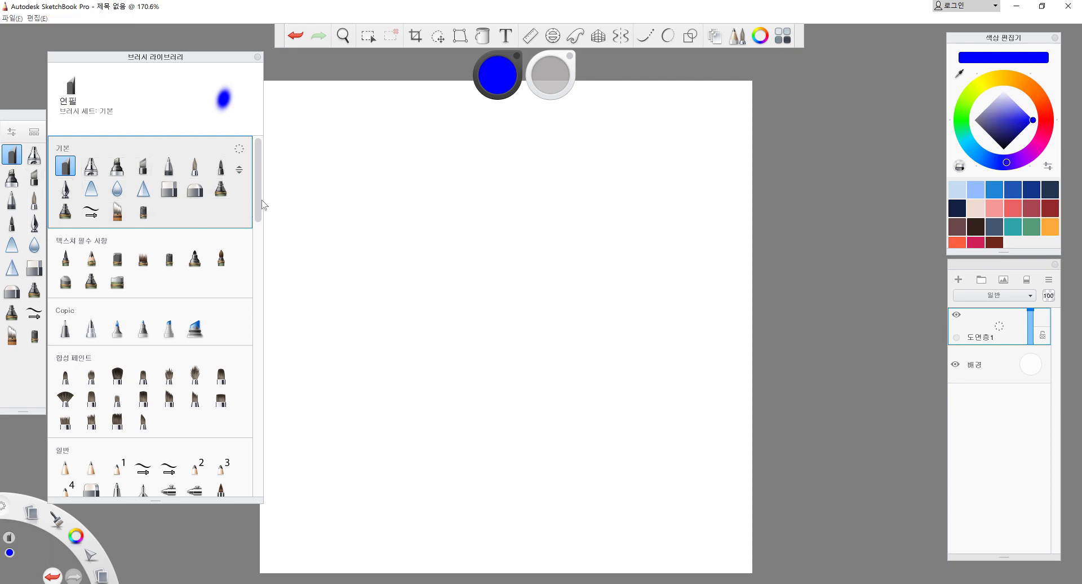
pyautogui.scroll(-3, 260, 204)
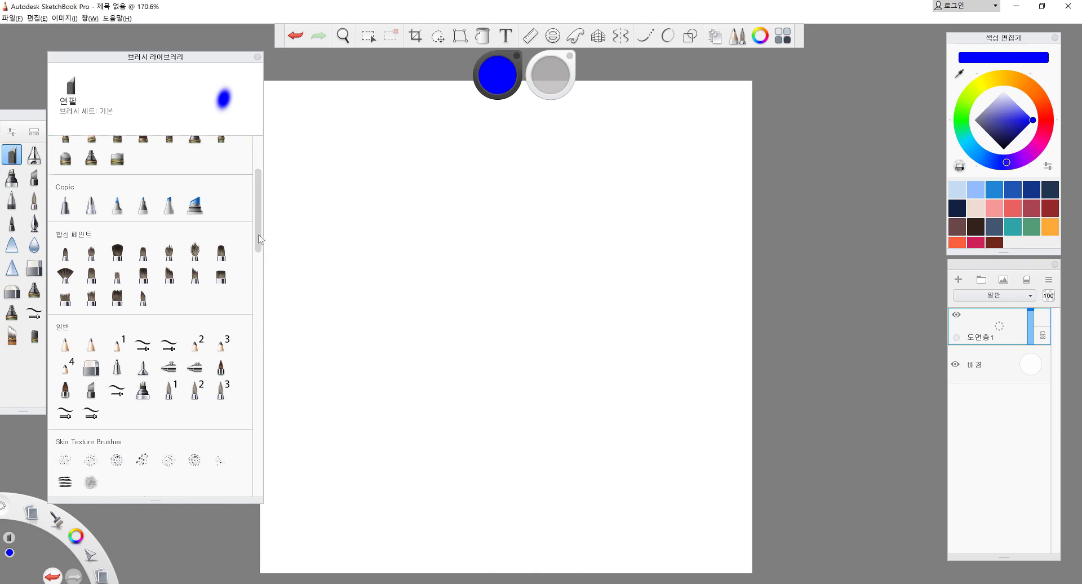
pyautogui.moveTo(258, 234)
pyautogui.mouseDown()
pyautogui.moveTo(256, 465)
pyautogui.moveTo(256, 338)
pyautogui.mouseUp()
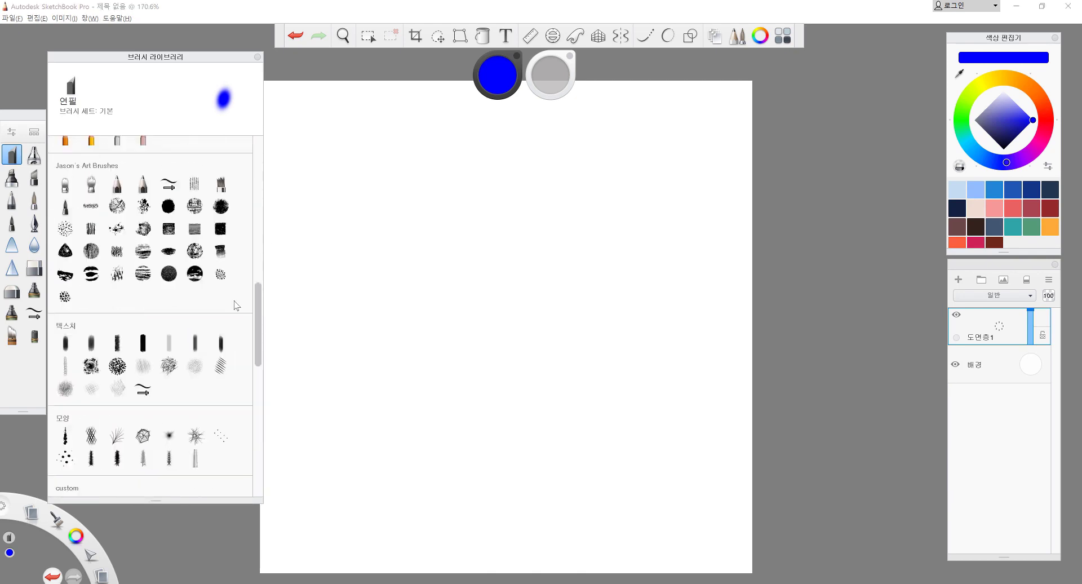
pyautogui.scroll(15, 235, 254)
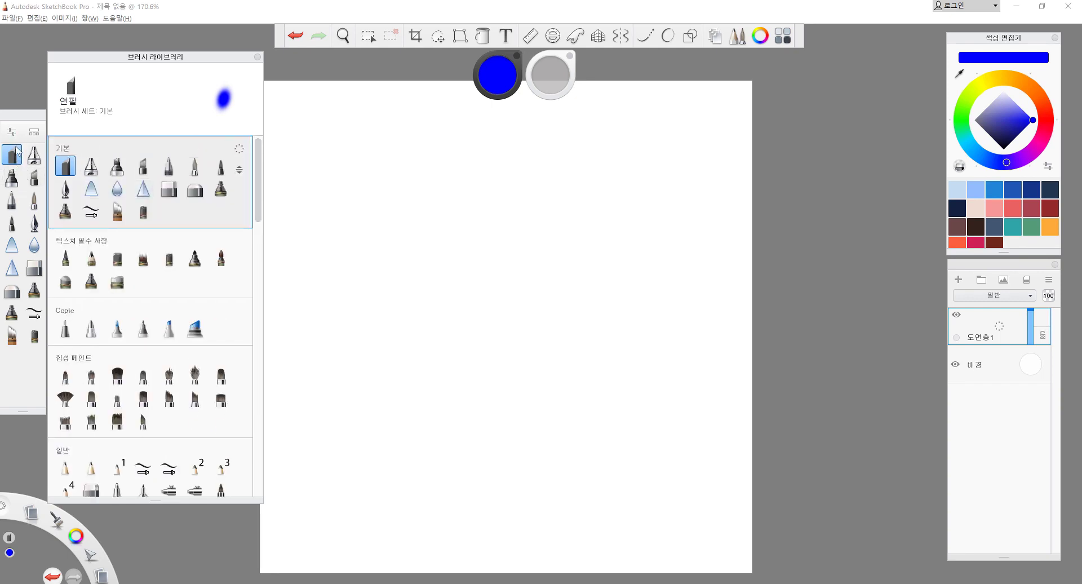
pyautogui.doubleClick(11, 154)
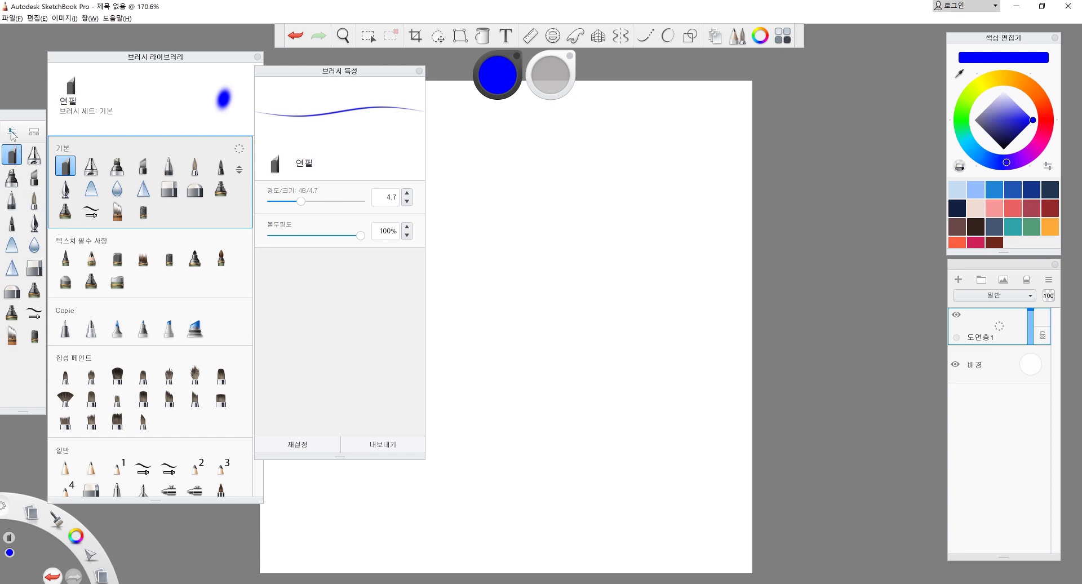
# - Try different pencil sizes and opacities, ending at size 4.7 and 100% opacity
pyautogui.click(12, 134)
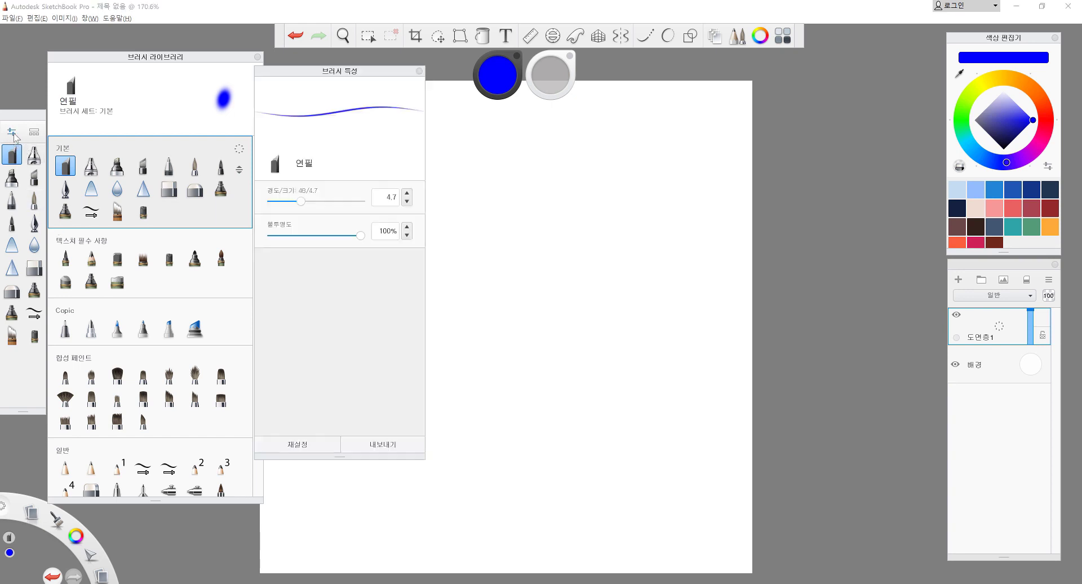
pyautogui.moveTo(315, 76); pyautogui.dragTo(325, 63)
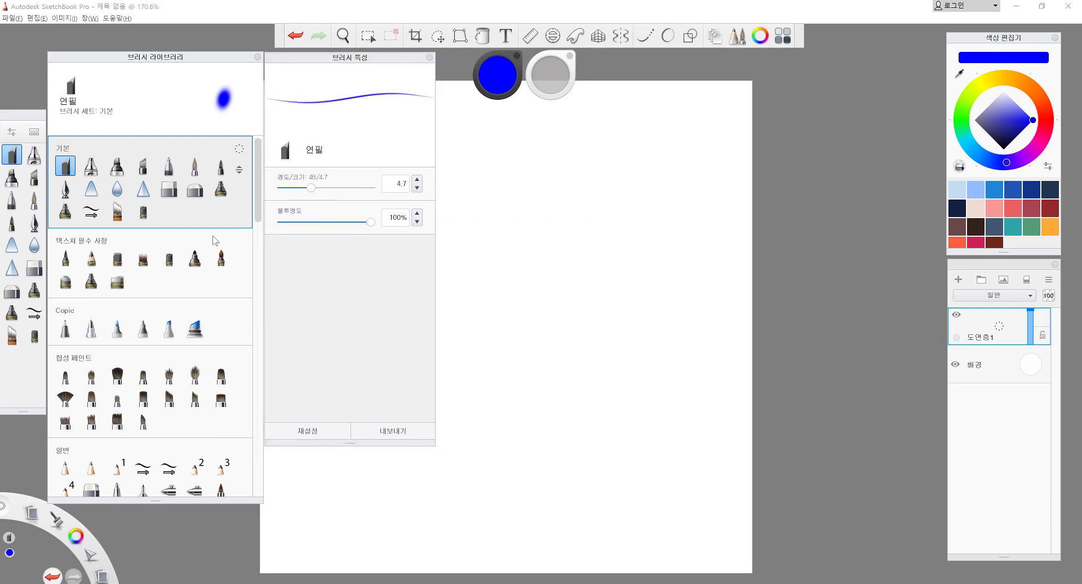
pyautogui.moveTo(314, 190); pyautogui.dragTo(310, 188)
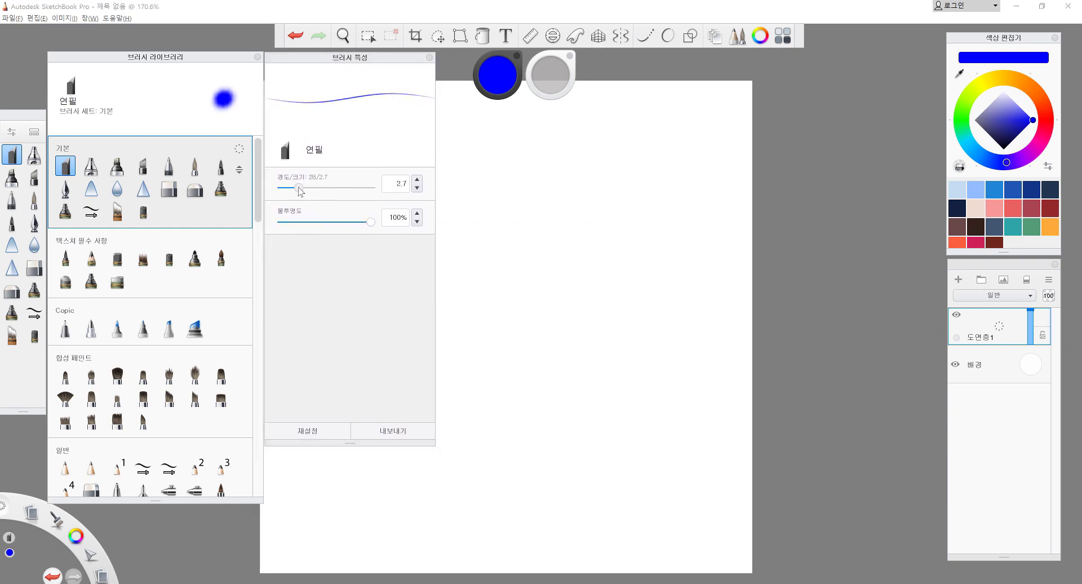
pyautogui.moveTo(369, 225); pyautogui.dragTo(372, 223)
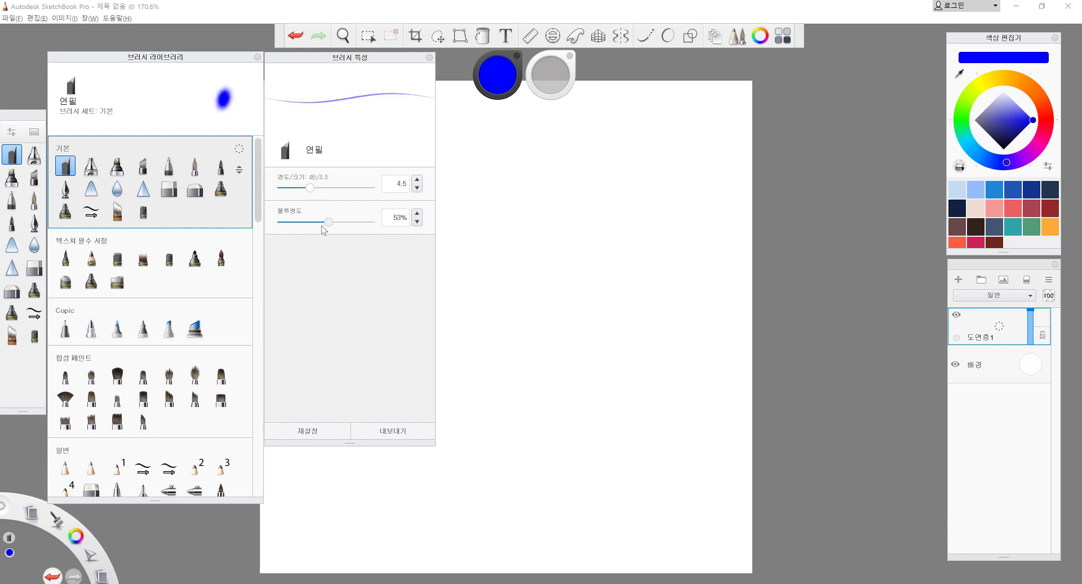
pyautogui.moveTo(310, 188); pyautogui.dragTo(312, 189)
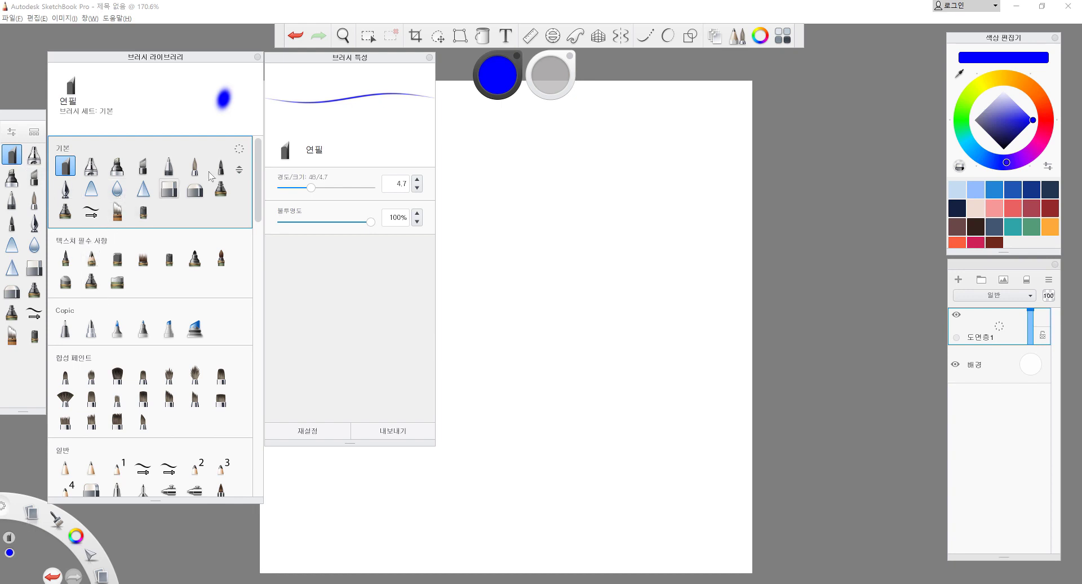
pyautogui.moveTo(258, 175); pyautogui.dragTo(258, 185)
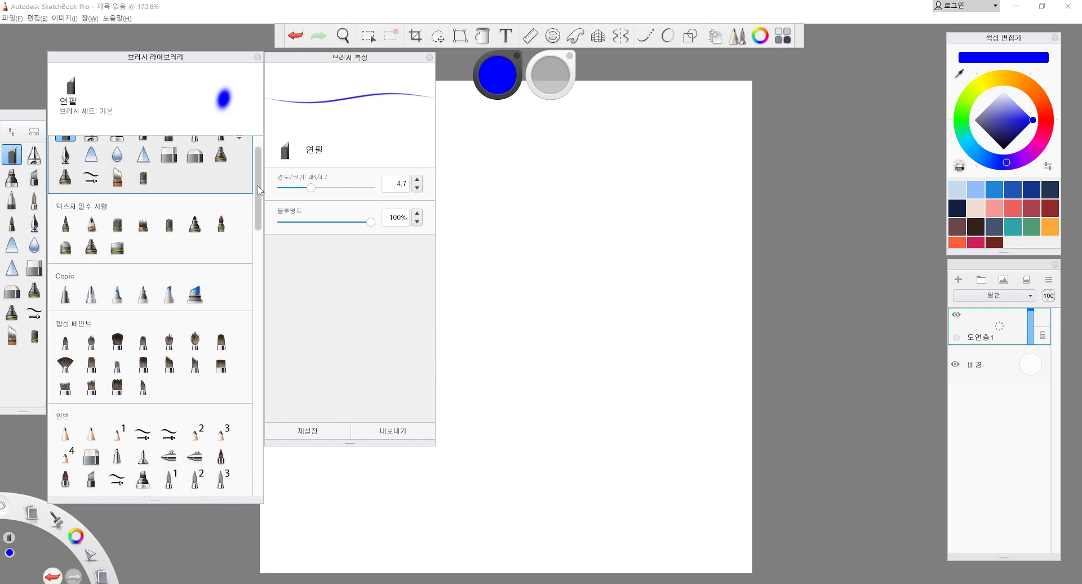
# - Try the 서명 잉크 brush, then give 연필 팔레트 the pentagon scribble nib shape
pyautogui.click(66, 220)
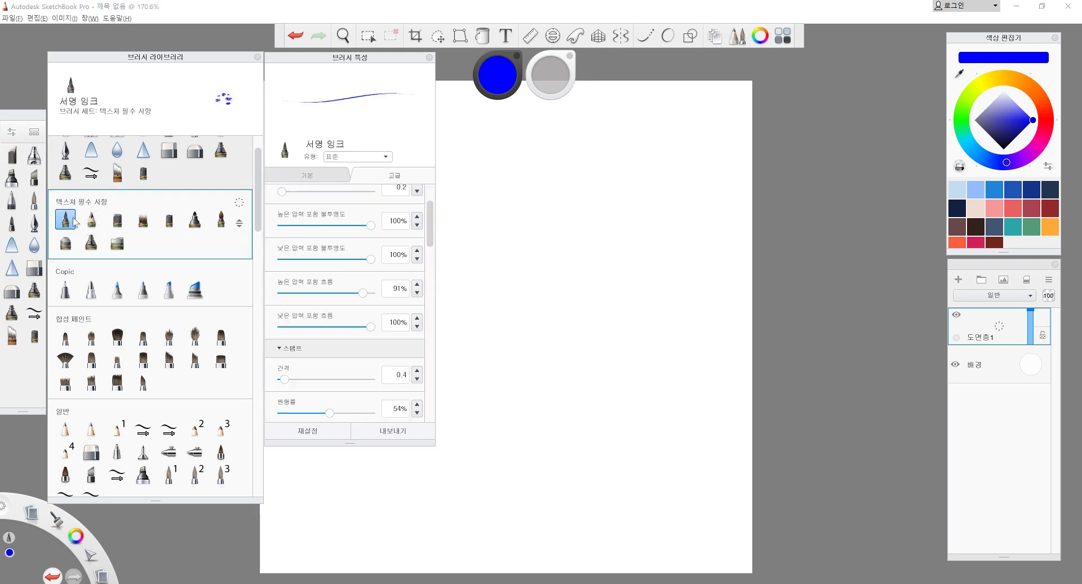
pyautogui.click(93, 230)
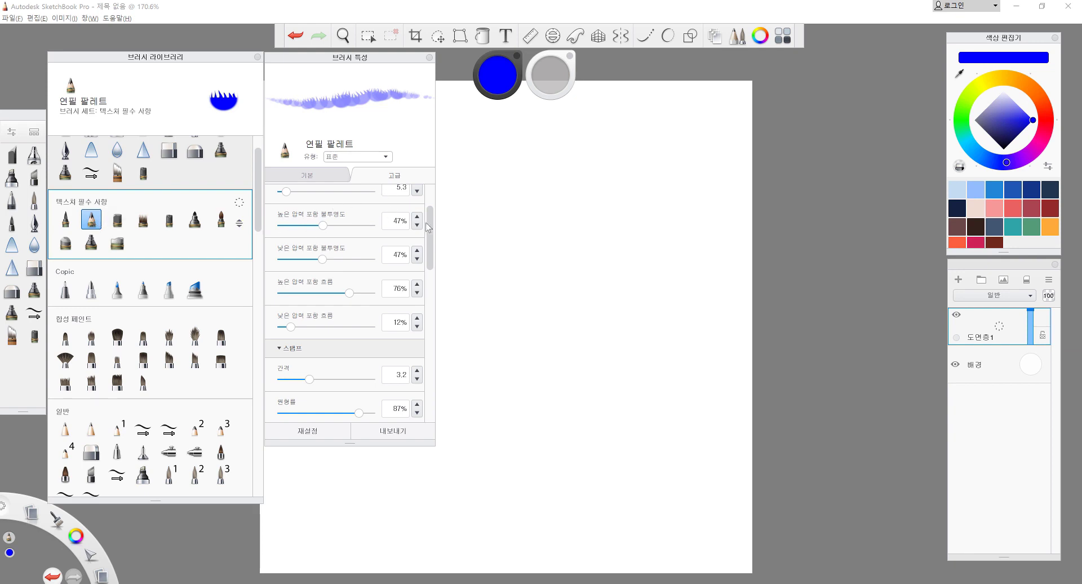
pyautogui.moveTo(431, 226); pyautogui.dragTo(422, 332)
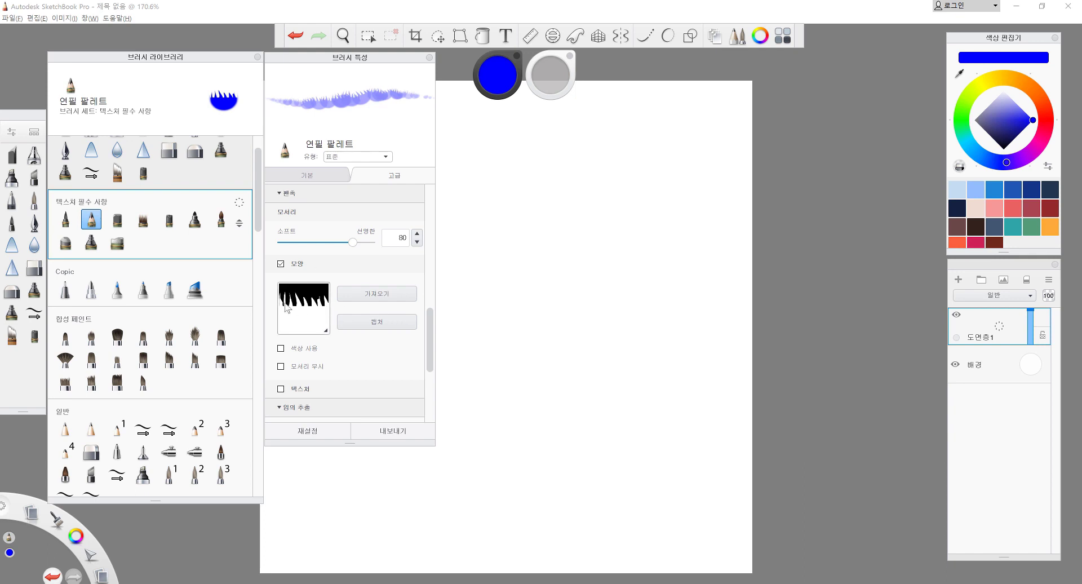
pyautogui.click(281, 264)
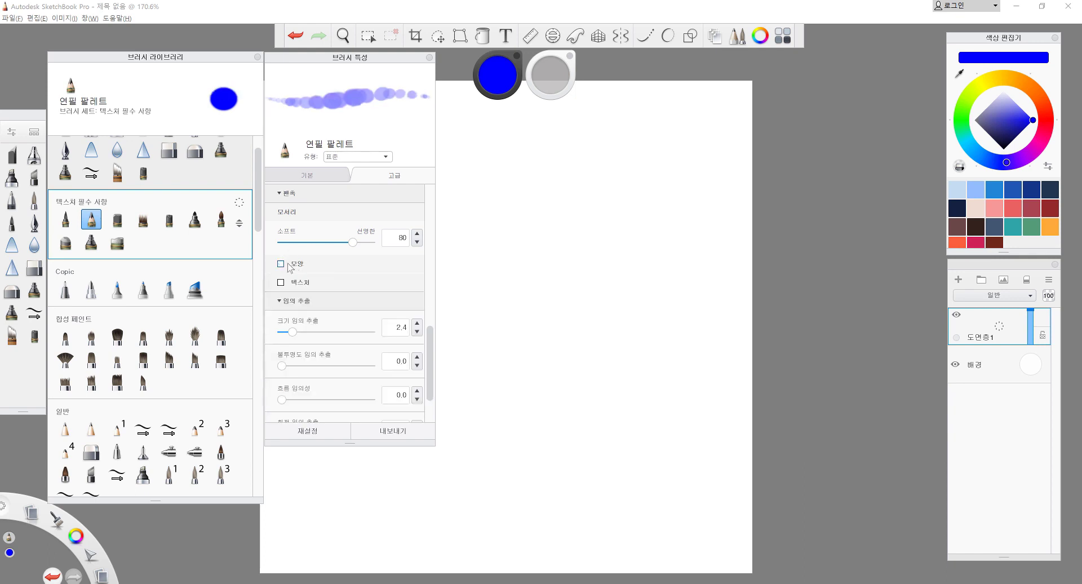
pyautogui.click(281, 264)
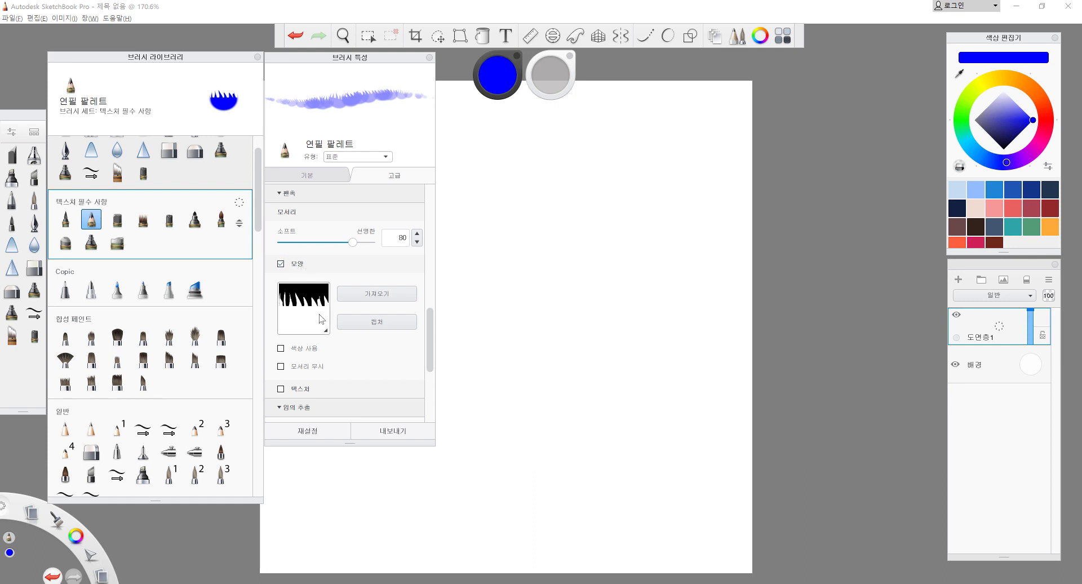
pyautogui.click(326, 330)
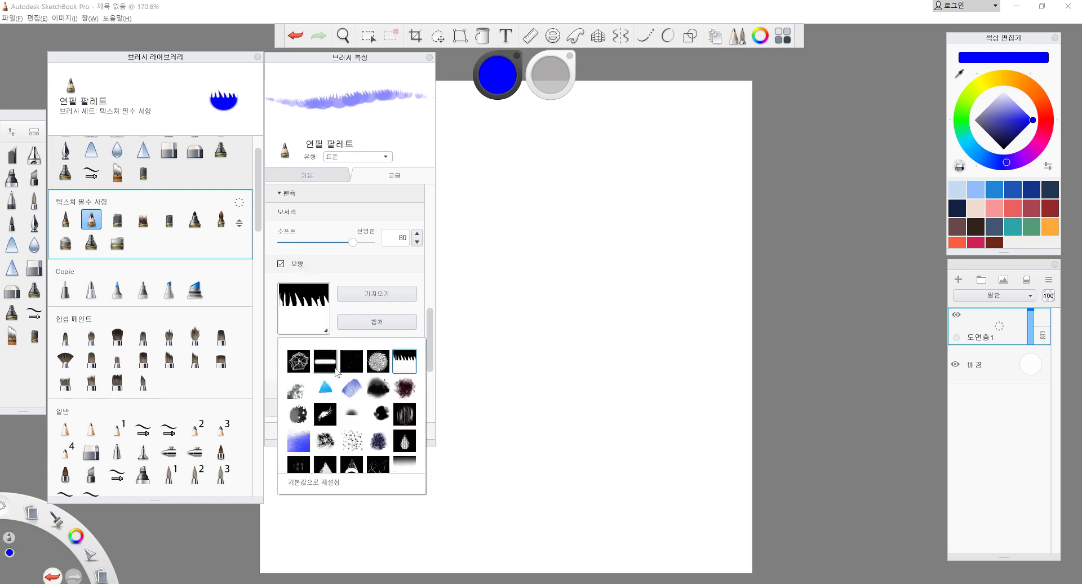
pyautogui.click(300, 362)
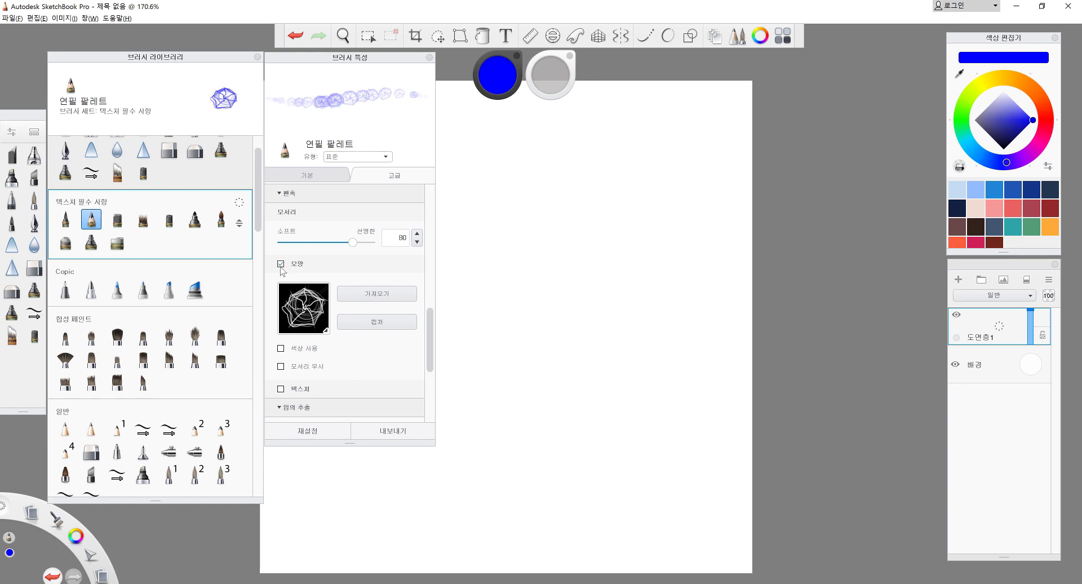
pyautogui.moveTo(434, 348); pyautogui.dragTo(435, 376)
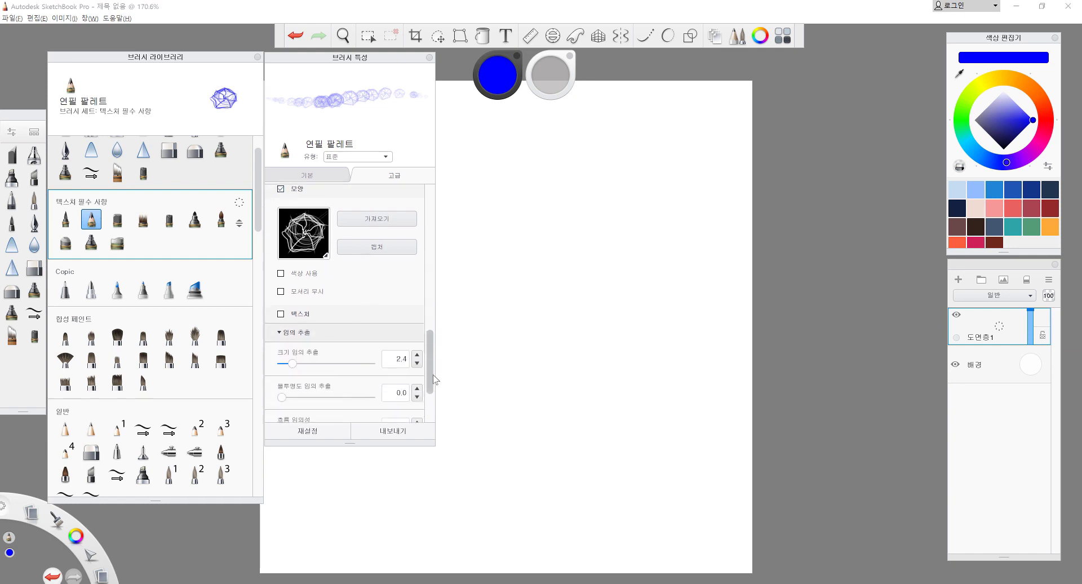
# - Reset the 연필 팔레트 brush to its default settings with 재설정 and 확인
pyautogui.click(310, 430)
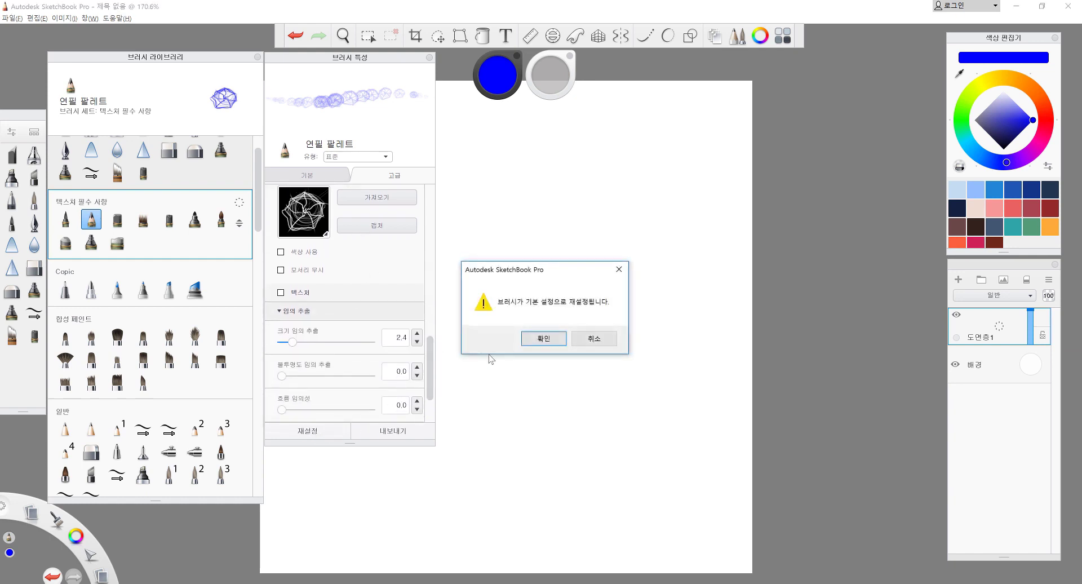
pyautogui.click(541, 340)
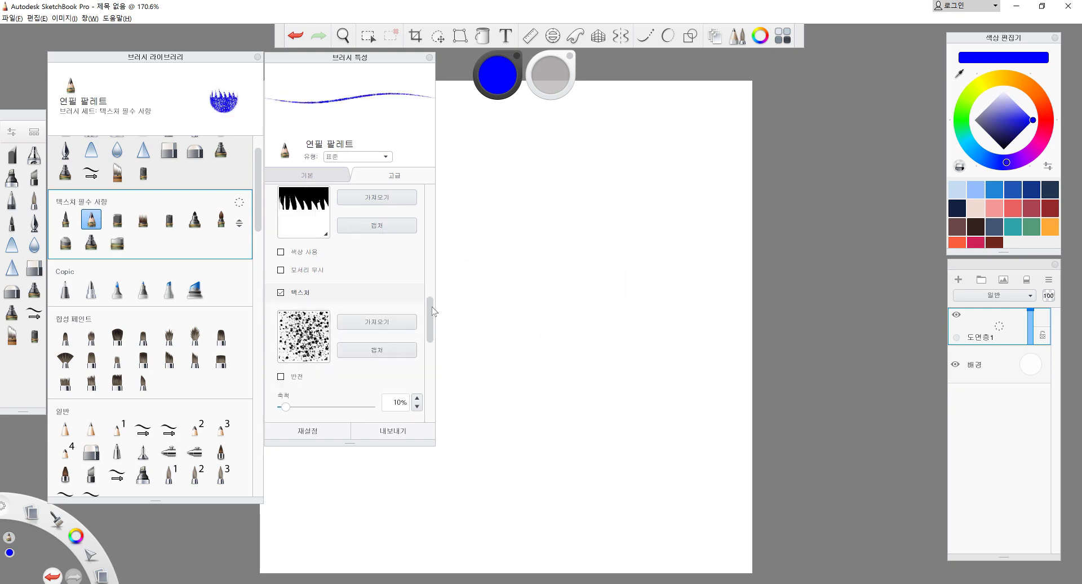
pyautogui.moveTo(432, 307); pyautogui.dragTo(432, 254)
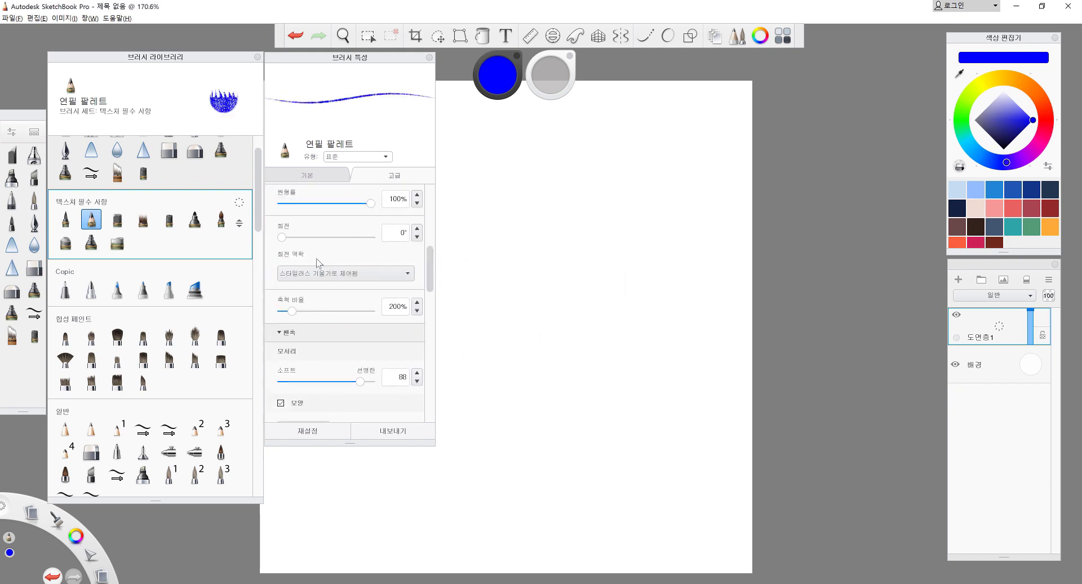
pyautogui.moveTo(259, 211)
pyautogui.mouseDown()
pyautogui.moveTo(259, 228)
pyautogui.moveTo(259, 213)
pyautogui.mouseUp()
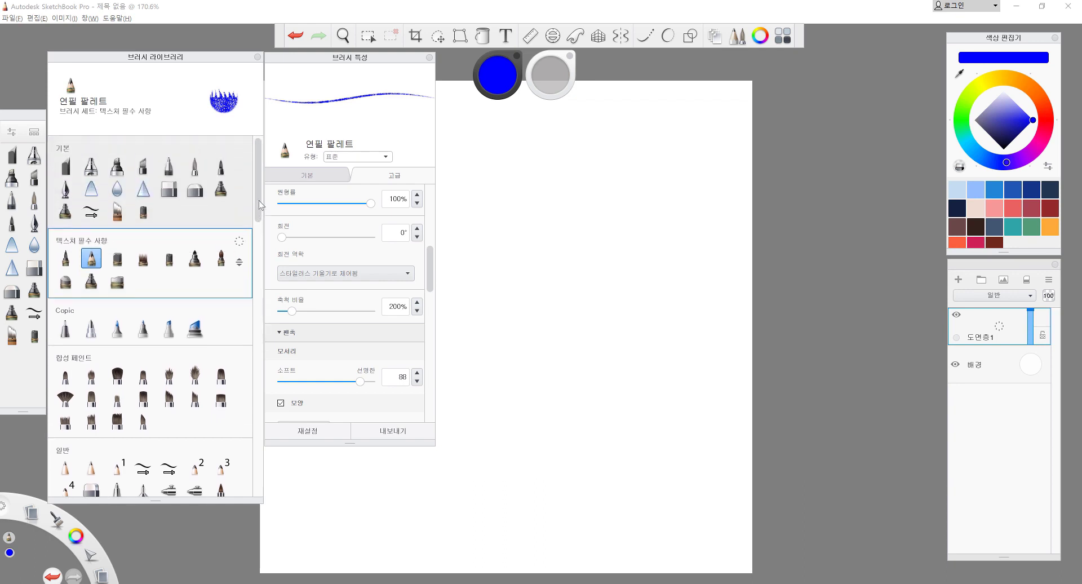
pyautogui.moveTo(259, 193); pyautogui.dragTo(257, 238)
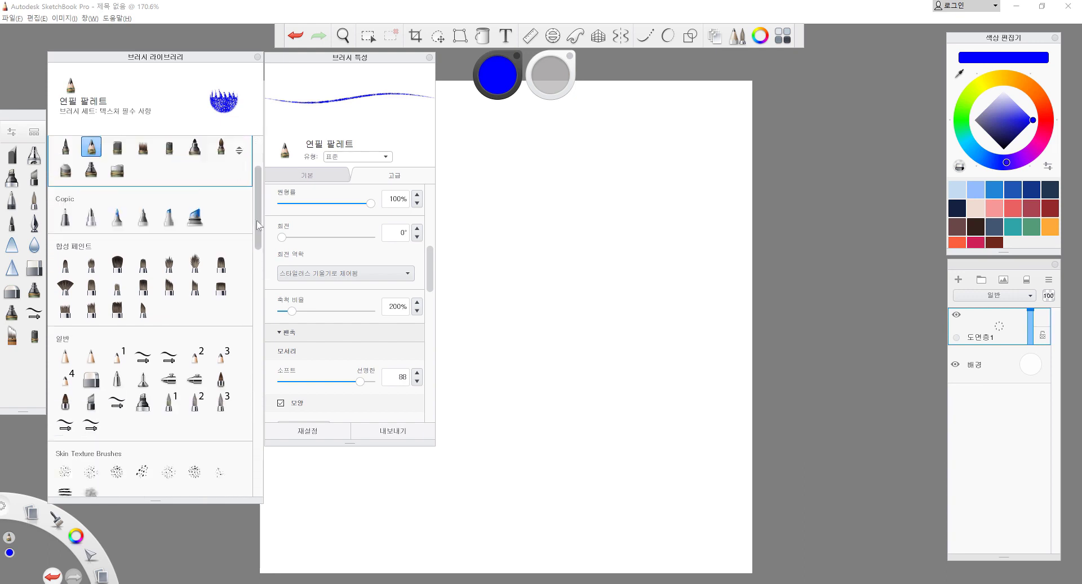
pyautogui.scroll(-1, 256, 236)
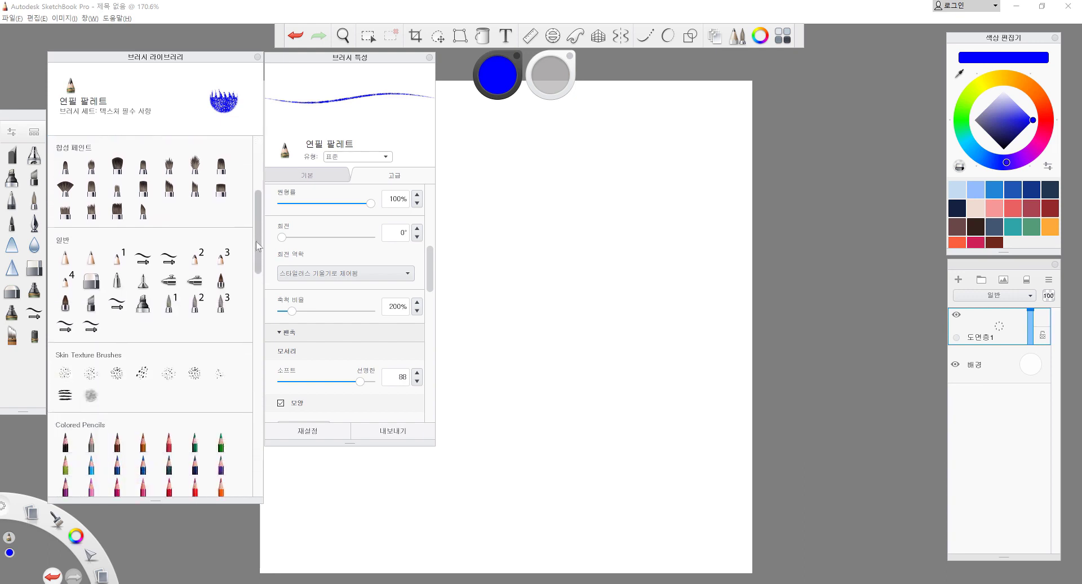
# - Choose the 각진 연필 brush, comparing its copy, and leave its 텍스처 switched off
pyautogui.click(67, 262)
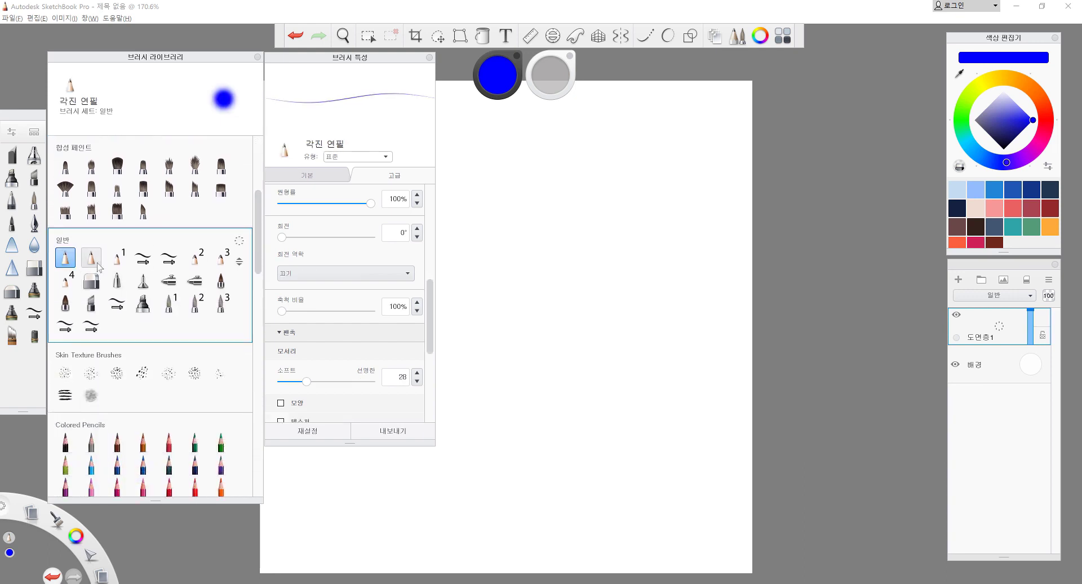
pyautogui.click(93, 260)
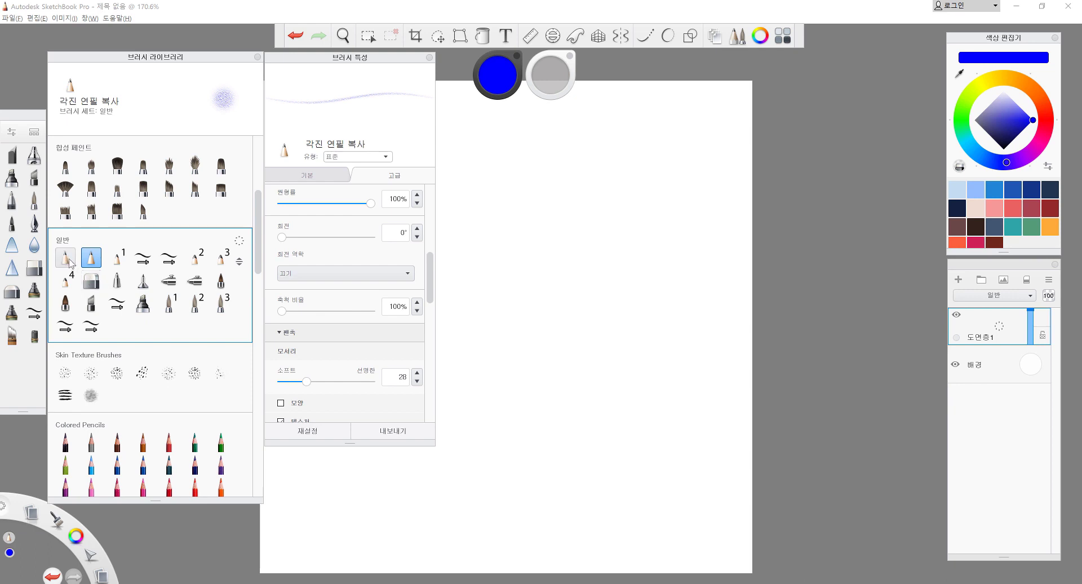
pyautogui.click(70, 264)
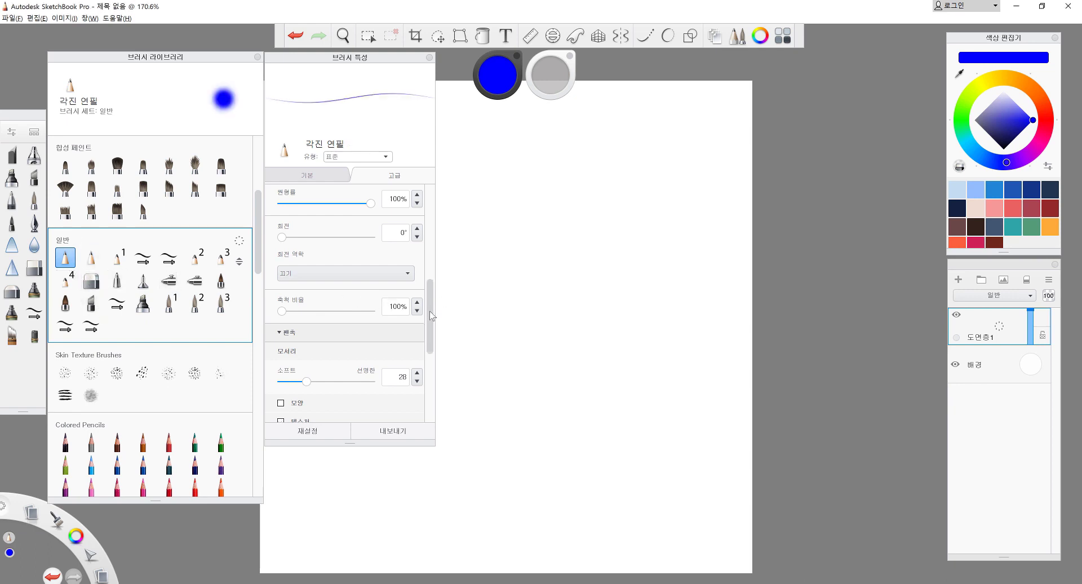
pyautogui.moveTo(431, 313)
pyautogui.mouseDown()
pyautogui.moveTo(431, 345)
pyautogui.moveTo(433, 203)
pyautogui.mouseUp()
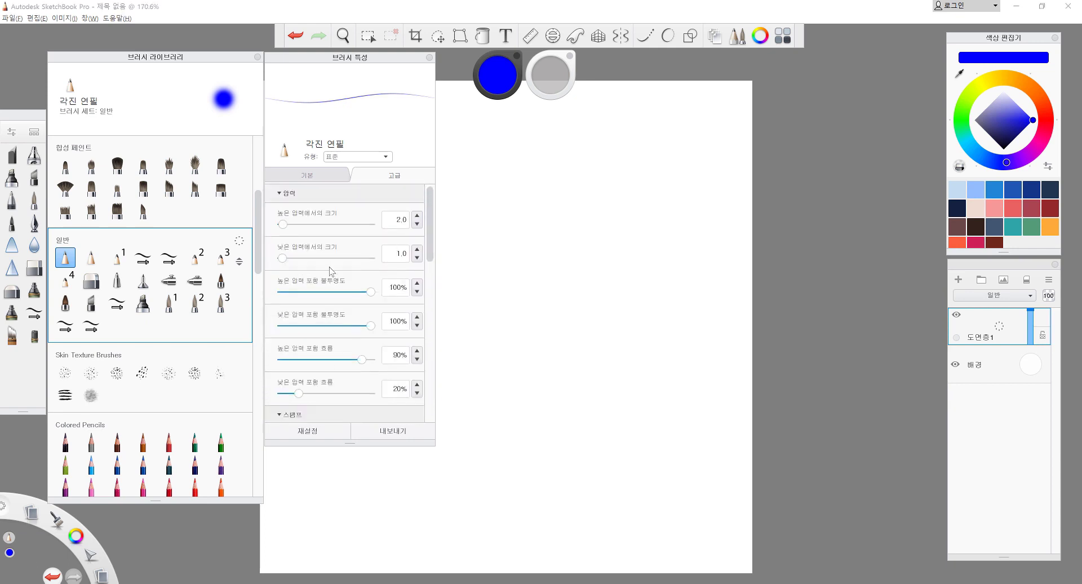
pyautogui.moveTo(432, 257); pyautogui.dragTo(428, 309)
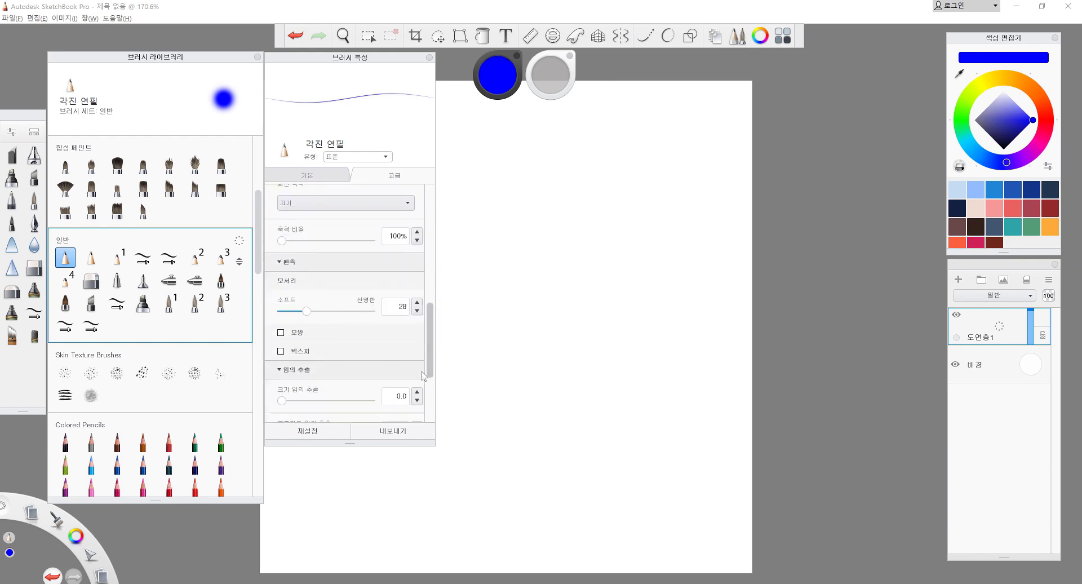
pyautogui.moveTo(429, 309); pyautogui.dragTo(400, 359)
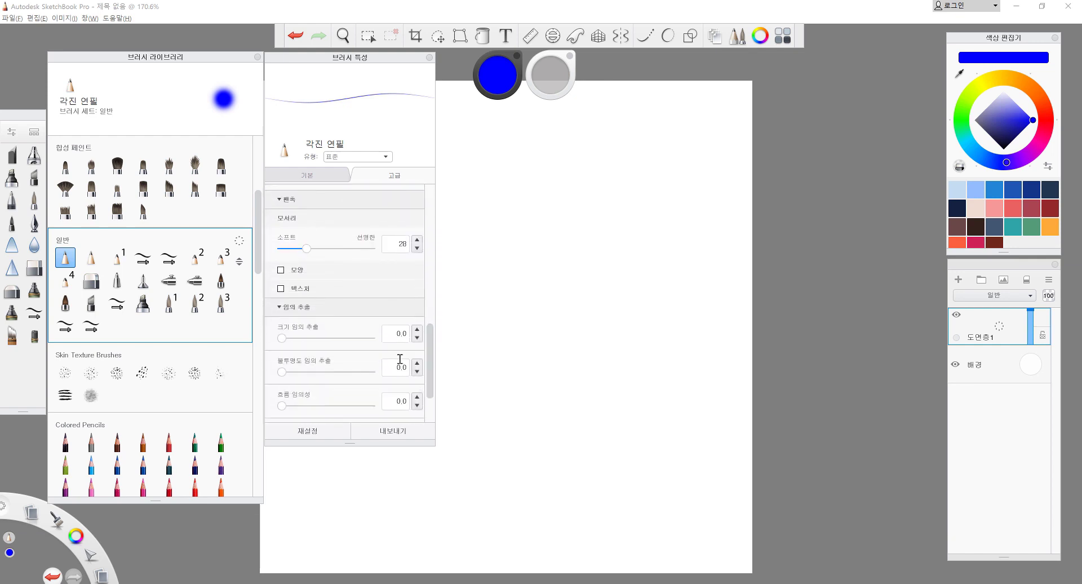
pyautogui.click(280, 289)
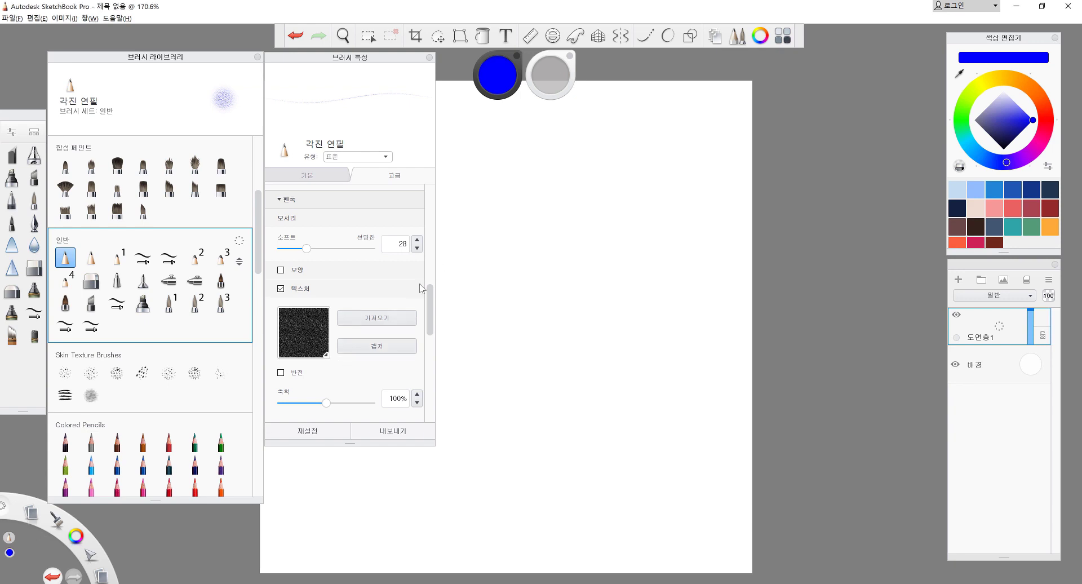
pyautogui.click(281, 289)
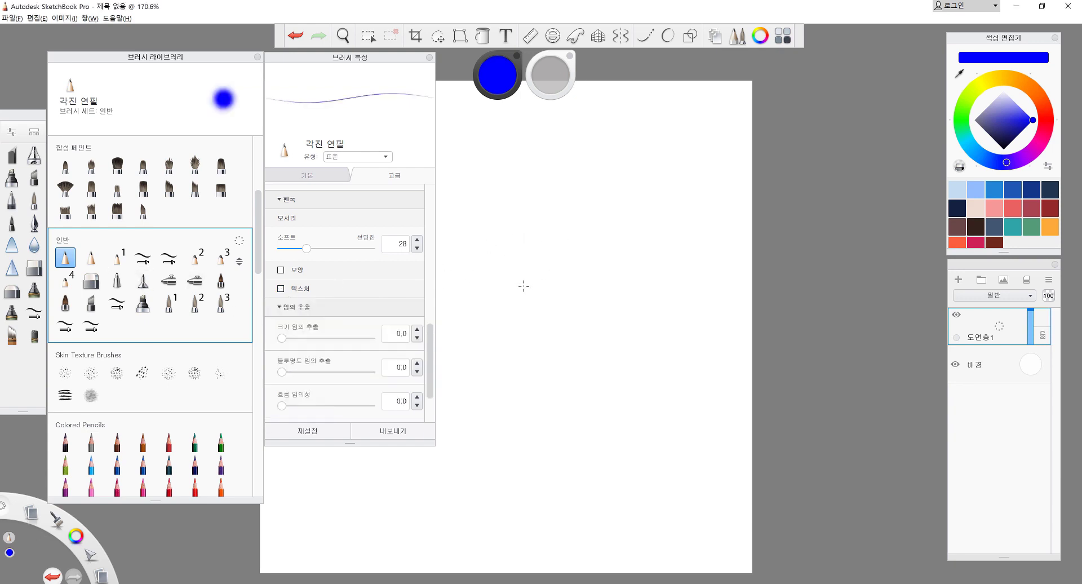
# - Enlarge the 각진 연필 brush and paint a plain blue S-shaped test stroke
pyautogui.press(']')
pyautogui.press(']')
pyautogui.press(']')
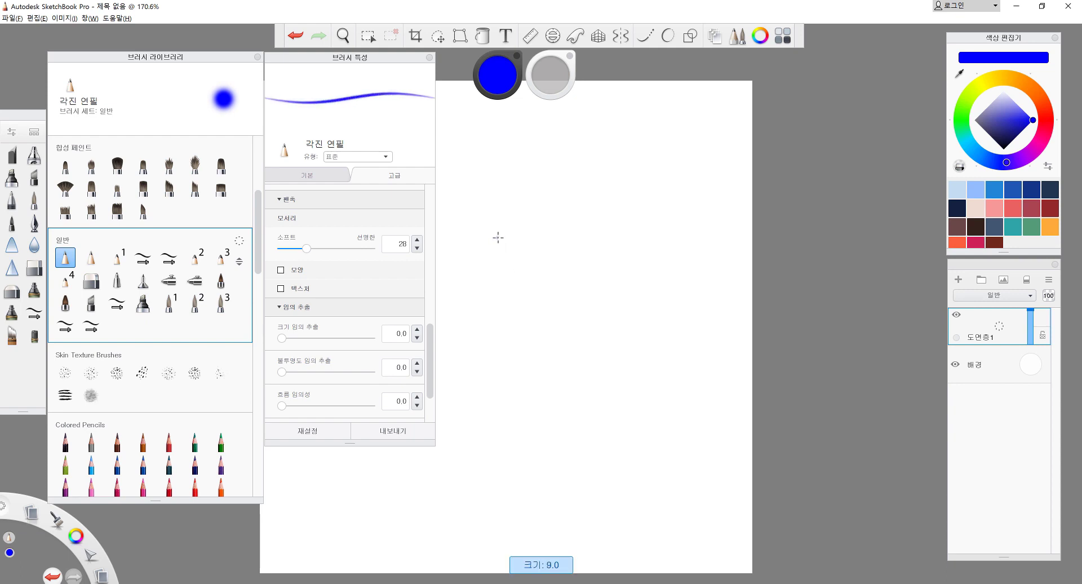
pyautogui.press(']')
pyautogui.moveTo(486, 220); pyautogui.dragTo(534, 373)
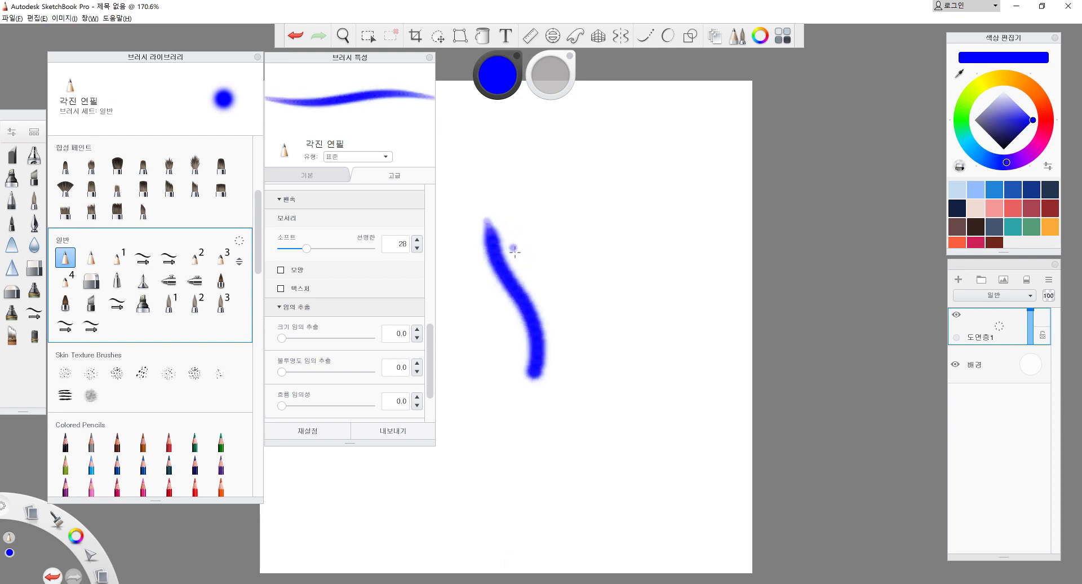
# - Turn on 텍스처 and paint several textured blue test strokes, including a thinner one
pyautogui.click(281, 288)
pyautogui.moveTo(542, 201)
pyautogui.mouseDown()
pyautogui.moveTo(577, 287)
pyautogui.moveTo(585, 355)
pyautogui.mouseUp()
pyautogui.moveTo(573, 192); pyautogui.dragTo(587, 237)
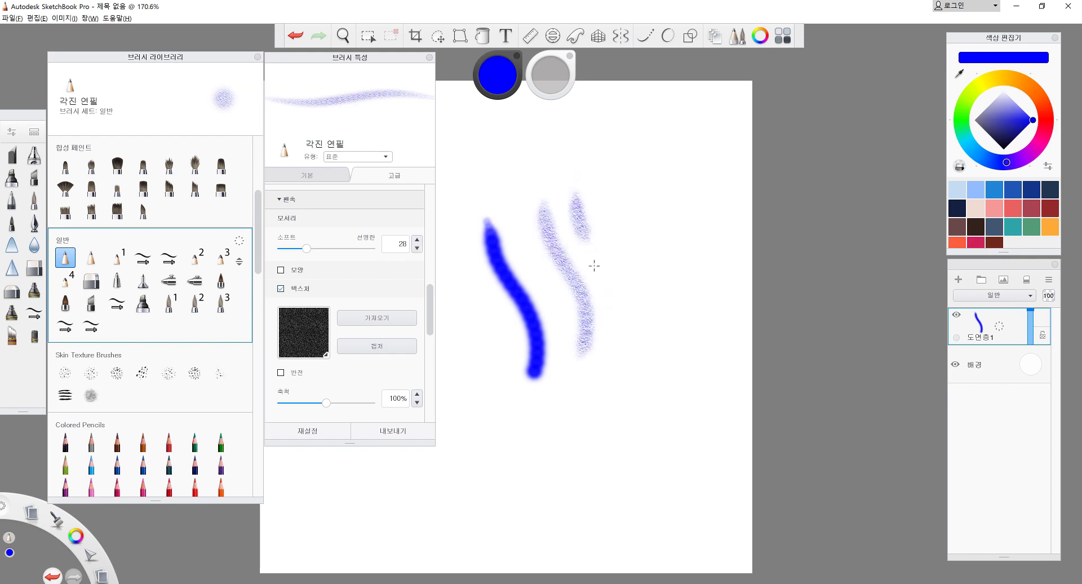
pyautogui.moveTo(573, 197); pyautogui.dragTo(597, 273)
pyautogui.moveTo(574, 189); pyautogui.dragTo(591, 268)
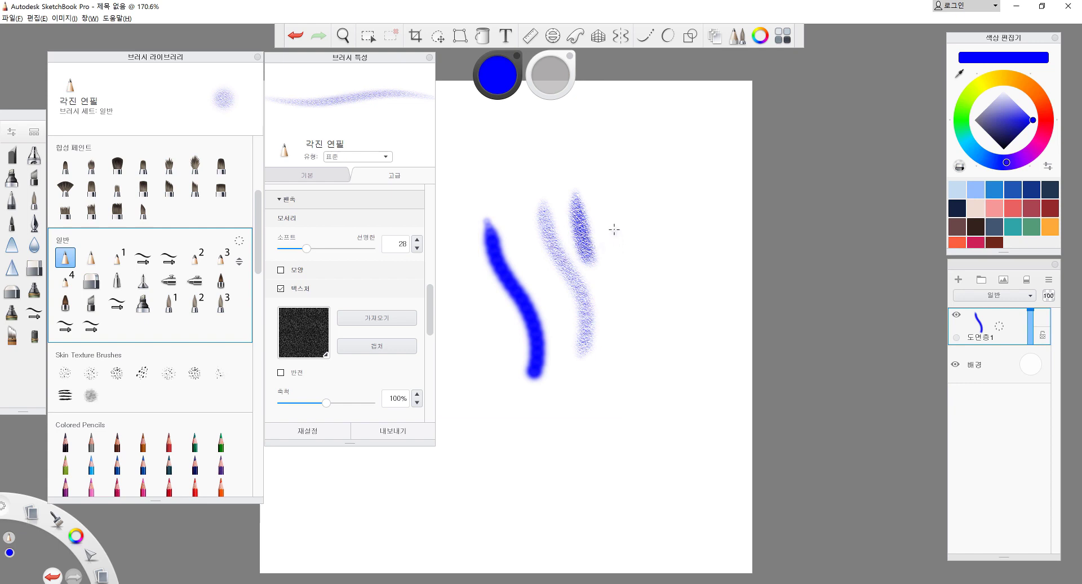
pyautogui.press('[')
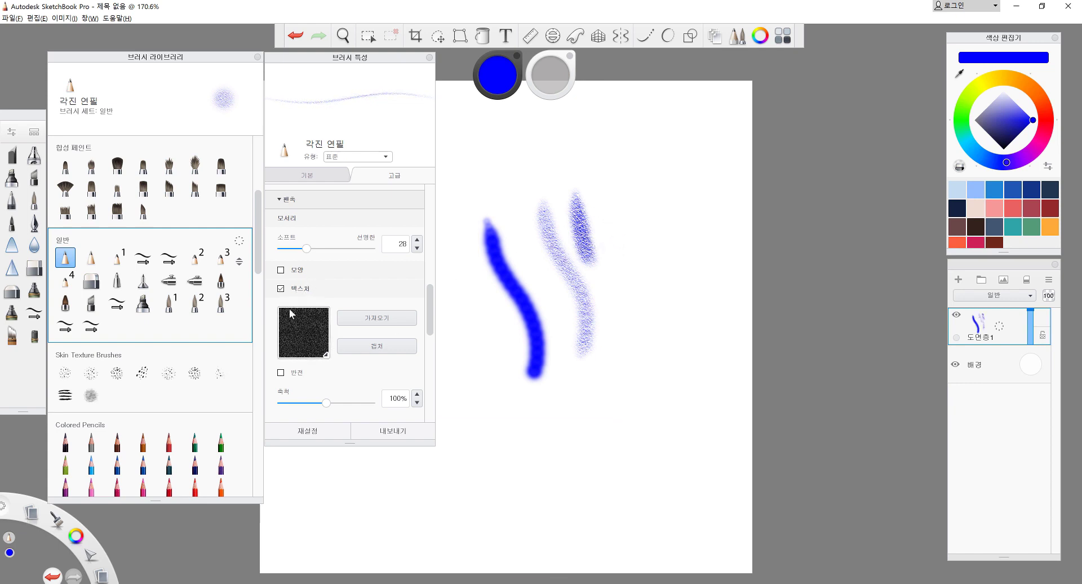
pyautogui.moveTo(602, 198); pyautogui.dragTo(608, 250)
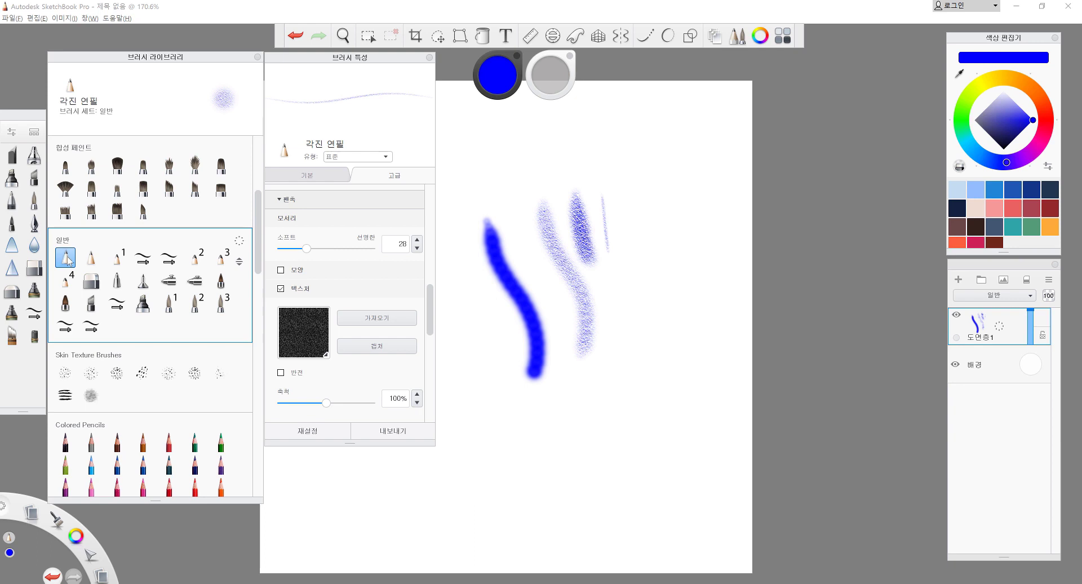
pyautogui.click(241, 242)
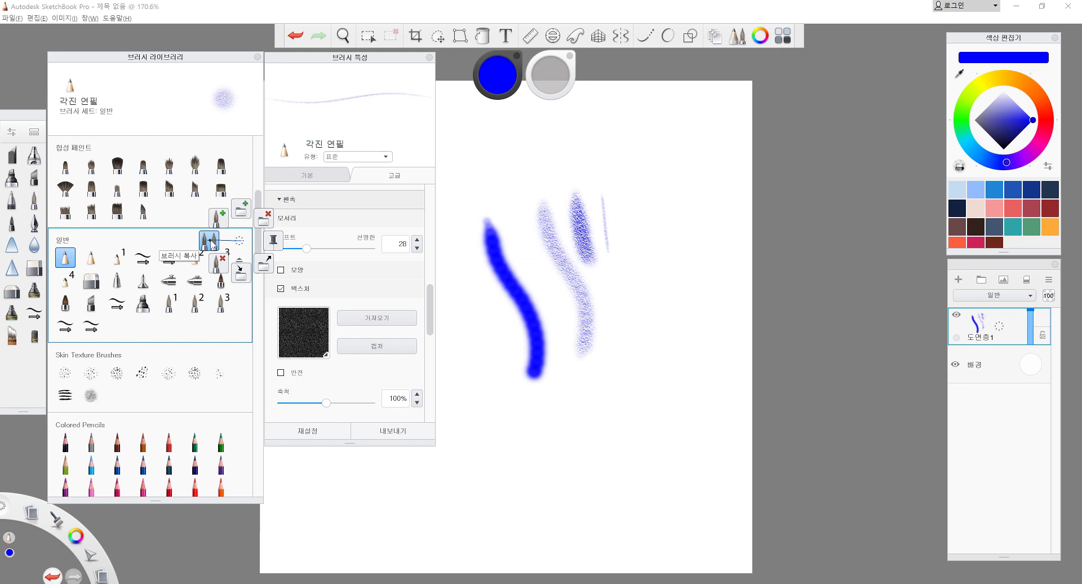
# - Duplicate 각진 연필, test the copy, and move it to the end of the 일반 set
pyautogui.click(212, 243)
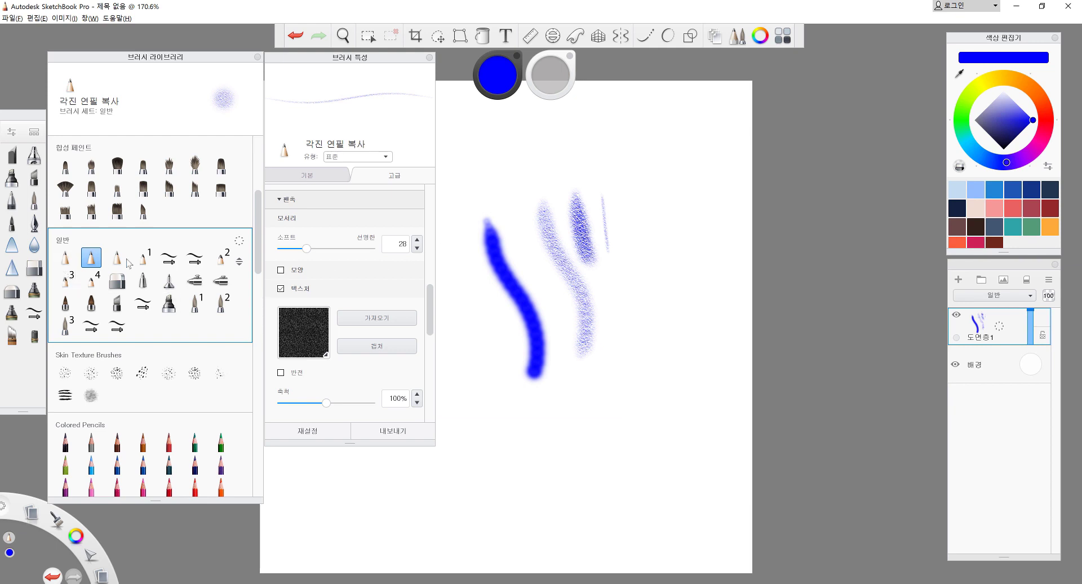
pyautogui.moveTo(465, 292); pyautogui.dragTo(471, 328)
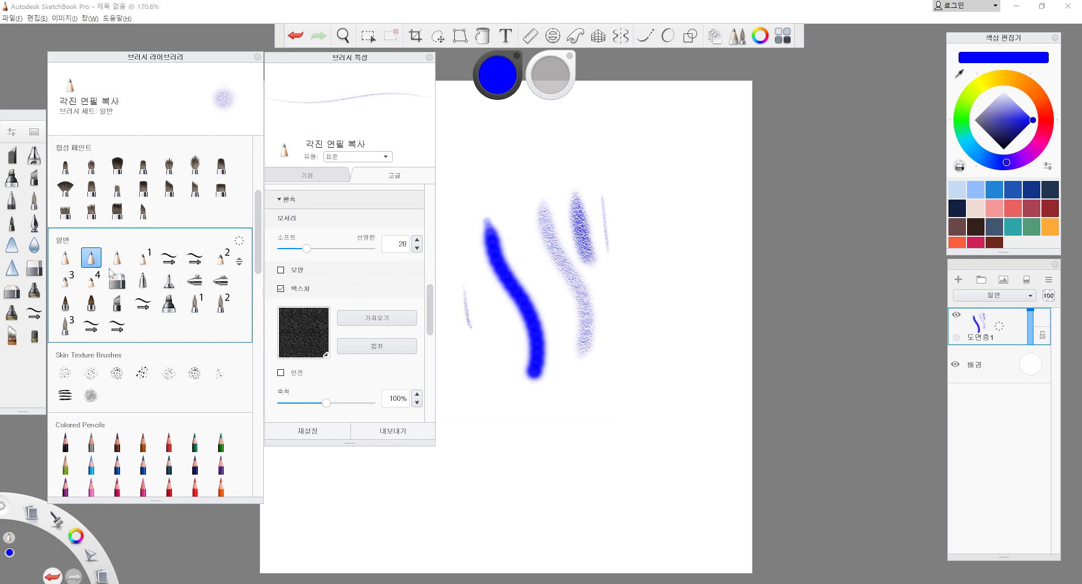
pyautogui.moveTo(91, 258); pyautogui.dragTo(141, 325)
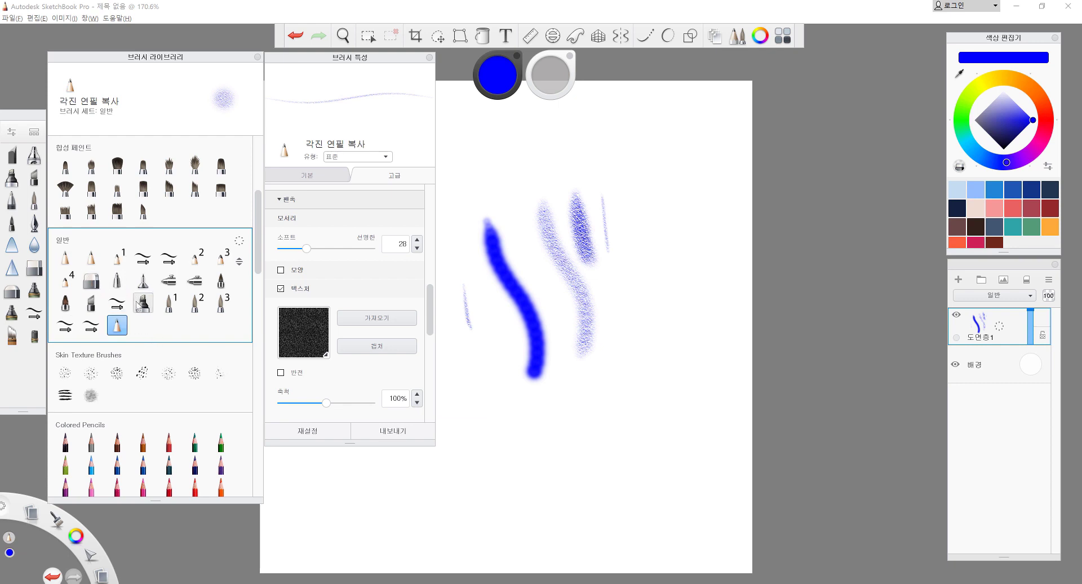
pyautogui.click(87, 258)
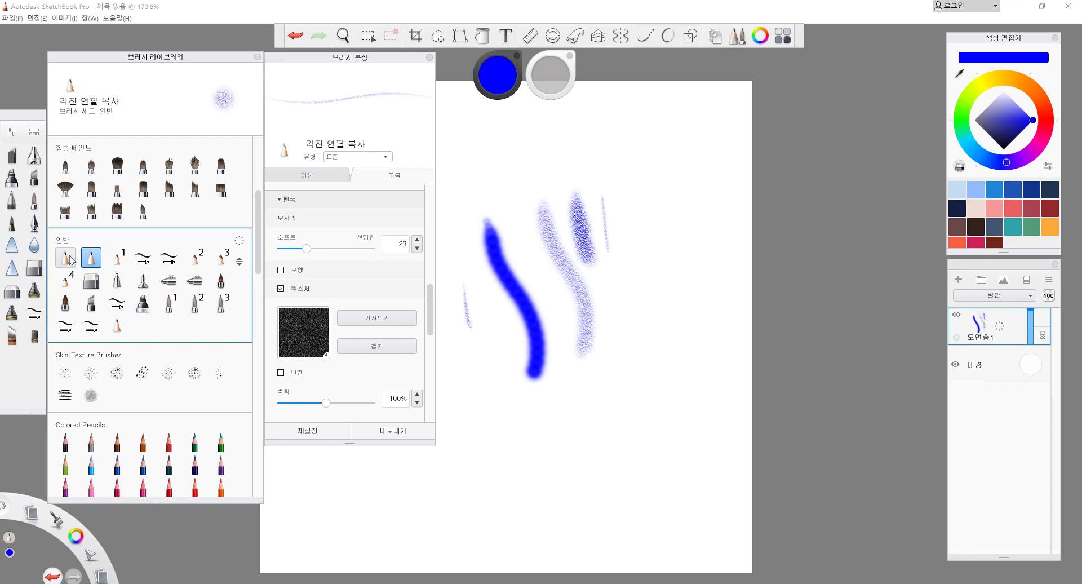
pyautogui.click(65, 258)
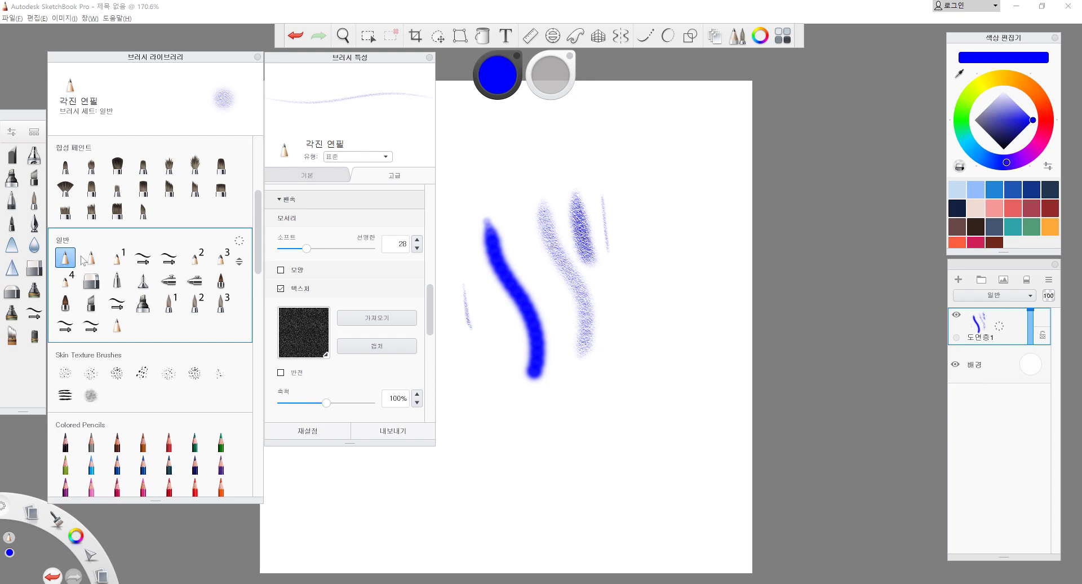
pyautogui.click(118, 329)
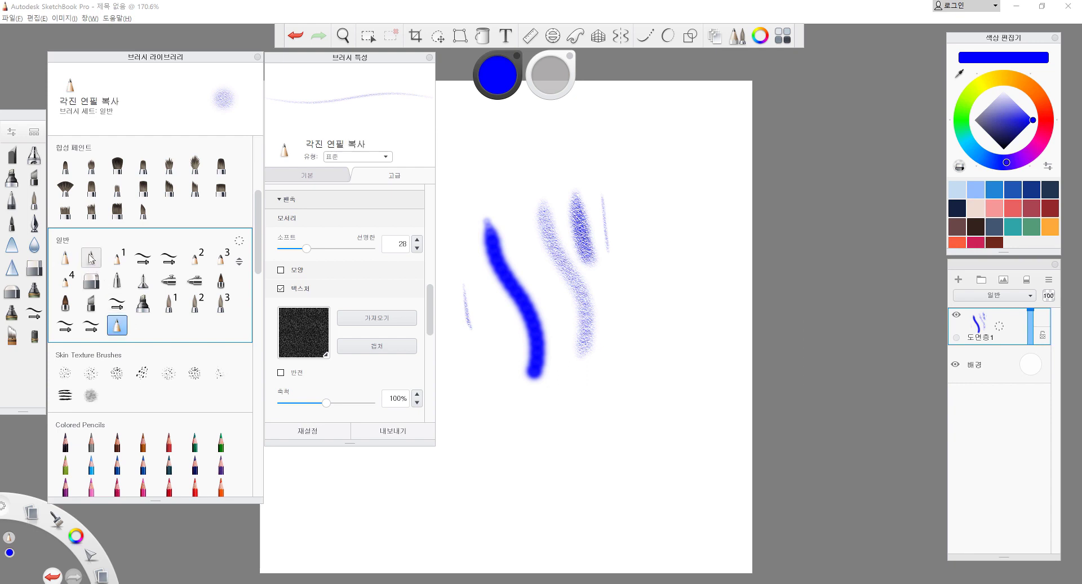
pyautogui.click(92, 264)
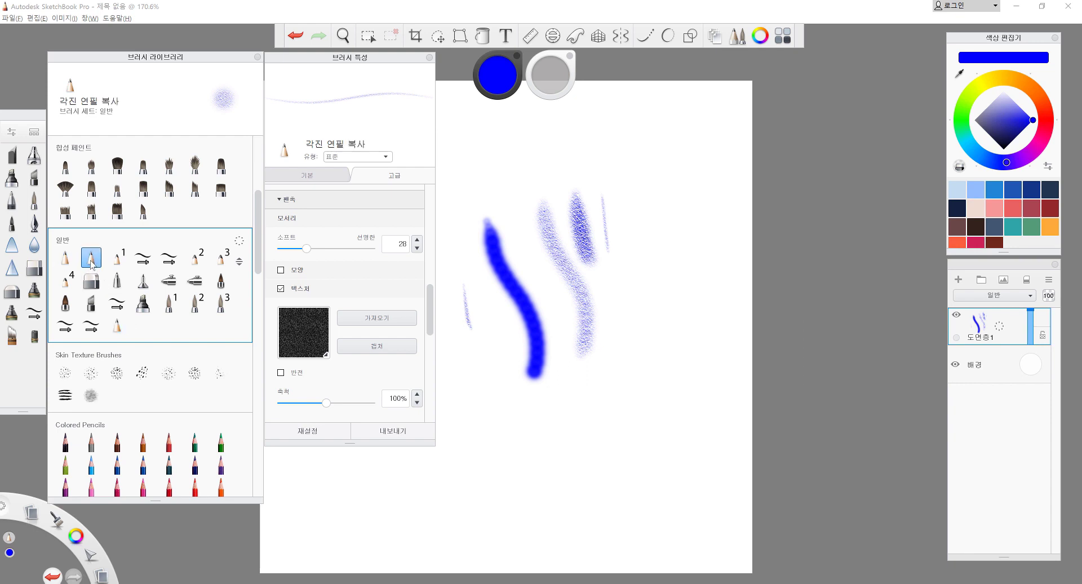
# - Delete the chosen pencil brush from the set and reset 각진 연필 to its defaults
pyautogui.click(240, 242)
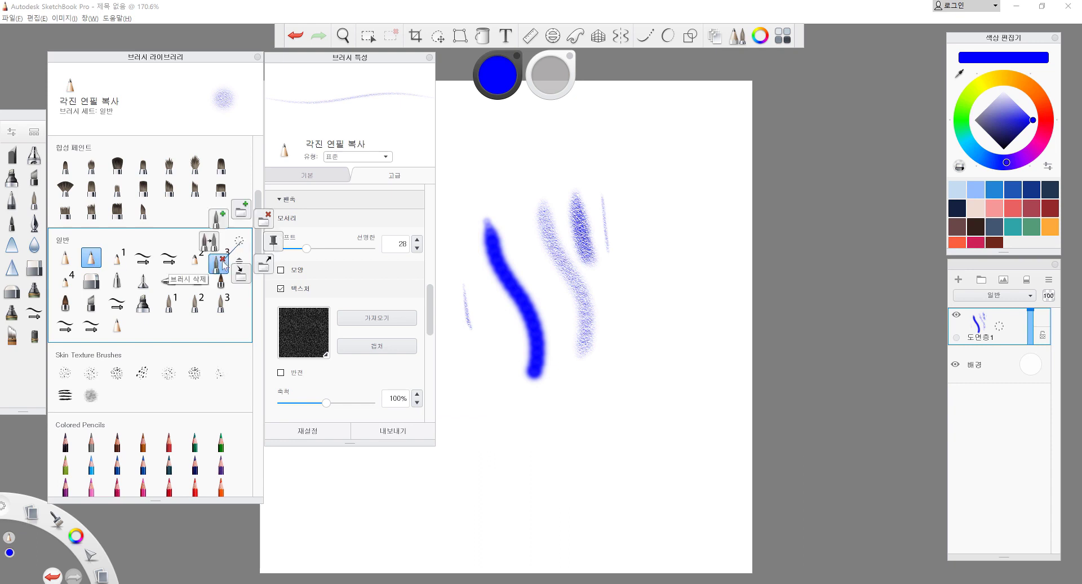
pyautogui.click(224, 256)
pyautogui.click(541, 338)
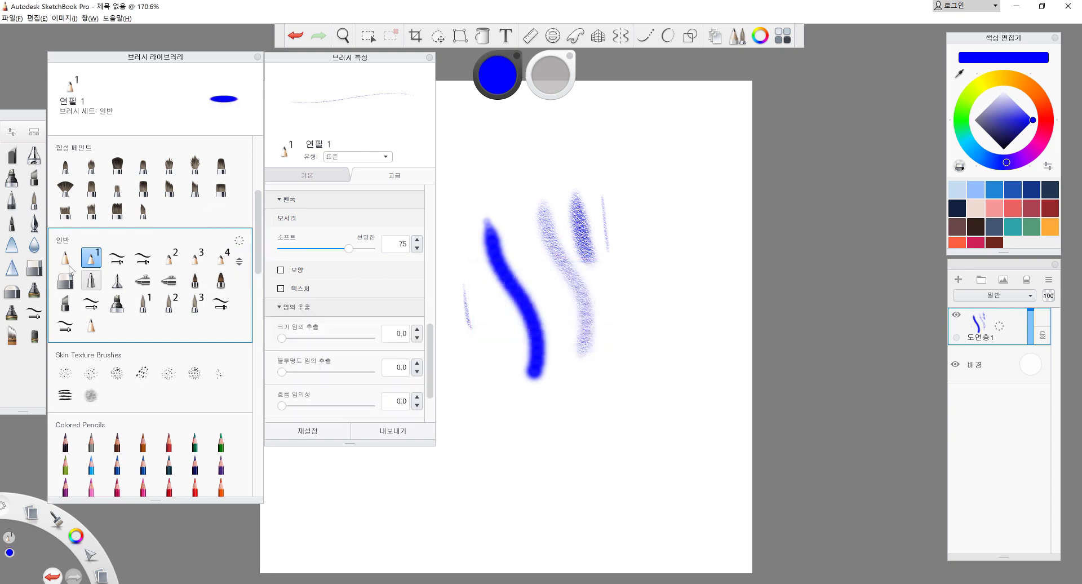
pyautogui.click(326, 435)
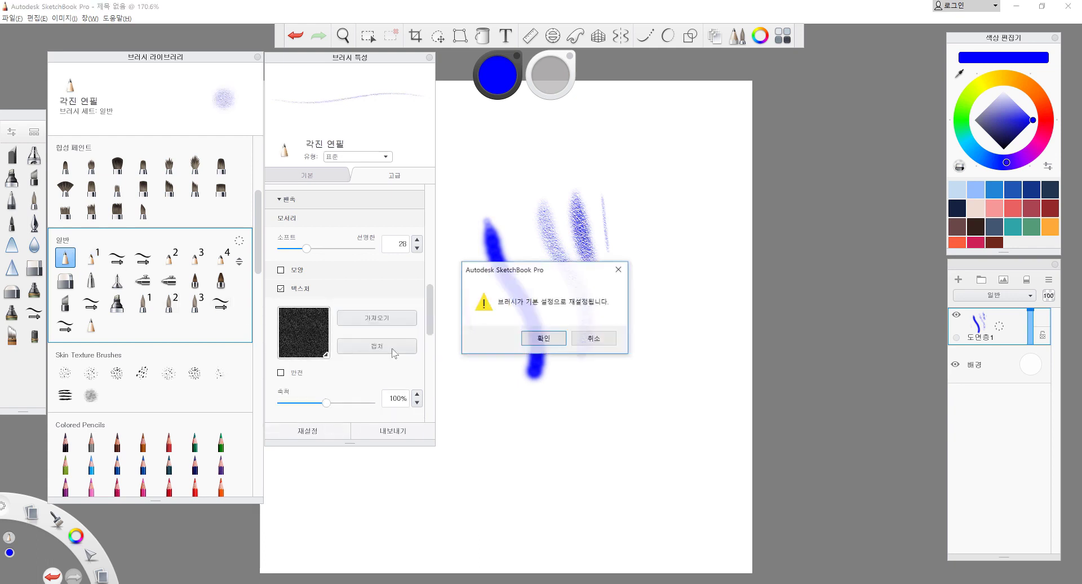
pyautogui.click(560, 343)
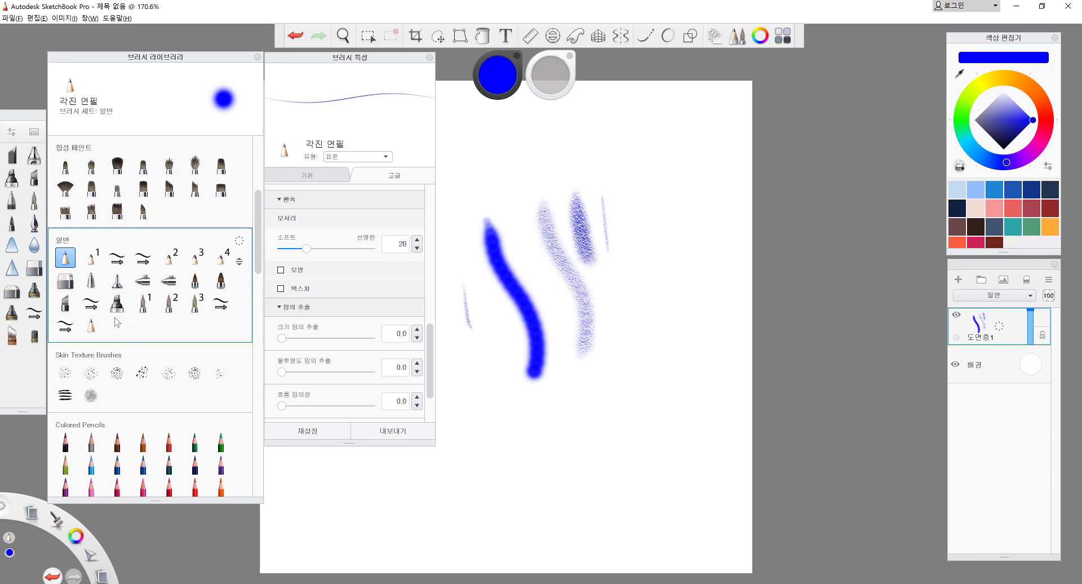
# - Switch to DIY 브러시 and browse its 모양 textures, keeping the crosshatch shape
pyautogui.click(63, 332)
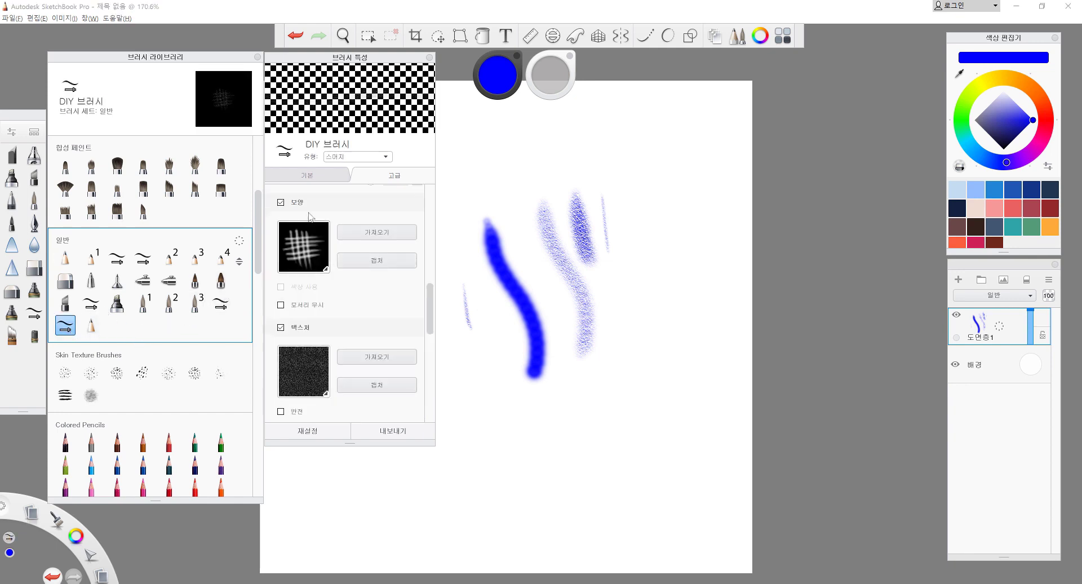
pyautogui.click(327, 270)
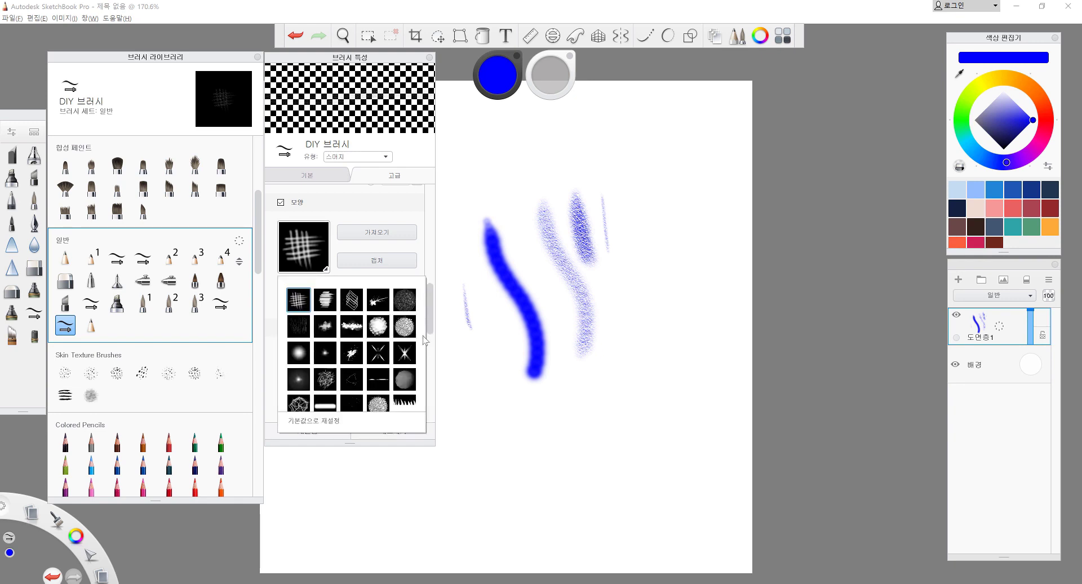
pyautogui.scroll(-2, 421, 343)
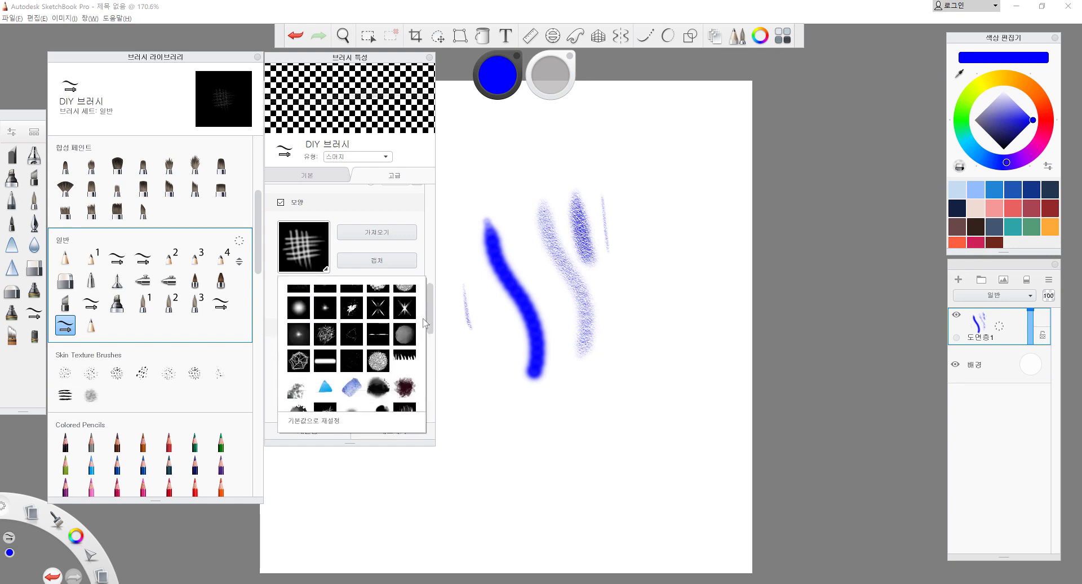
pyautogui.scroll(-2, 422, 364)
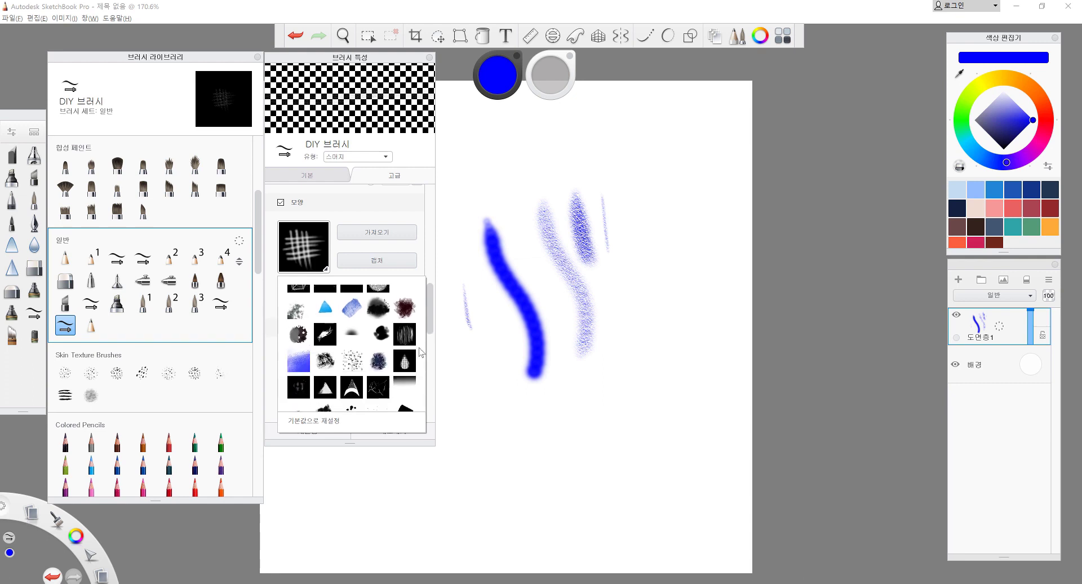
pyautogui.scroll(-1, 423, 358)
pyautogui.scroll(2, 406, 361)
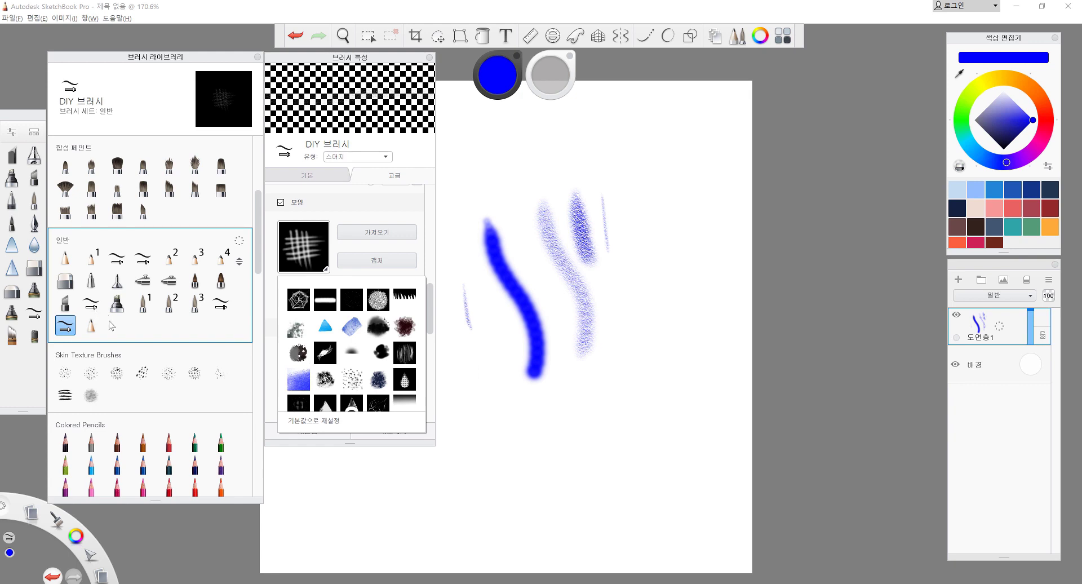
pyautogui.click(431, 297)
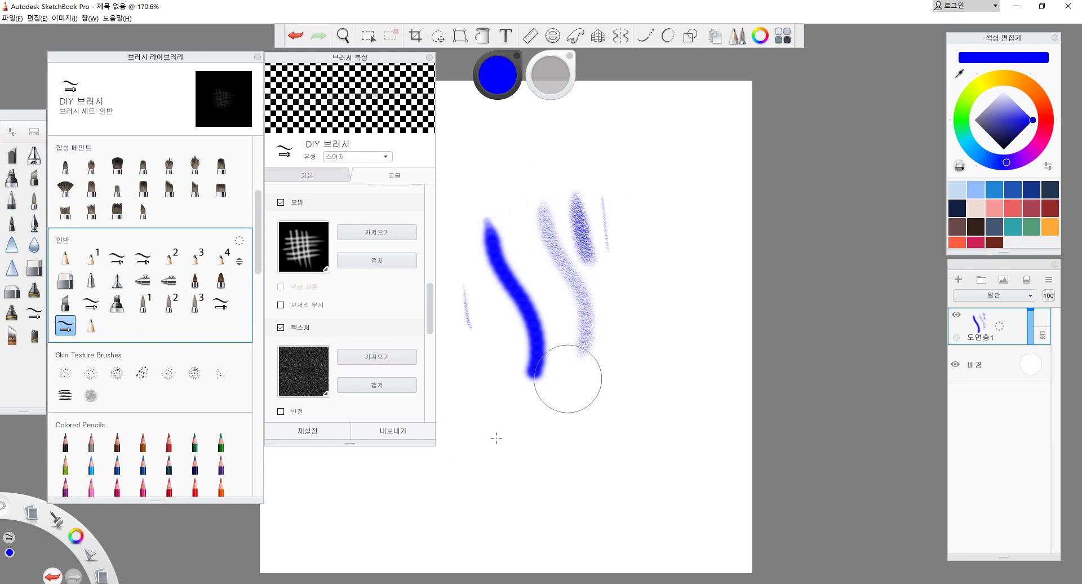
# - Clear every test stroke from the layer with Delete and pan the canvas back into place
pyautogui.click(90, 555)
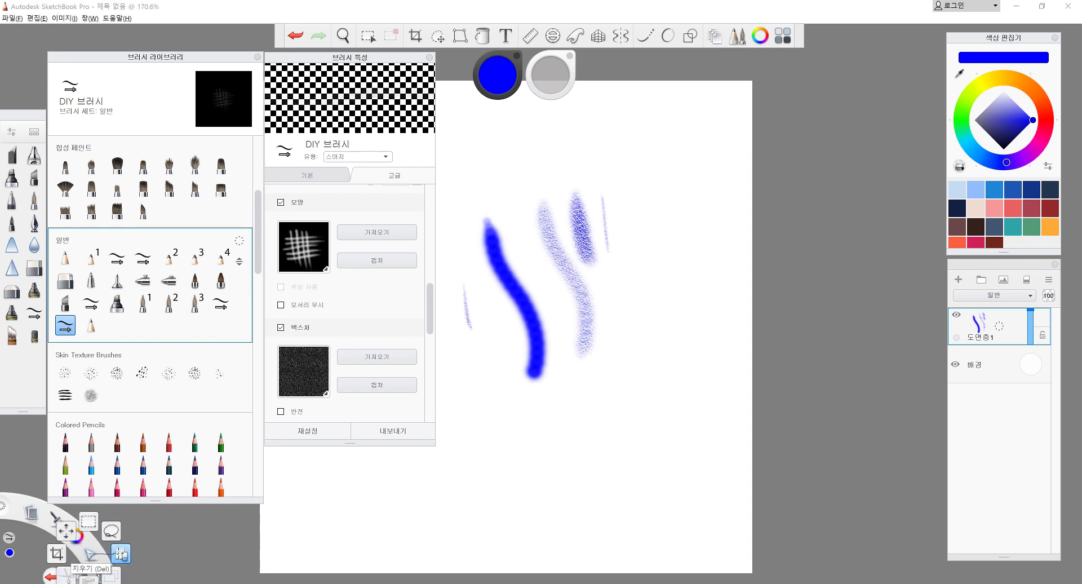
pyautogui.press('Delete')
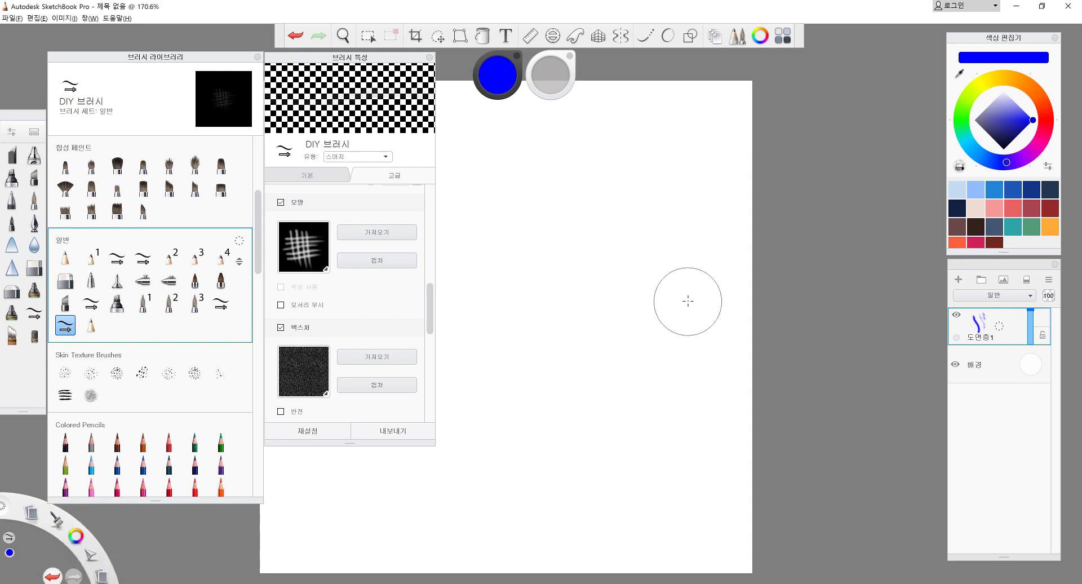
pyautogui.press('space')
pyautogui.moveTo(566, 333); pyautogui.dragTo(707, 316)
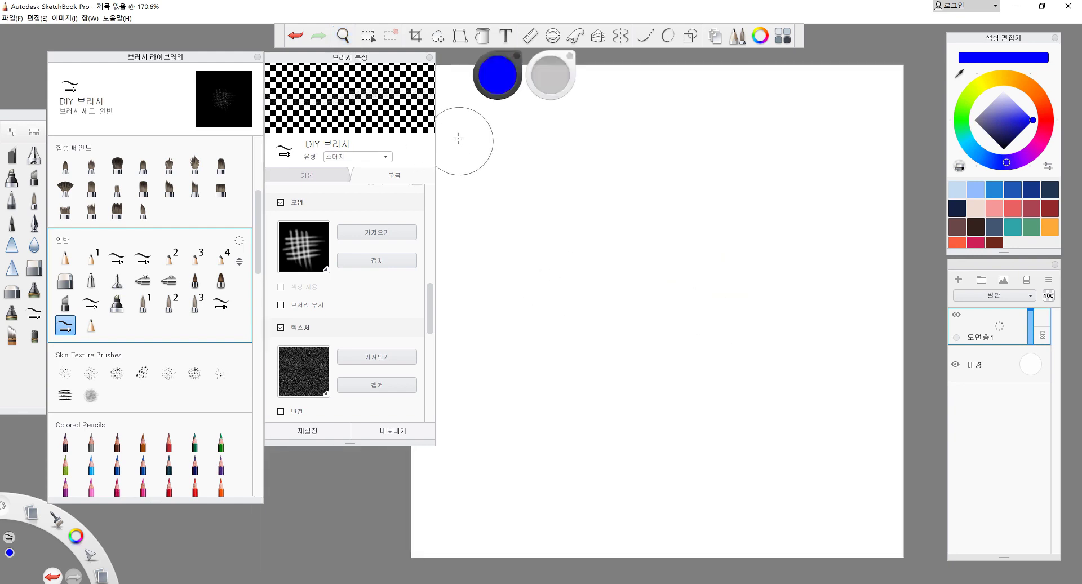
pyautogui.press('space')
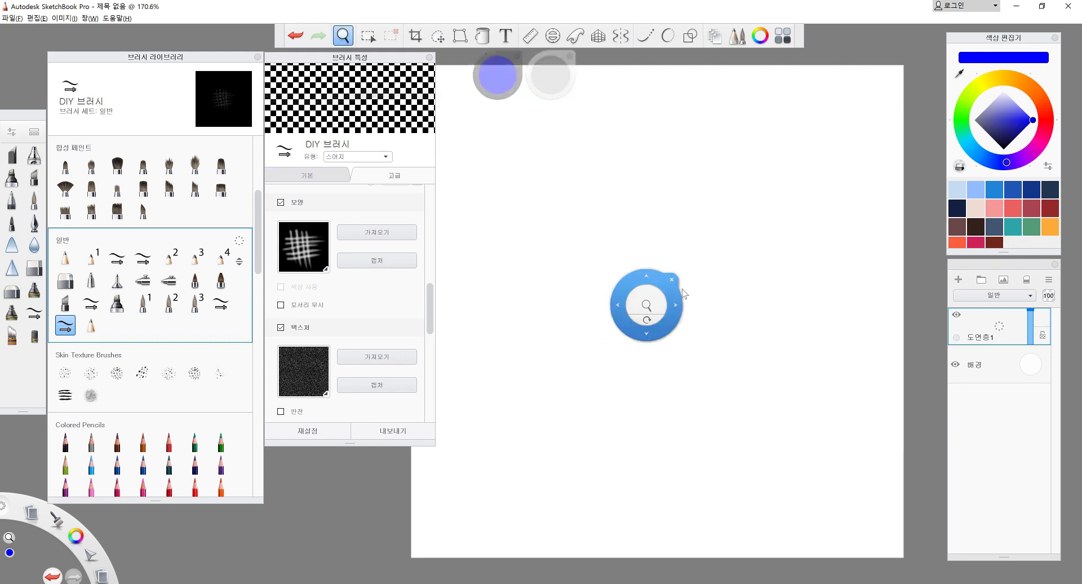
pyautogui.moveTo(712, 318); pyautogui.dragTo(760, 326)
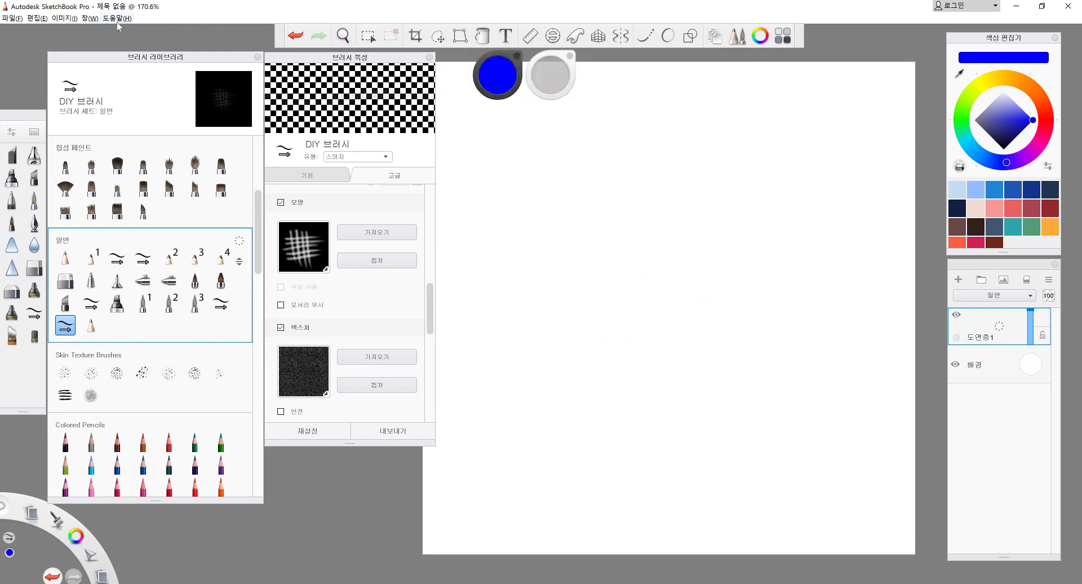
# - Look through the Edit and Help menus and review the Preferences 바로 가기 키 list
pyautogui.click(37, 18)
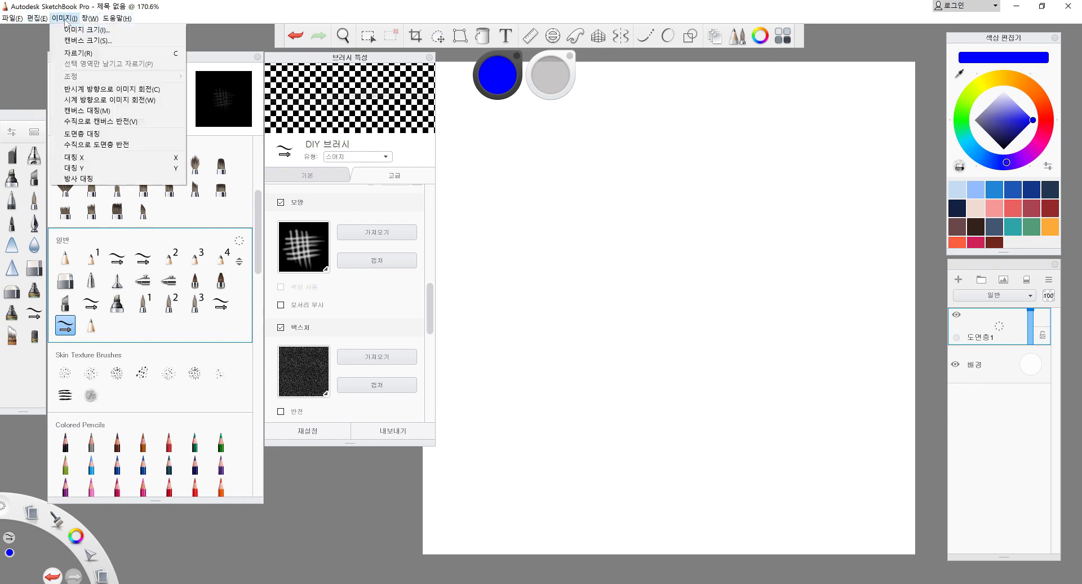
pyautogui.click(118, 18)
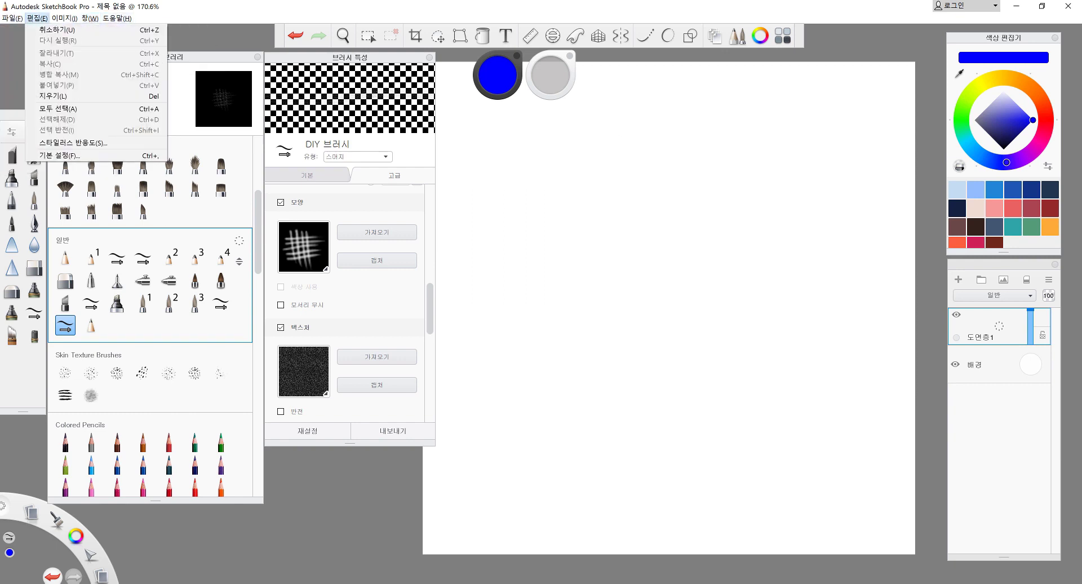
pyautogui.press('Escape')
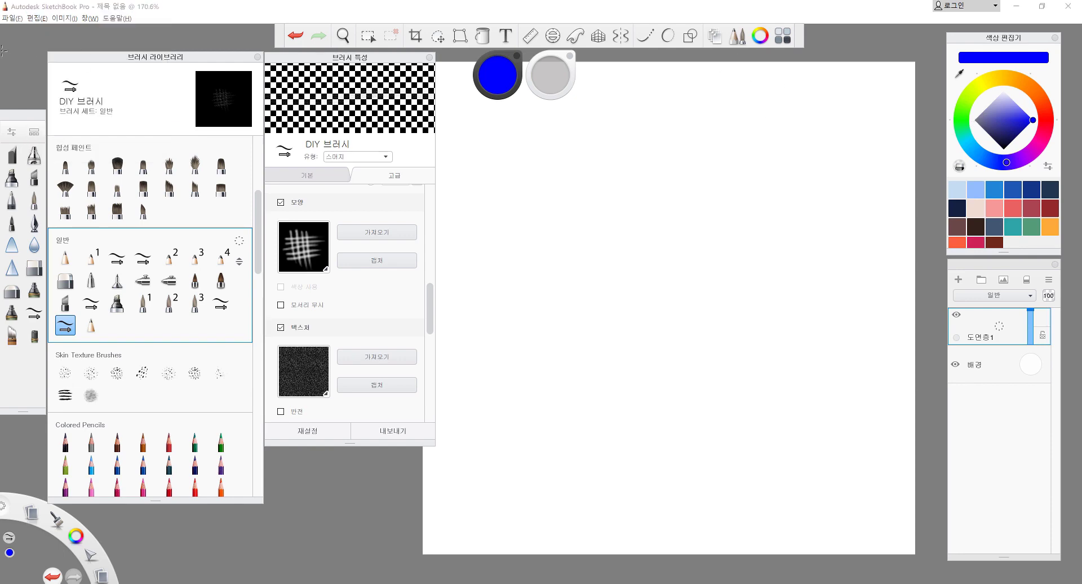
pyautogui.click(36, 21)
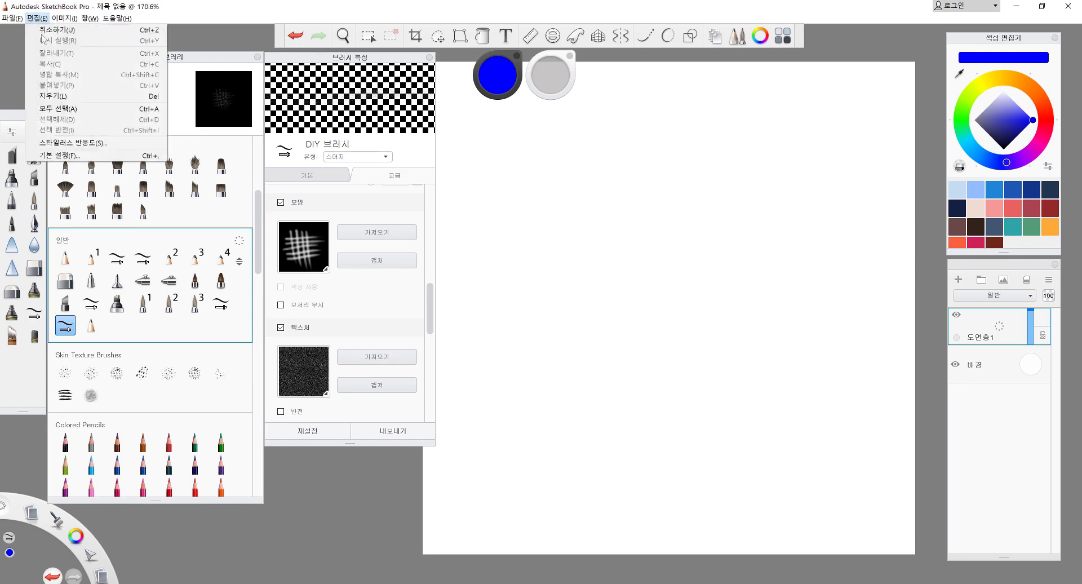
pyautogui.click(71, 155)
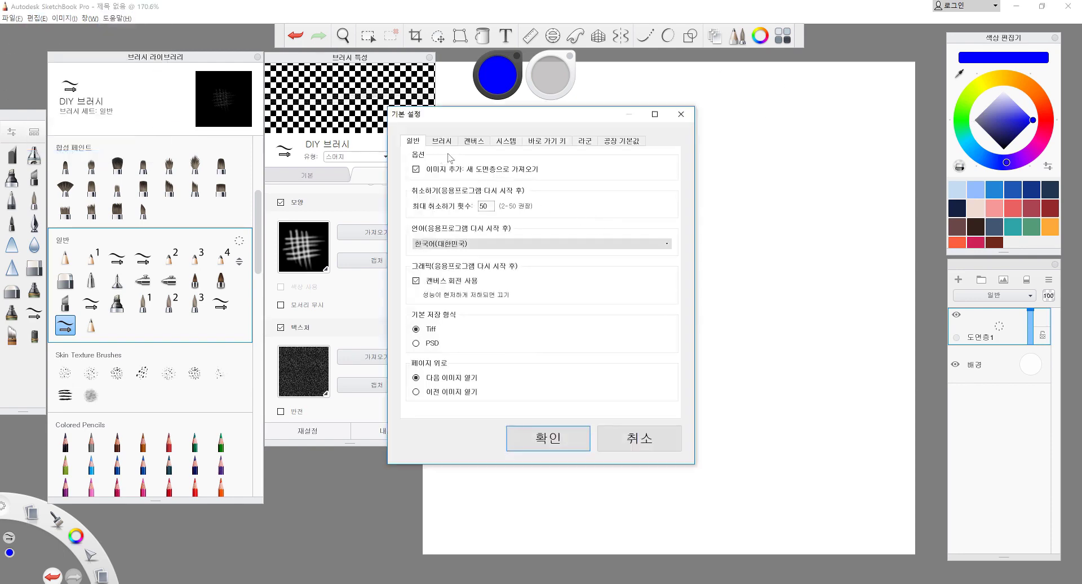
pyautogui.click(544, 141)
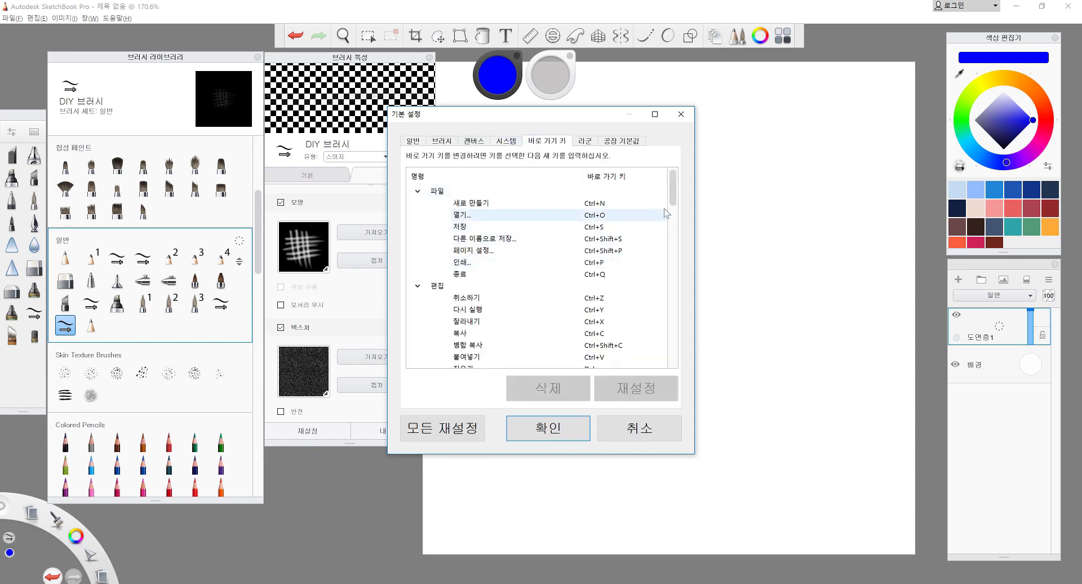
pyautogui.moveTo(671, 191); pyautogui.dragTo(661, 364)
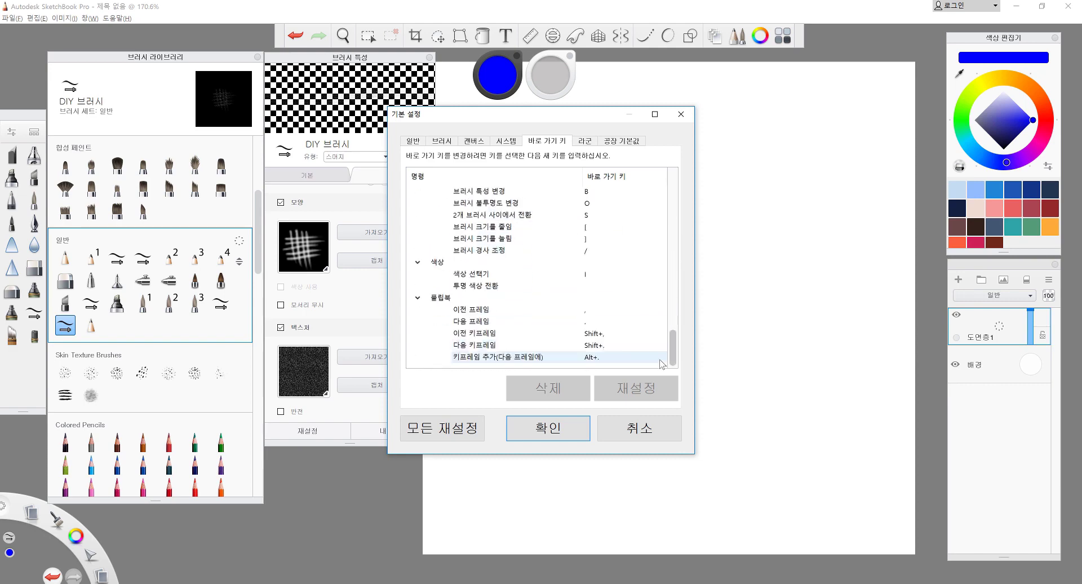
pyautogui.click(681, 113)
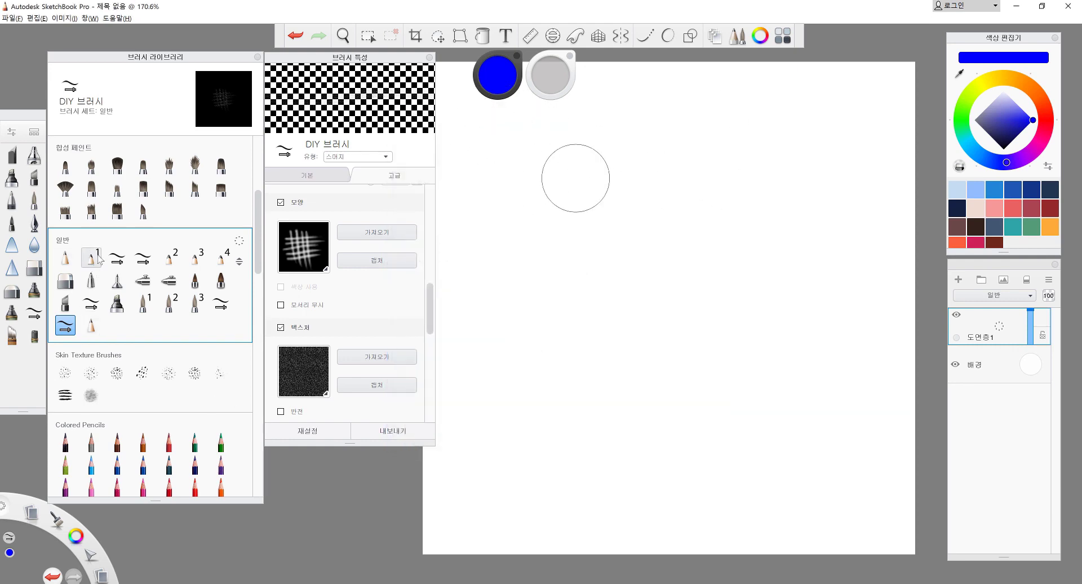
# - Pick the copied angled pencil in black at size 4.0 and start the head outline
pyautogui.click(86, 329)
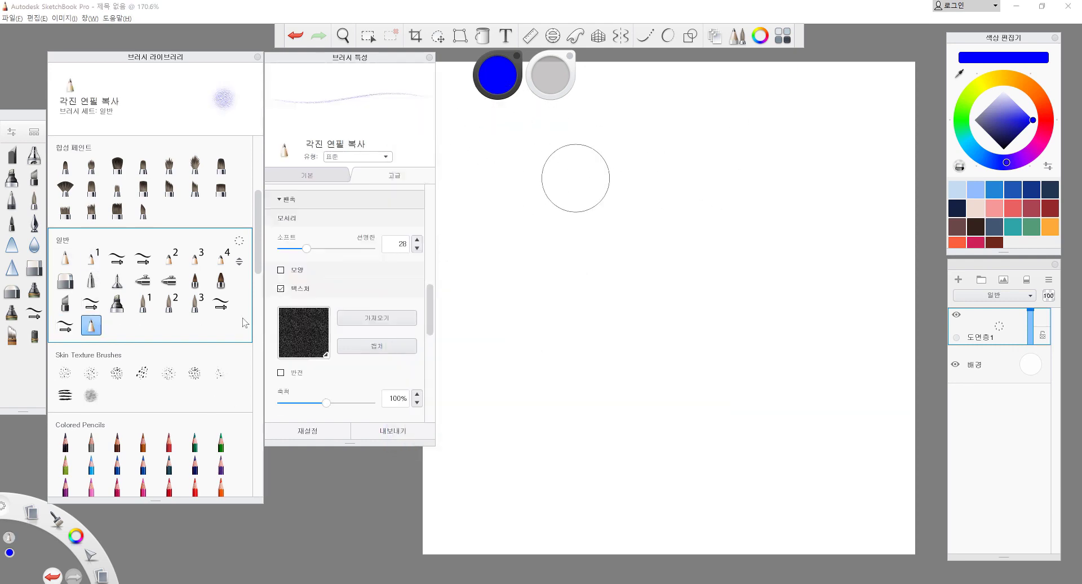
pyautogui.click(496, 74)
pyautogui.moveTo(495, 84); pyautogui.dragTo(496, 106)
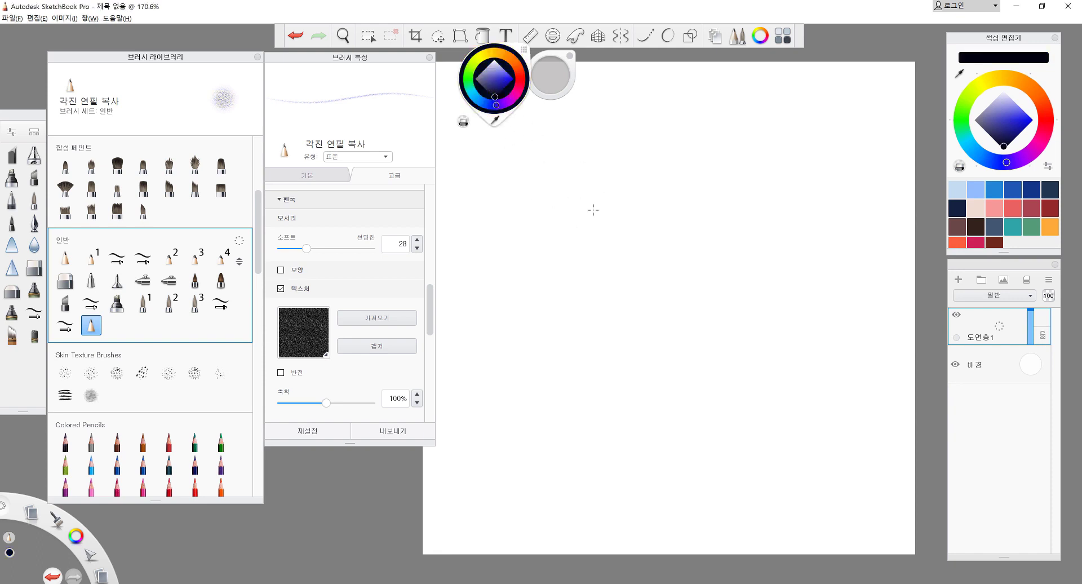
pyautogui.press('[')
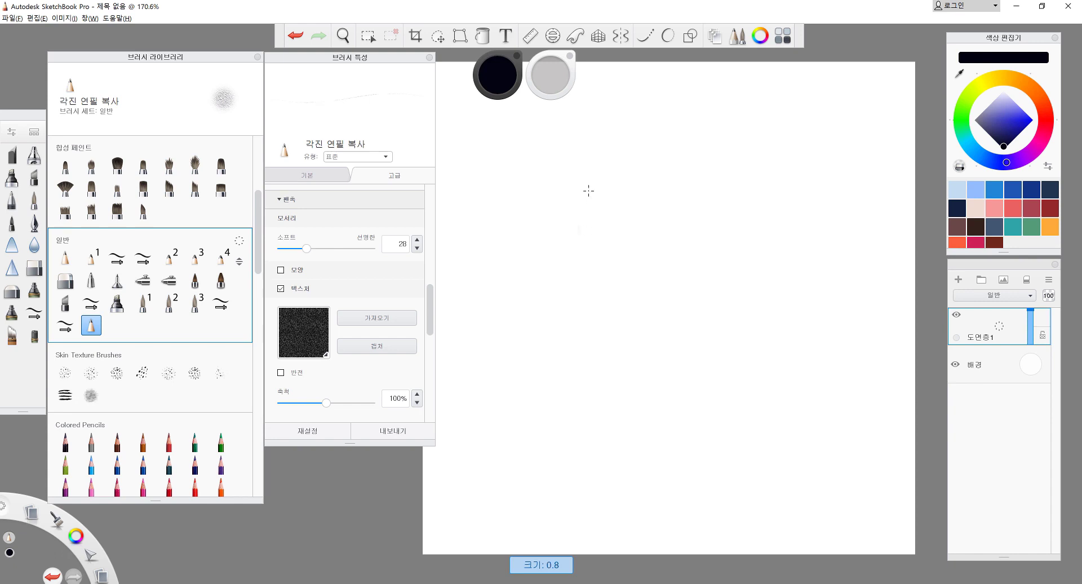
pyautogui.moveTo(579, 256); pyautogui.dragTo(579, 218)
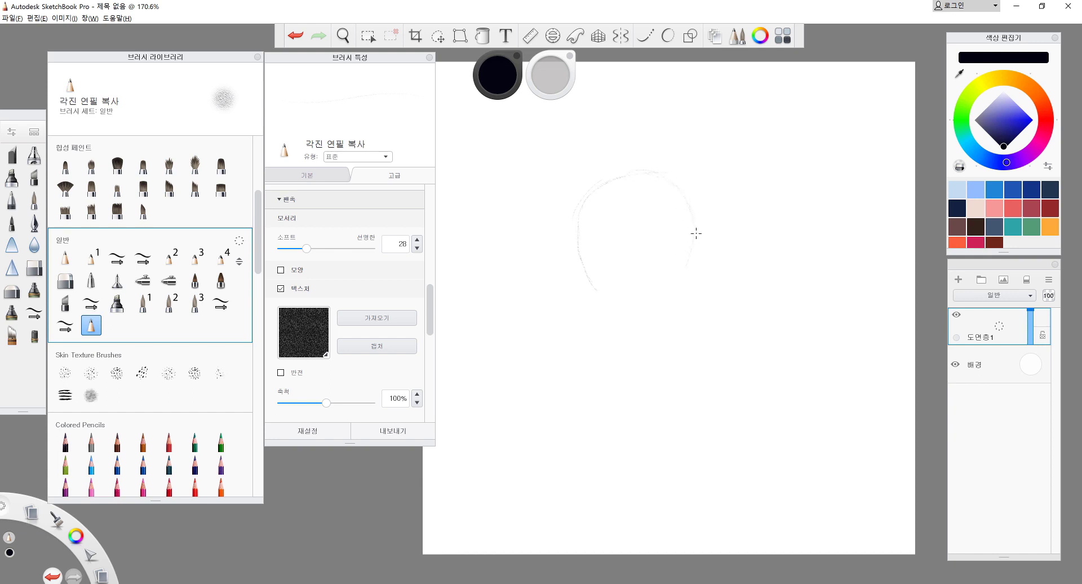
pyautogui.press(']')
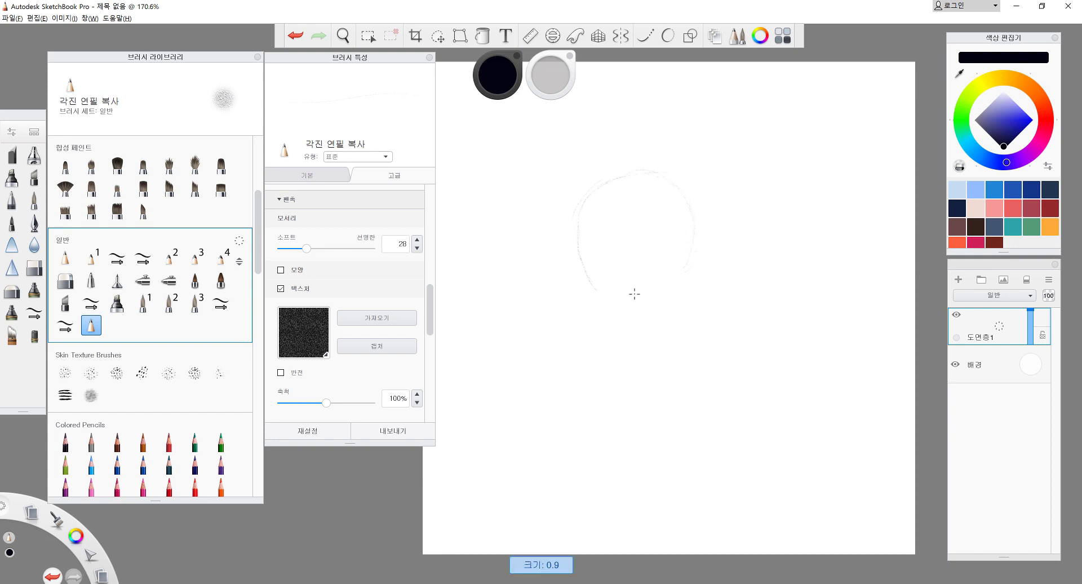
pyautogui.press(']')
pyautogui.moveTo(591, 282)
pyautogui.mouseDown()
pyautogui.moveTo(617, 298)
pyautogui.moveTo(658, 298)
pyautogui.moveTo(678, 272)
pyautogui.moveTo(679, 281)
pyautogui.mouseUp()
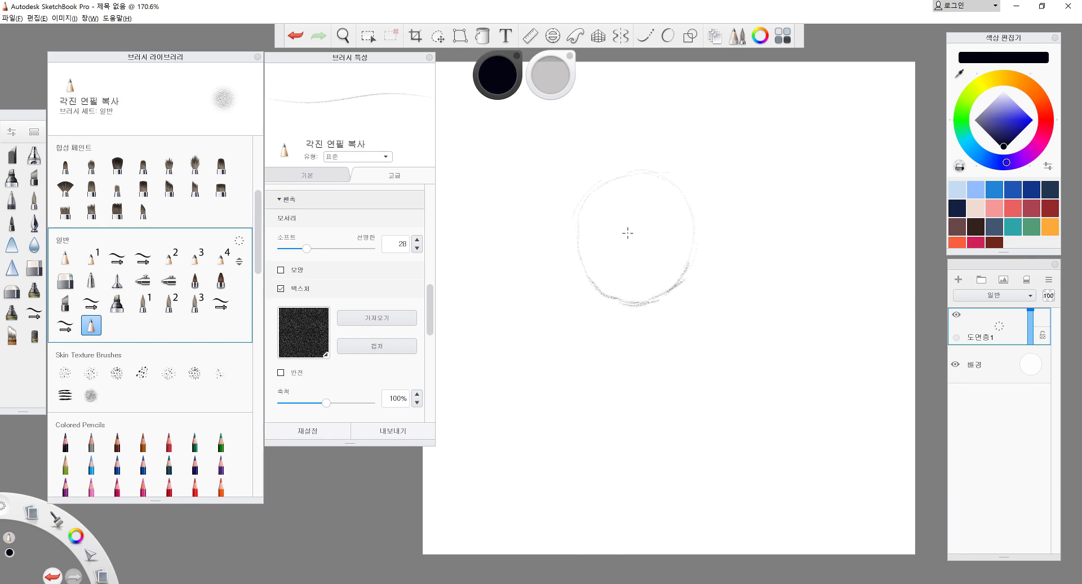
# - Draw the cross guide inside the head, darken its edges, and add both ears
pyautogui.moveTo(602, 227)
pyautogui.mouseDown()
pyautogui.moveTo(662, 226)
pyautogui.moveTo(632, 267)
pyautogui.mouseUp()
pyautogui.moveTo(632, 201); pyautogui.dragTo(631, 282)
pyautogui.moveTo(583, 205); pyautogui.dragTo(587, 256)
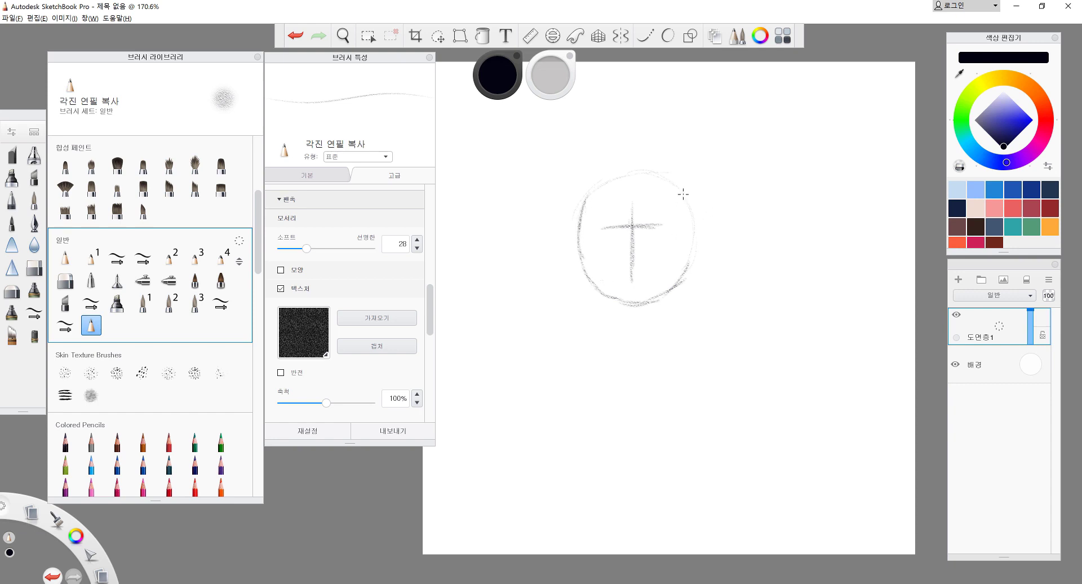
pyautogui.moveTo(697, 218); pyautogui.dragTo(697, 251)
pyautogui.moveTo(687, 199); pyautogui.dragTo(676, 273)
pyautogui.moveTo(700, 221); pyautogui.dragTo(699, 252)
pyautogui.moveTo(577, 225); pyautogui.dragTo(581, 259)
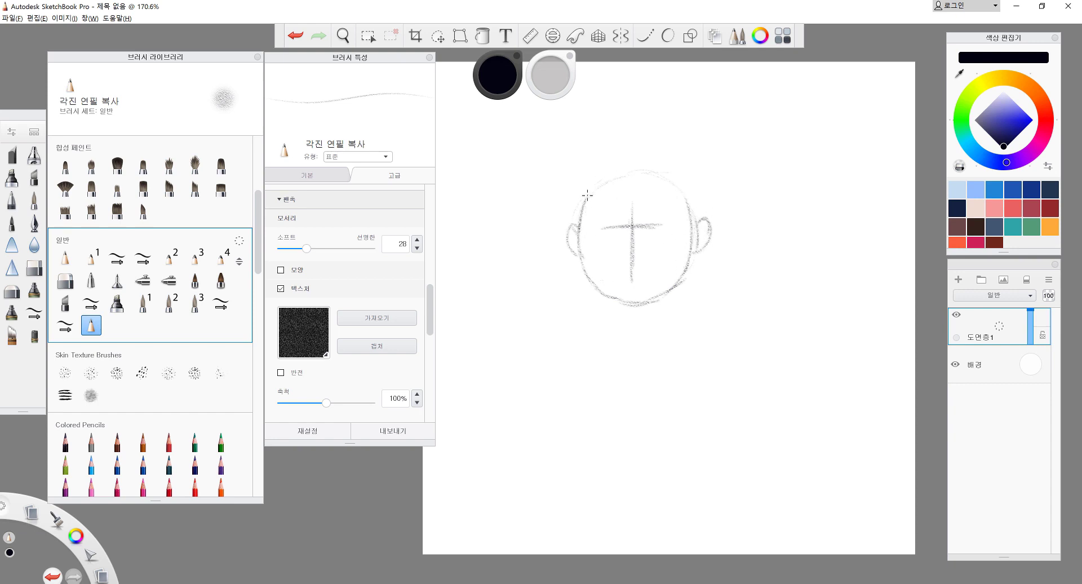
pyautogui.moveTo(586, 198)
pyautogui.mouseDown()
pyautogui.moveTo(617, 170)
pyautogui.moveTo(627, 179)
pyautogui.moveTo(586, 179)
pyautogui.moveTo(569, 217)
pyautogui.mouseUp()
# - Sketch the neck lines and wavy hair falling past the shoulders on both sides
pyautogui.moveTo(653, 157)
pyautogui.mouseDown()
pyautogui.moveTo(690, 186)
pyautogui.moveTo(704, 214)
pyautogui.mouseUp()
pyautogui.moveTo(565, 259)
pyautogui.mouseDown()
pyautogui.moveTo(567, 340)
pyautogui.moveTo(601, 336)
pyautogui.moveTo(601, 348)
pyautogui.mouseUp()
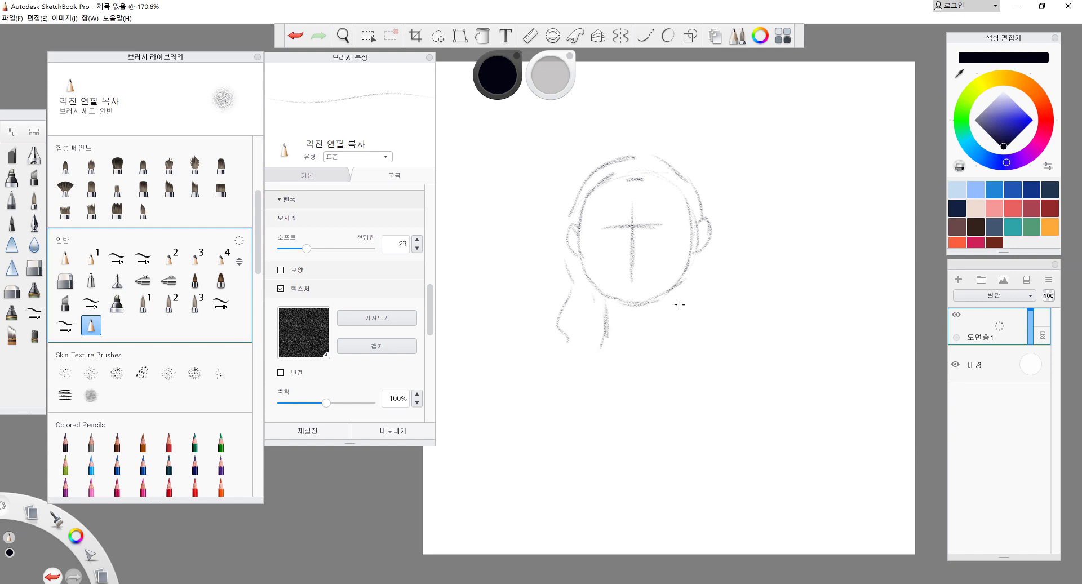
pyautogui.moveTo(668, 293); pyautogui.dragTo(673, 349)
pyautogui.moveTo(701, 262)
pyautogui.mouseDown()
pyautogui.moveTo(707, 344)
pyautogui.moveTo(695, 348)
pyautogui.mouseUp()
pyautogui.moveTo(583, 304); pyautogui.dragTo(539, 355)
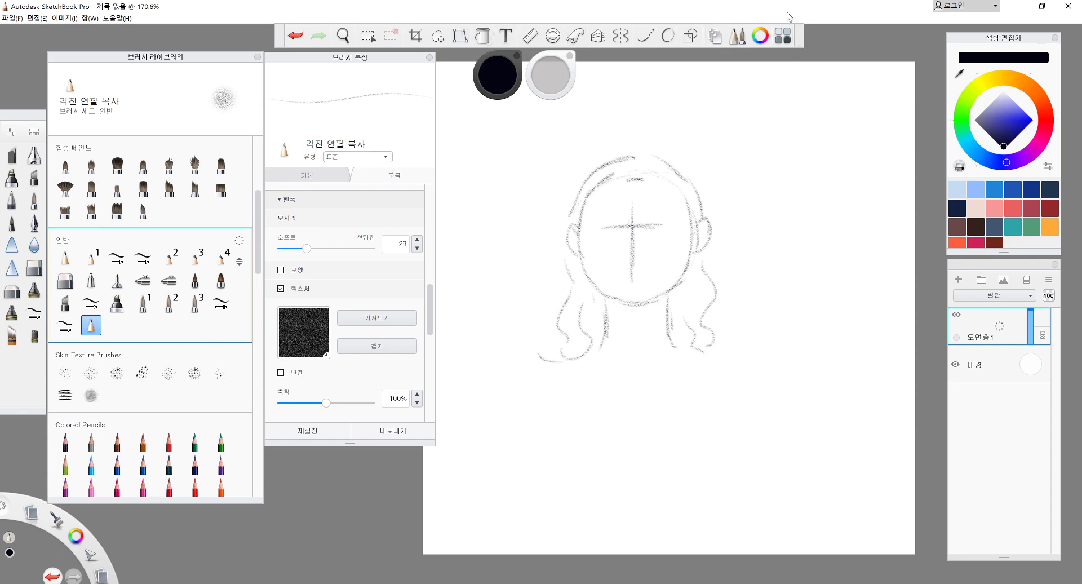
# - Turn on vertical symmetry, shift its axis, and draw mirrored wavy curls and a zigzag
pyautogui.click(623, 43)
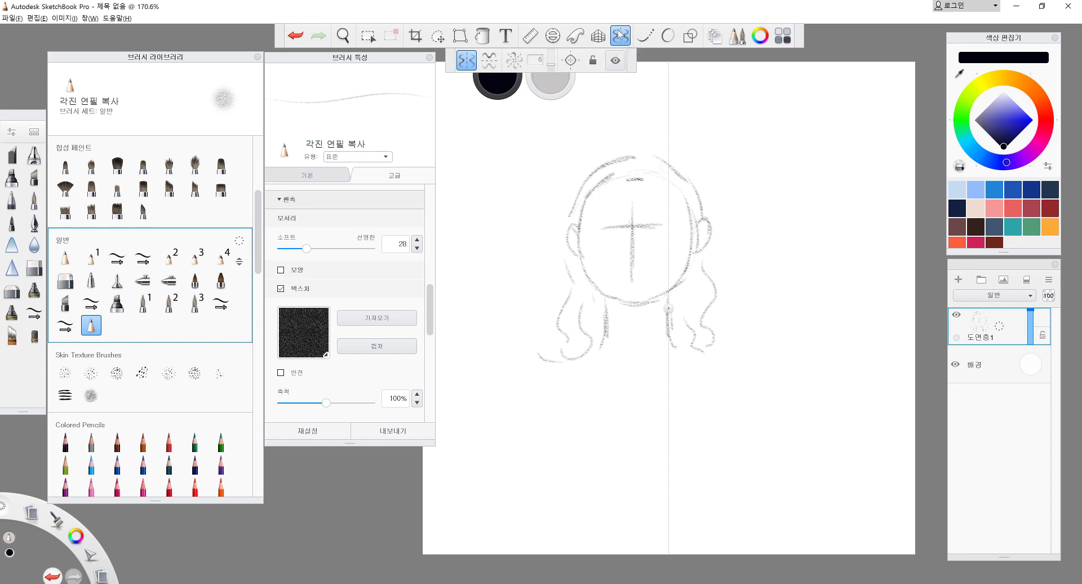
pyautogui.moveTo(668, 309)
pyautogui.mouseDown()
pyautogui.moveTo(635, 313)
pyautogui.moveTo(780, 328)
pyautogui.mouseUp()
pyautogui.moveTo(819, 283); pyautogui.dragTo(832, 352)
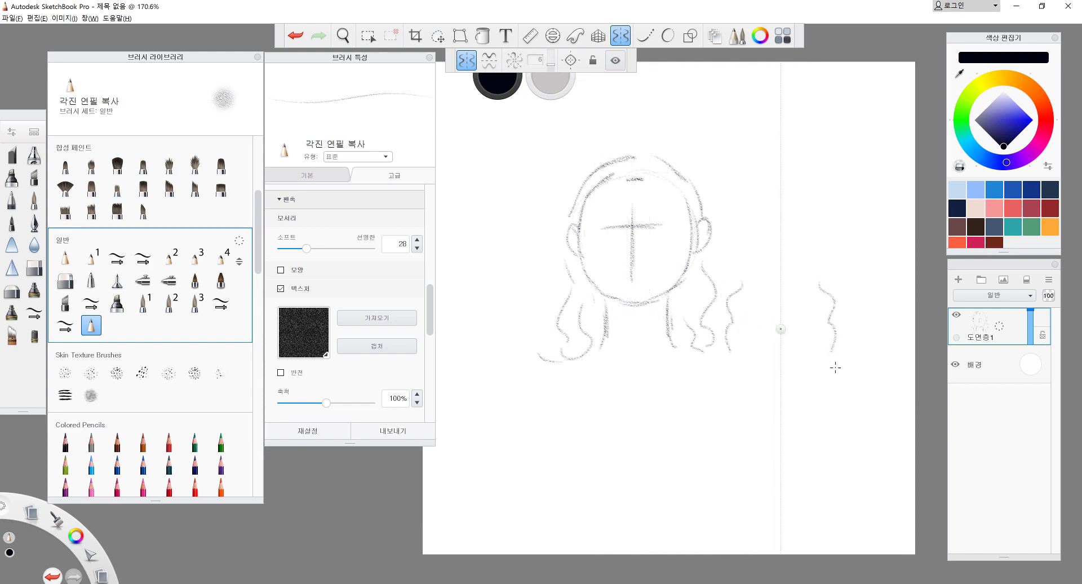
pyautogui.moveTo(822, 390)
pyautogui.mouseDown()
pyautogui.moveTo(839, 461)
pyautogui.moveTo(872, 465)
pyautogui.mouseUp()
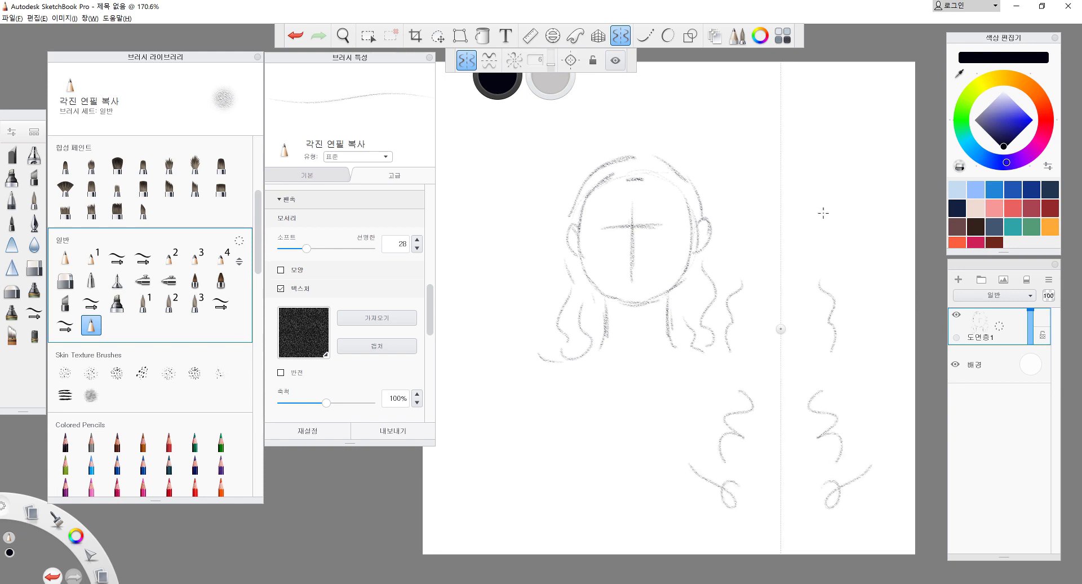
pyautogui.moveTo(802, 213); pyautogui.dragTo(847, 227)
# - Add a horizontal mirror axis and draw mirrored spiral circles and a curly spiral
pyautogui.click(489, 59)
pyautogui.moveTo(780, 329); pyautogui.dragTo(744, 168)
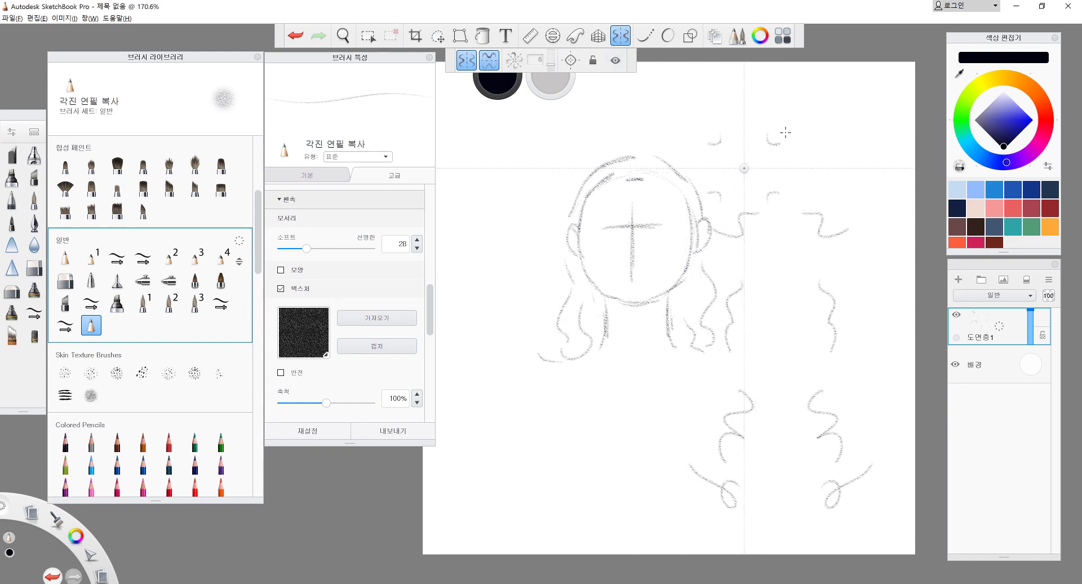
pyautogui.moveTo(714, 122); pyautogui.dragTo(711, 124)
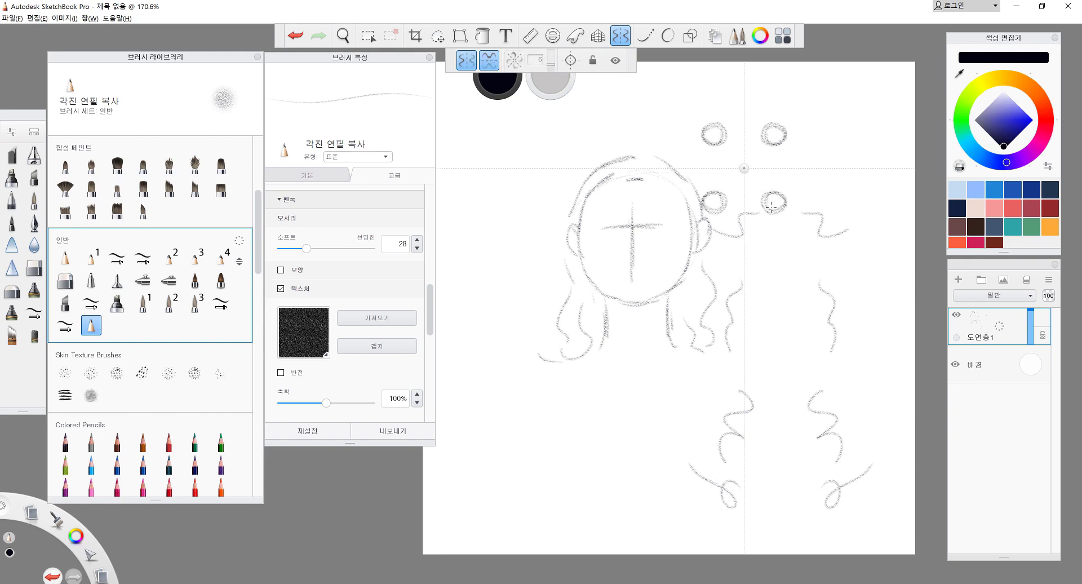
pyautogui.moveTo(771, 206); pyautogui.dragTo(776, 203)
pyautogui.click(466, 60)
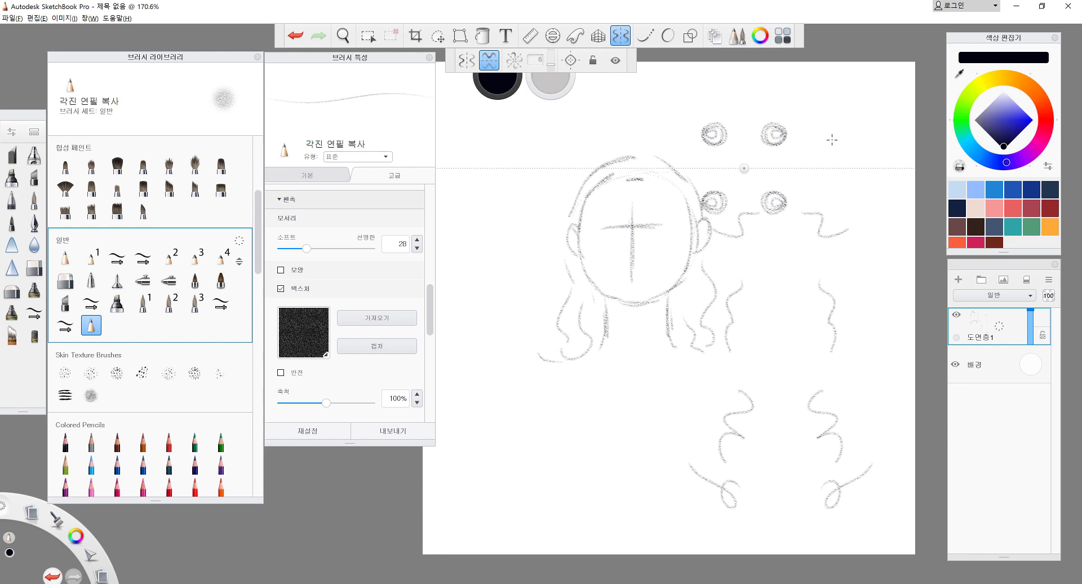
pyautogui.moveTo(832, 139)
pyautogui.mouseDown()
pyautogui.moveTo(848, 136)
pyautogui.moveTo(846, 161)
pyautogui.mouseUp()
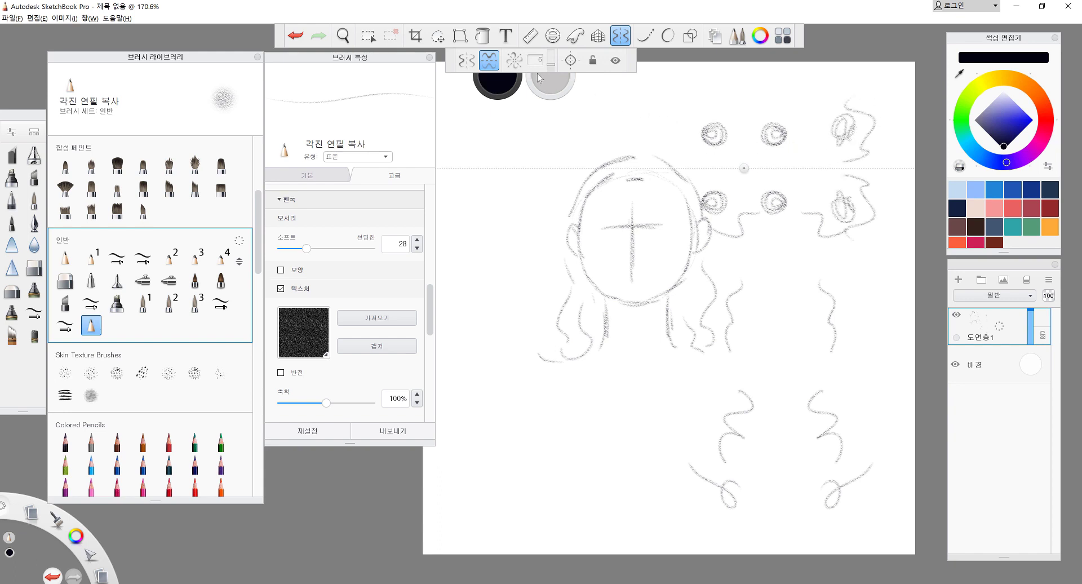
# - Scatter three squiggles with six-way radial symmetry, then switch radial symmetry off
pyautogui.click(514, 60)
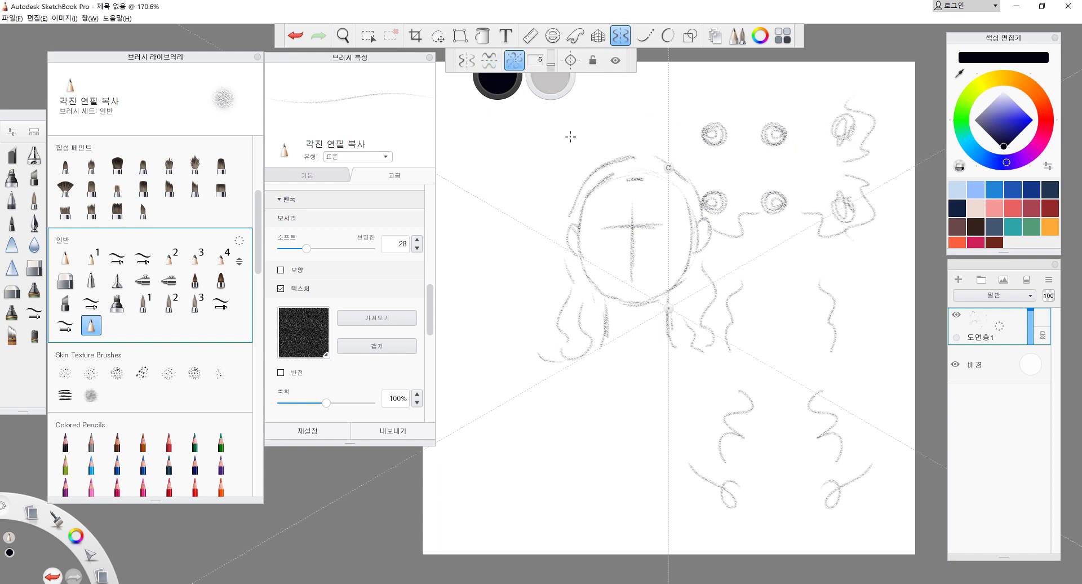
pyautogui.moveTo(745, 303); pyautogui.dragTo(742, 320)
pyautogui.moveTo(736, 404)
pyautogui.mouseDown()
pyautogui.moveTo(730, 420)
pyautogui.moveTo(761, 414)
pyautogui.mouseUp()
pyautogui.moveTo(597, 203); pyautogui.dragTo(622, 194)
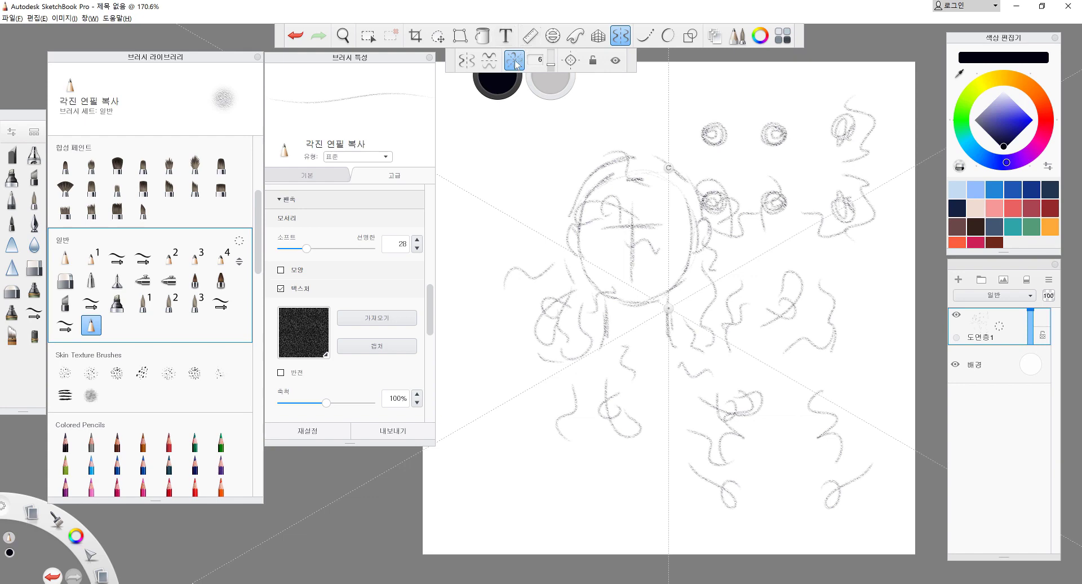
pyautogui.click(514, 60)
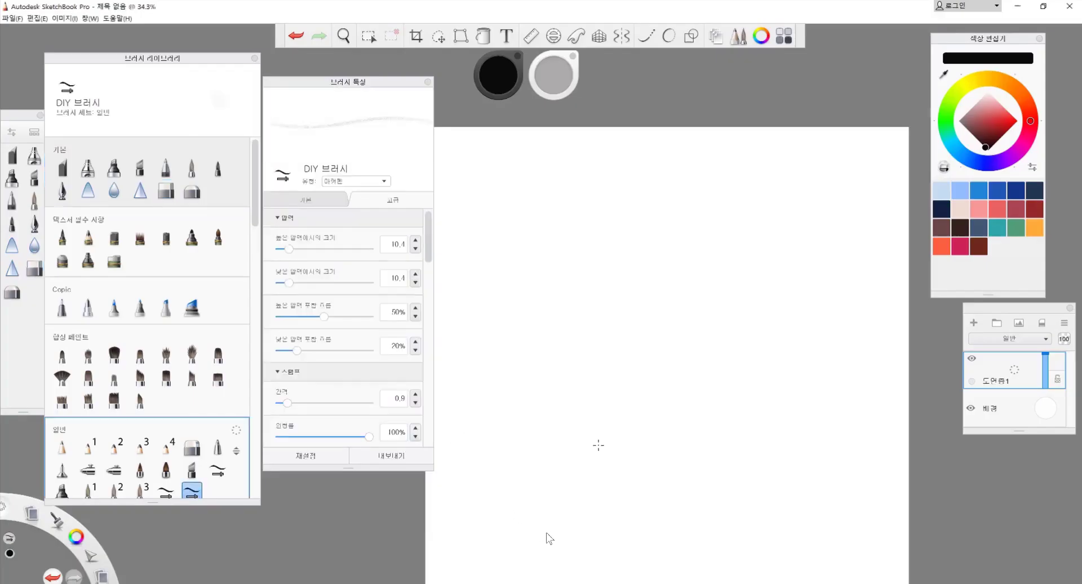
# - Pan the canvas up and draw the head circle with a horizontal guide
pyautogui.press('space')
pyautogui.moveTo(635, 483); pyautogui.dragTo(648, 443)
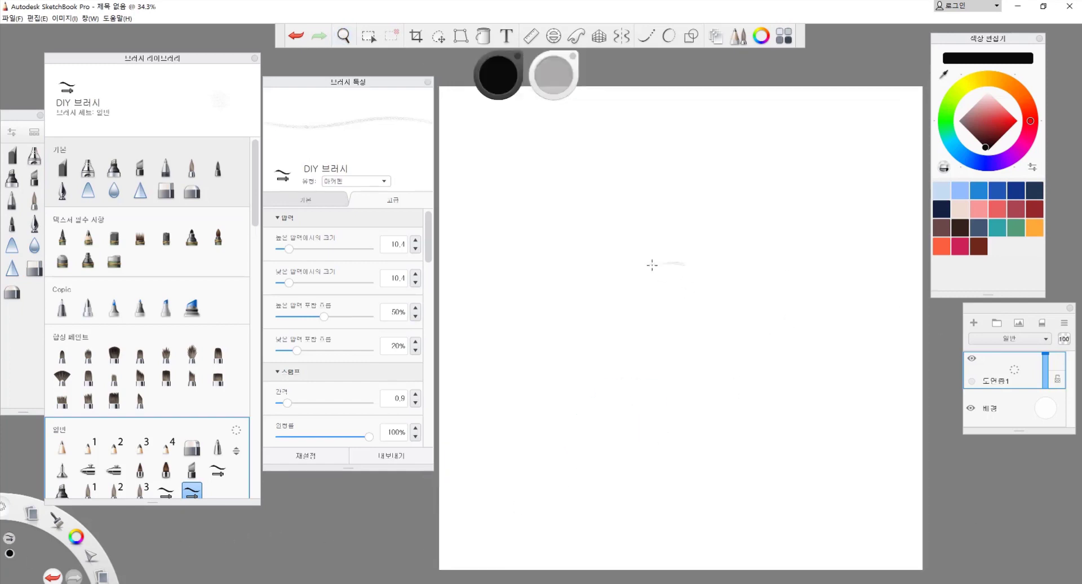
pyautogui.moveTo(619, 295); pyautogui.dragTo(616, 356)
pyautogui.moveTo(616, 340); pyautogui.dragTo(730, 326)
pyautogui.moveTo(709, 373); pyautogui.dragTo(665, 385)
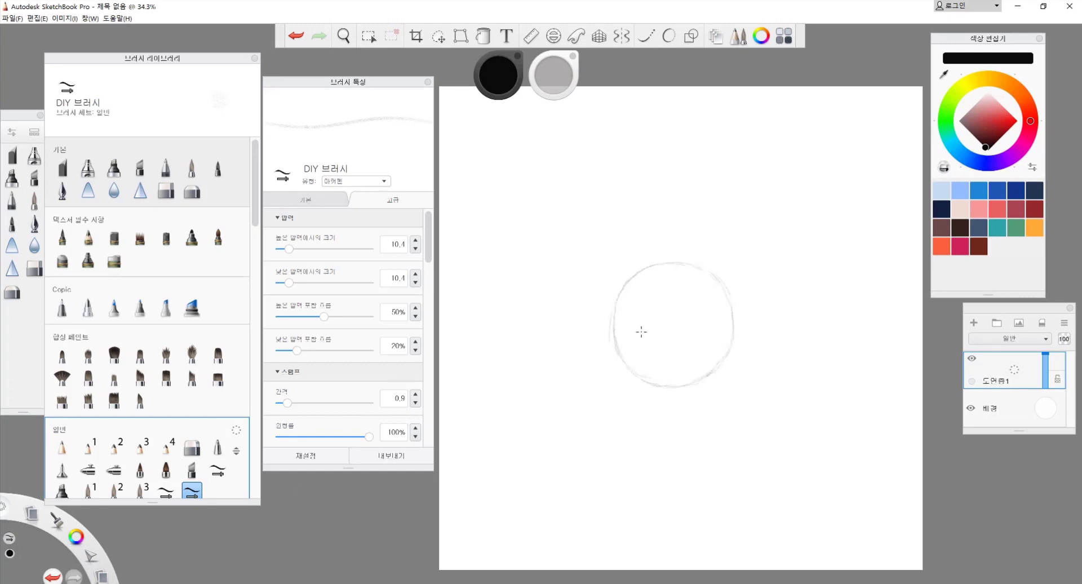
pyautogui.moveTo(653, 323)
pyautogui.mouseDown()
pyautogui.moveTo(688, 320)
pyautogui.moveTo(673, 342)
pyautogui.mouseUp()
# - Add the vertical centre line and side guide lines to the face
pyautogui.moveTo(665, 281); pyautogui.dragTo(679, 281)
pyautogui.moveTo(668, 364); pyautogui.dragTo(681, 365)
pyautogui.moveTo(720, 285); pyautogui.dragTo(720, 343)
pyautogui.moveTo(720, 296); pyautogui.dragTo(722, 356)
pyautogui.moveTo(624, 290); pyautogui.dragTo(626, 356)
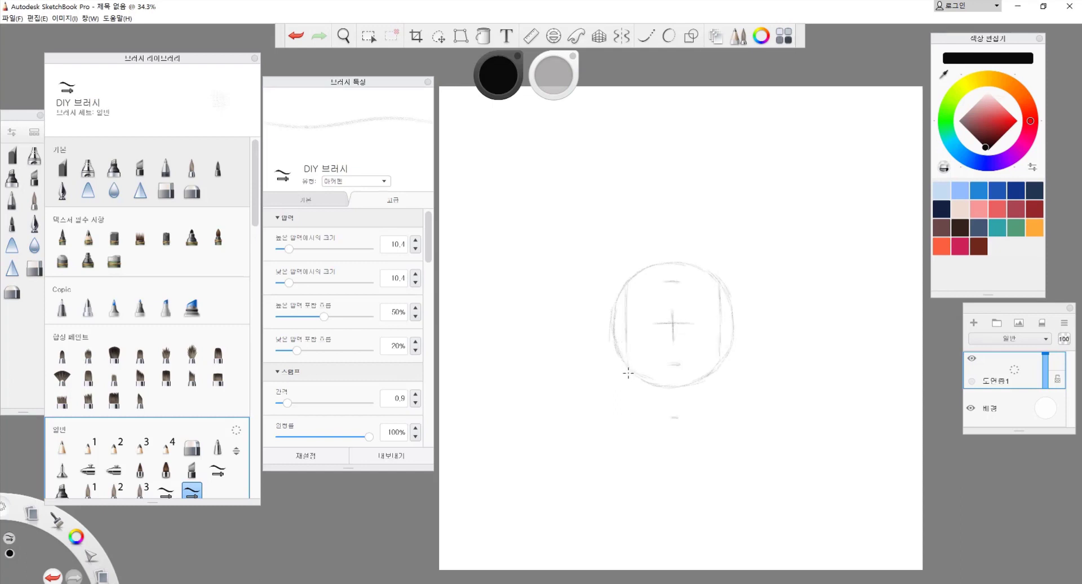
# - Draw the jaw lines to the chin, mark the eye line and darken the lower-right jaw
pyautogui.moveTo(629, 376); pyautogui.dragTo(672, 416)
pyautogui.moveTo(715, 367); pyautogui.dragTo(697, 404)
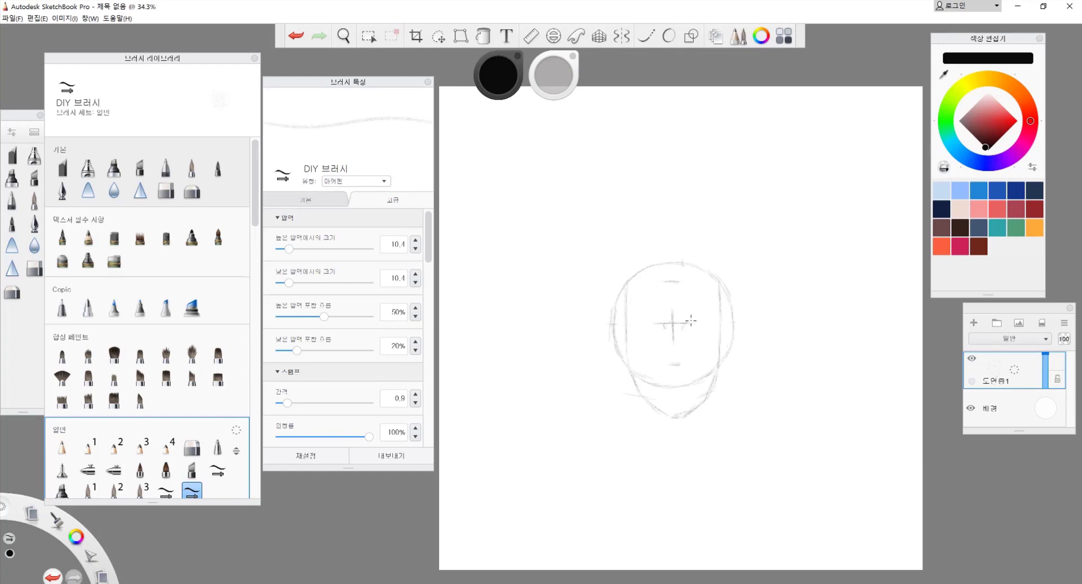
pyautogui.moveTo(635, 321); pyautogui.dragTo(705, 319)
pyautogui.moveTo(669, 389); pyautogui.dragTo(701, 409)
pyautogui.press('e')
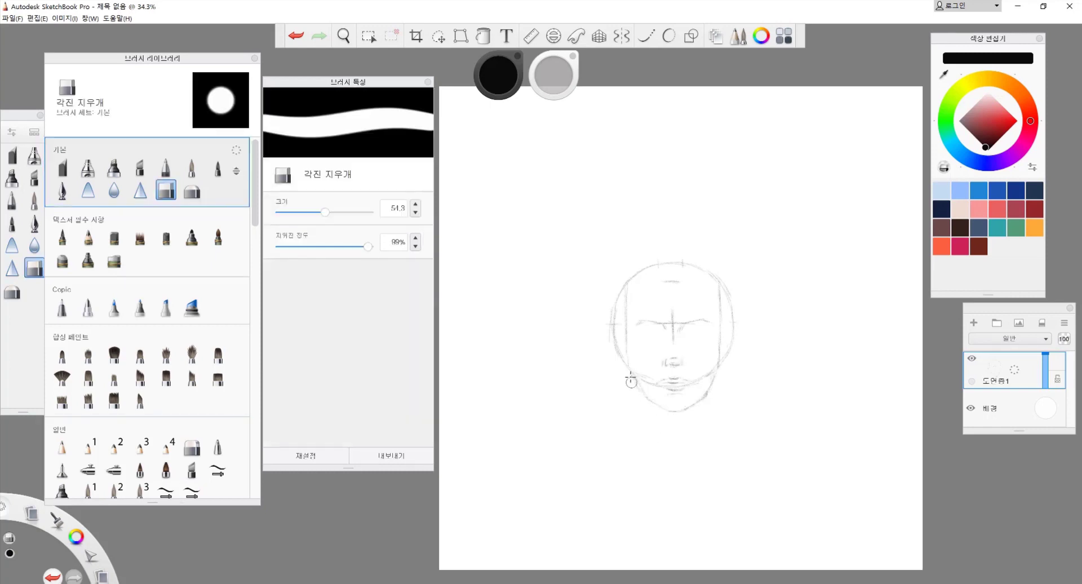
pyautogui.press('e')
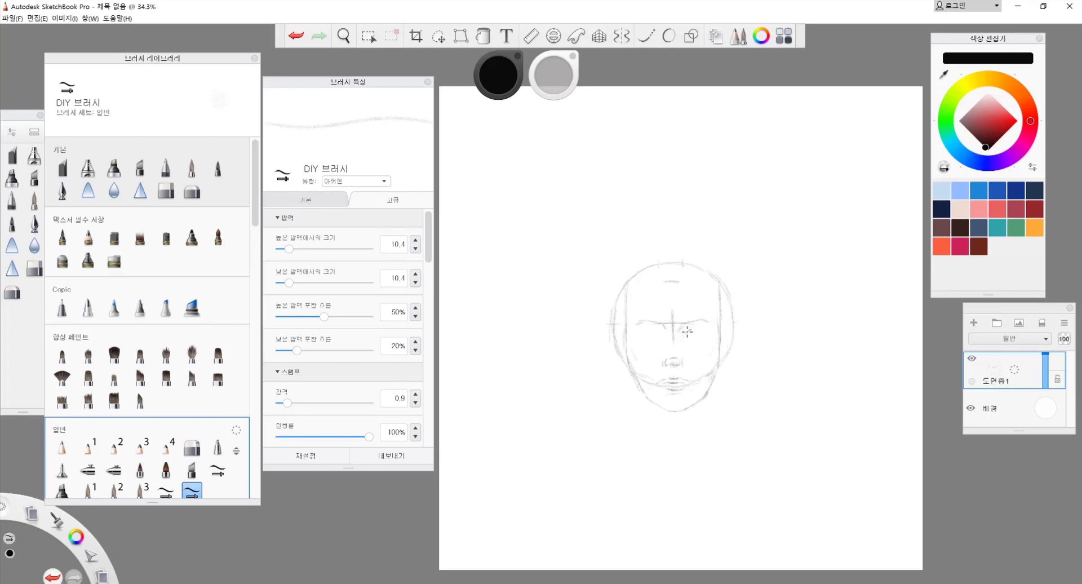
# - Sketch both eyes and the first hair strokes on the head
pyautogui.moveTo(690, 333); pyautogui.dragTo(708, 331)
pyautogui.moveTo(640, 333); pyautogui.dragTo(651, 328)
pyautogui.press('e')
pyautogui.press('e')
pyautogui.moveTo(640, 294); pyautogui.dragTo(665, 278)
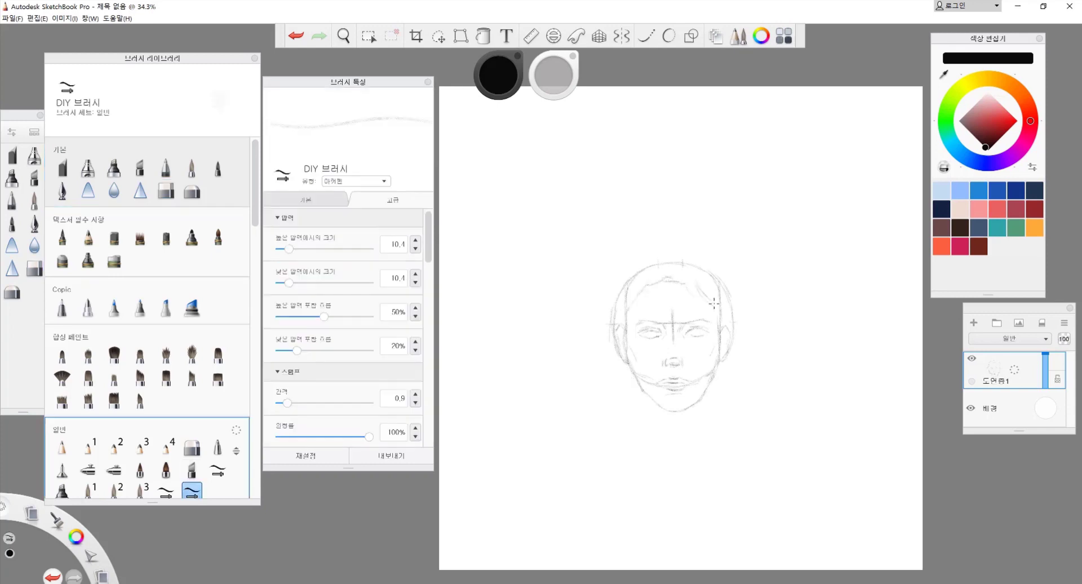
pyautogui.moveTo(618, 320)
pyautogui.mouseDown()
pyautogui.moveTo(622, 276)
pyautogui.moveTo(636, 265)
pyautogui.mouseUp()
# - Add hair on top, the neck lines and the shoulder lines
pyautogui.moveTo(690, 253); pyautogui.dragTo(713, 264)
pyautogui.moveTo(705, 397); pyautogui.dragTo(711, 443)
pyautogui.moveTo(644, 399)
pyautogui.mouseDown()
pyautogui.moveTo(646, 433)
pyautogui.moveTo(569, 493)
pyautogui.mouseUp()
pyautogui.moveTo(709, 434); pyautogui.dragTo(791, 497)
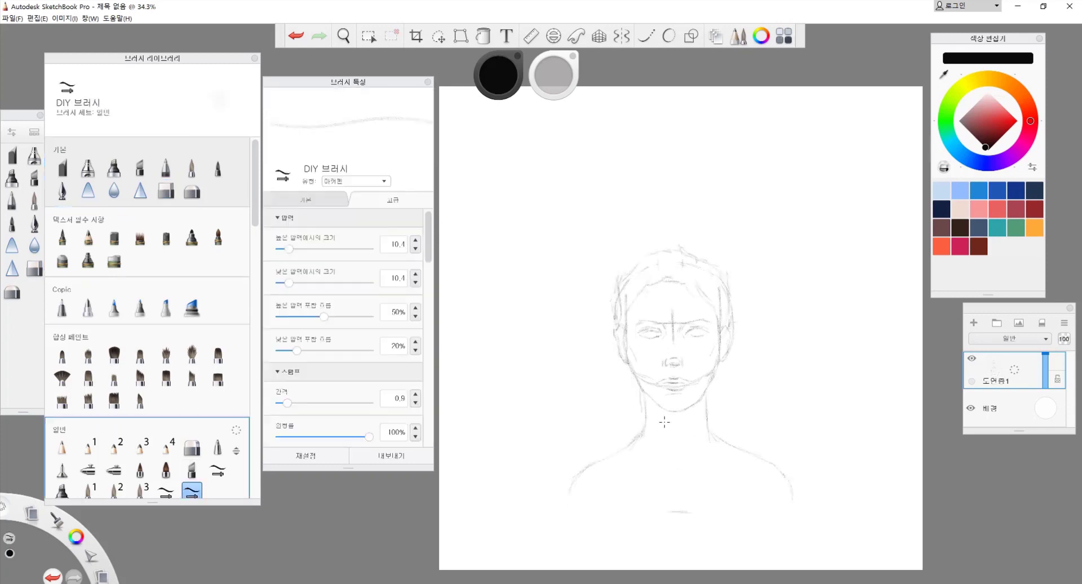
# - Draw mirrored antlers with tips above the head using vertical symmetry
pyautogui.click(621, 36)
pyautogui.moveTo(727, 265); pyautogui.dragTo(794, 141)
pyautogui.moveTo(738, 248); pyautogui.dragTo(778, 147)
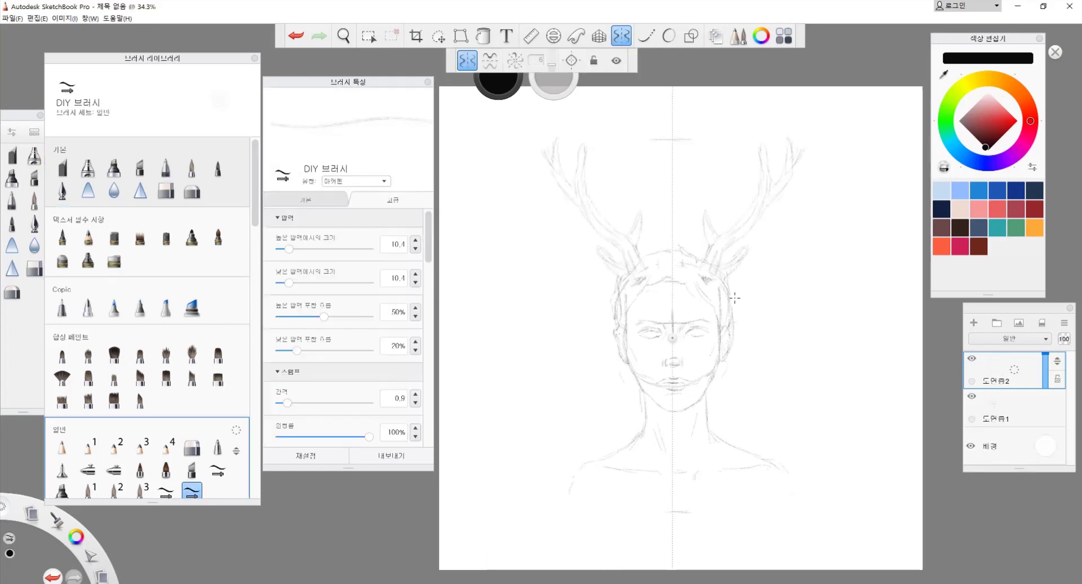
pyautogui.moveTo(733, 282); pyautogui.dragTo(735, 298)
pyautogui.press('e')
pyautogui.press('e')
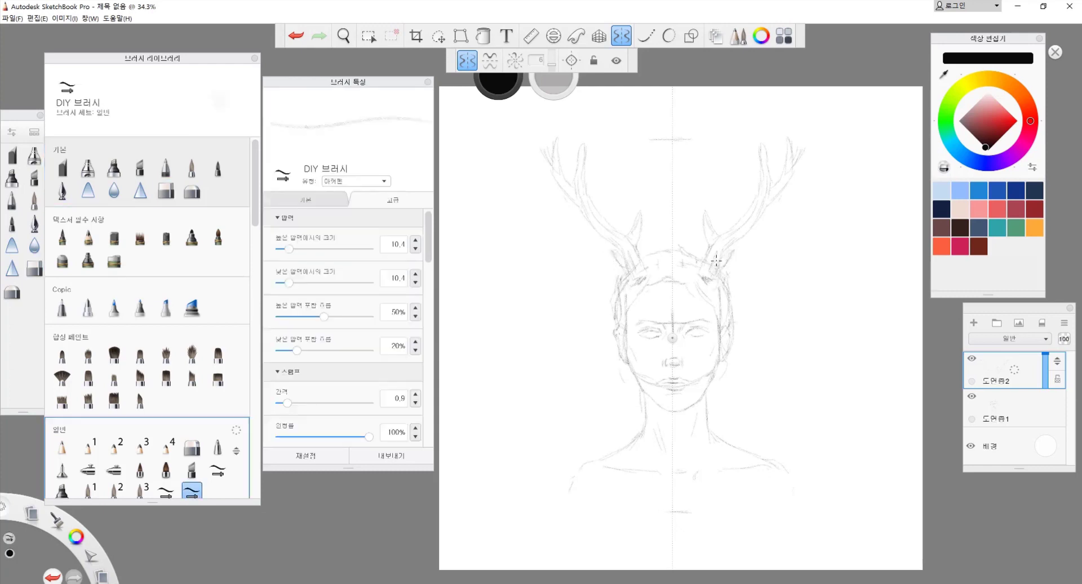
pyautogui.moveTo(768, 183)
pyautogui.mouseDown()
pyautogui.moveTo(755, 138)
pyautogui.moveTo(776, 136)
pyautogui.mouseUp()
pyautogui.press('e')
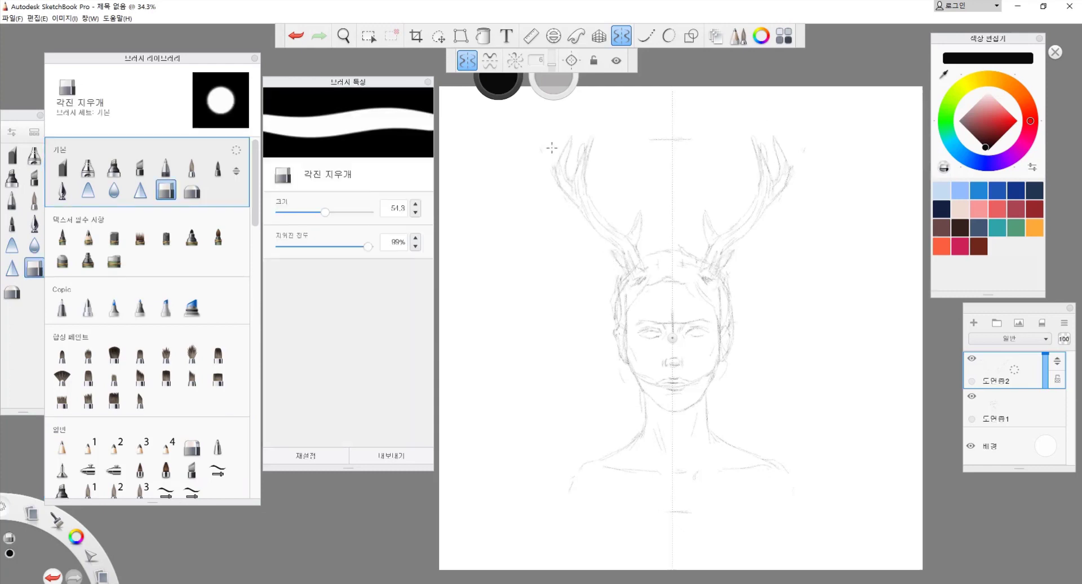
pyautogui.press('e')
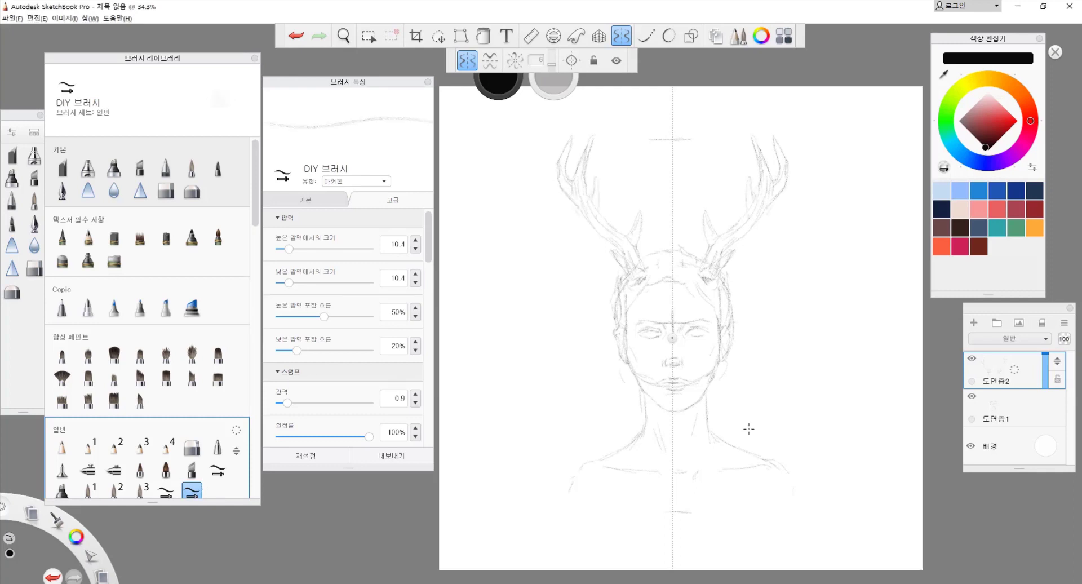
# - With symmetry off, erase the left antler and reshape the right antler
pyautogui.click(438, 36)
pyautogui.press('e')
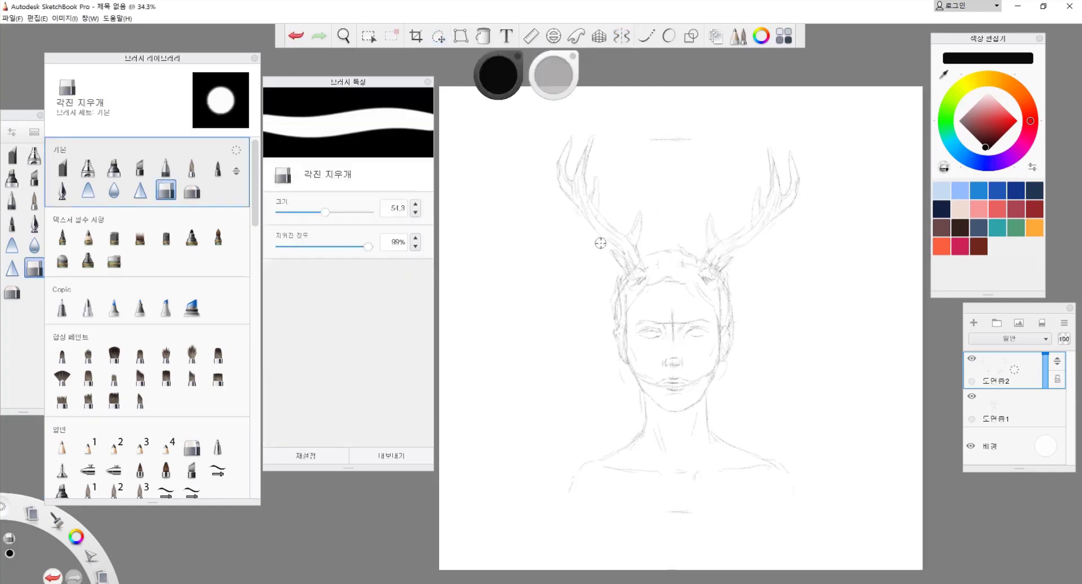
pyautogui.moveTo(592, 241); pyautogui.dragTo(564, 146)
pyautogui.moveTo(699, 265); pyautogui.dragTo(800, 236)
# - Duplicate the antler layer as 도면층2-1 and flip it horizontally to mirror the antler
pyautogui.click(1064, 322)
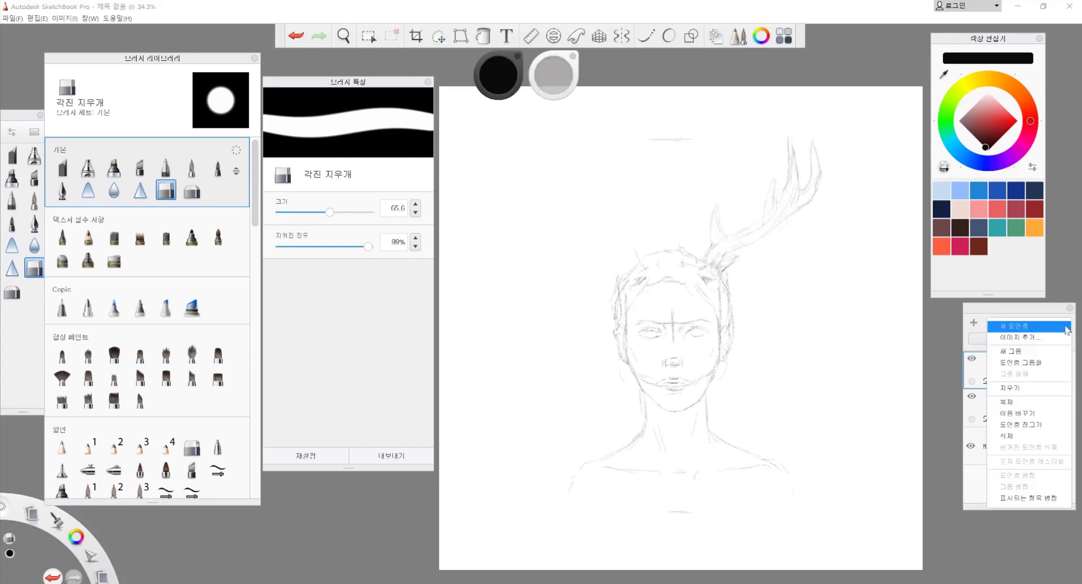
pyautogui.click(1015, 338)
pyautogui.click(64, 18)
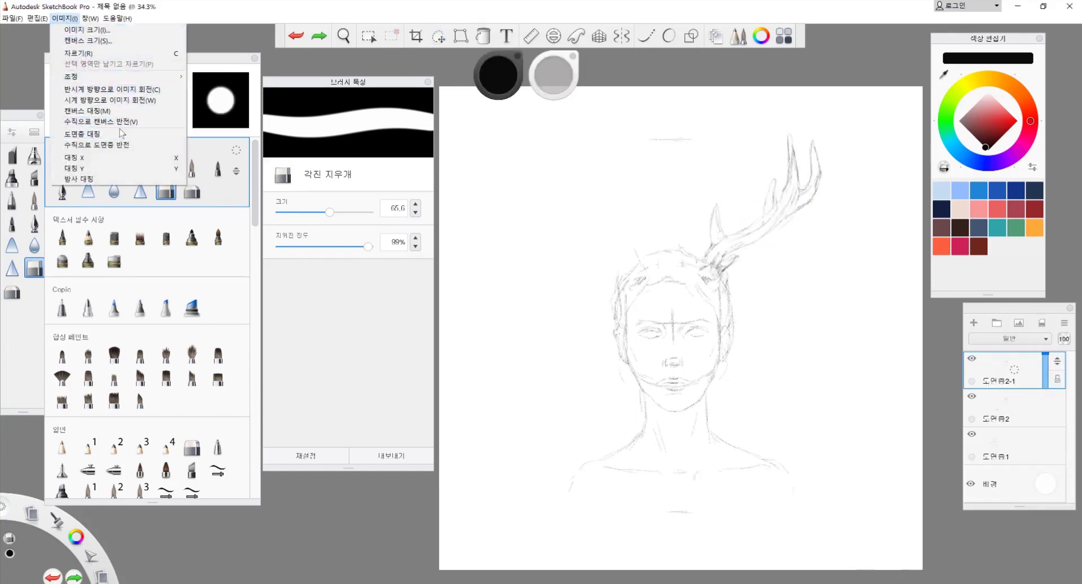
pyautogui.click(190, 216)
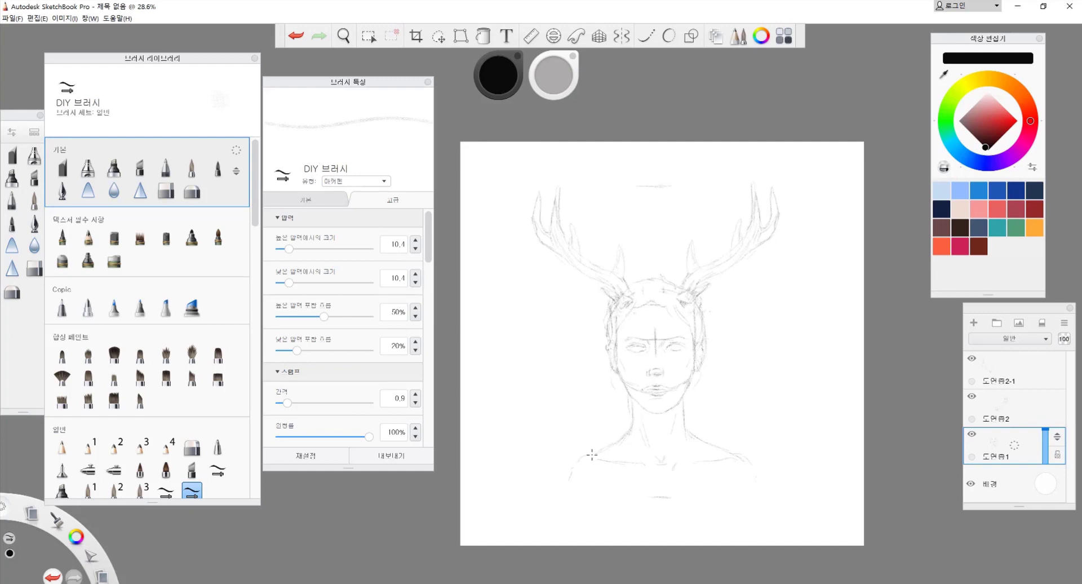
pyautogui.moveTo(736, 456); pyautogui.dragTo(760, 489)
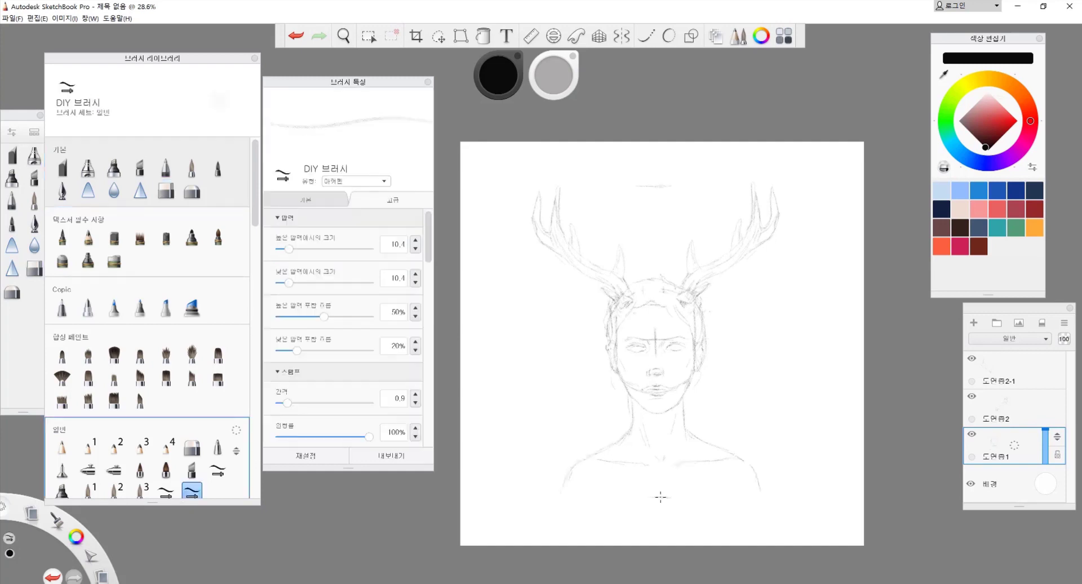
# - Erase stray marks on the right of the face, toggling the eraser with E
pyautogui.press('e')
pyautogui.press('e')
pyautogui.press('e')
pyautogui.press('e')
pyautogui.press('e')
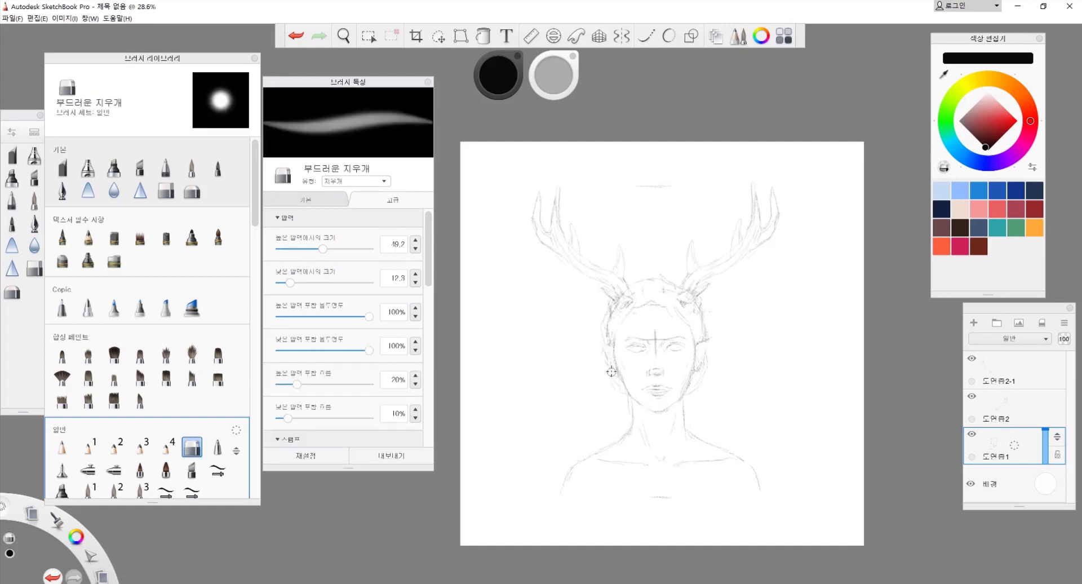
pyautogui.press('e')
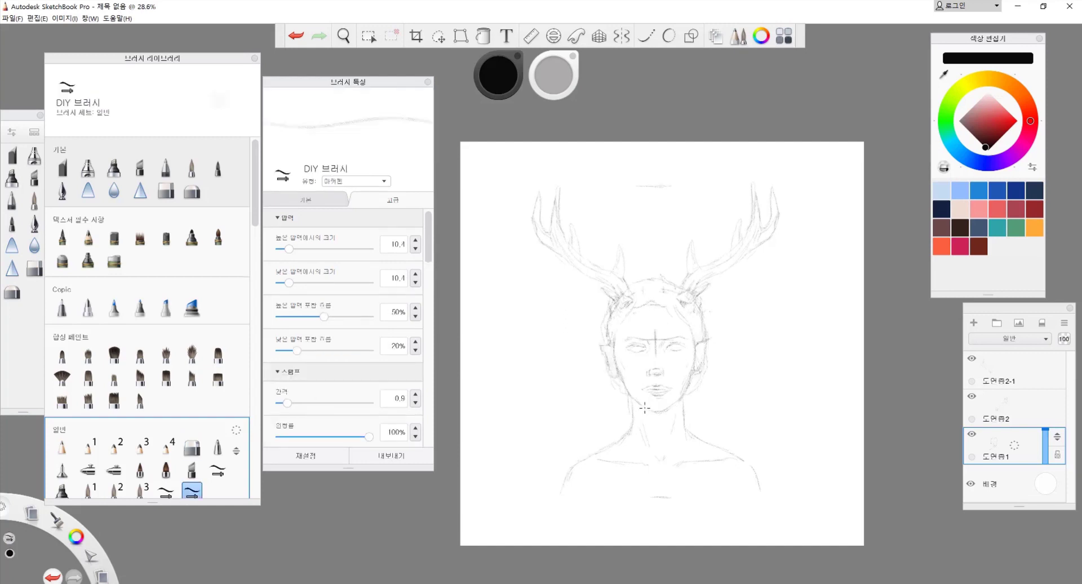
pyautogui.press('e')
pyautogui.press('e')
pyautogui.scroll(3, 608, 370)
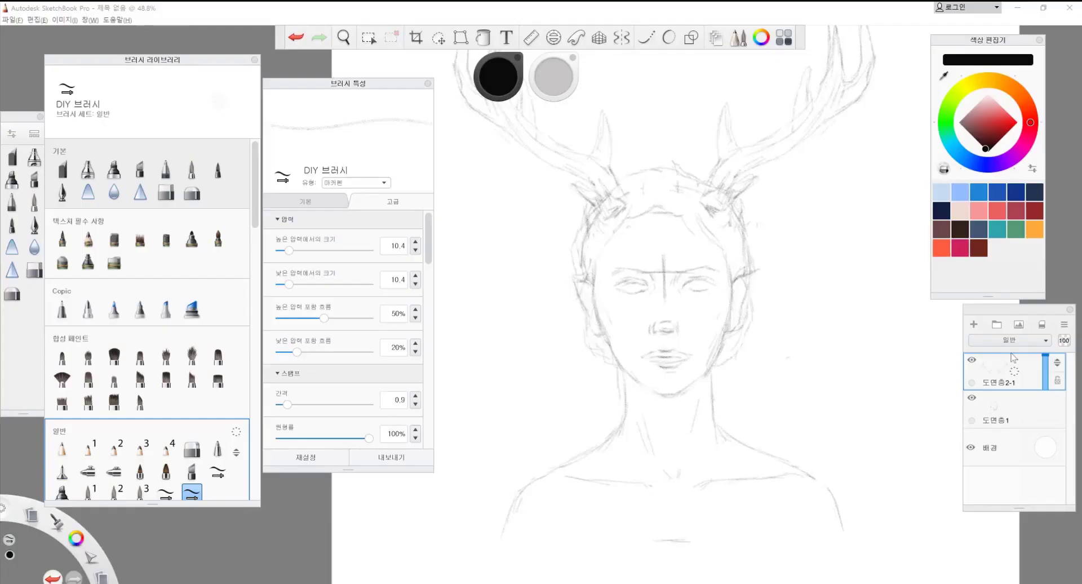
# - On new layer 도면층6, draw the left jaw, right cheek and right jaw to the chin
pyautogui.click(973, 324)
pyautogui.scroll(1, 727, 369)
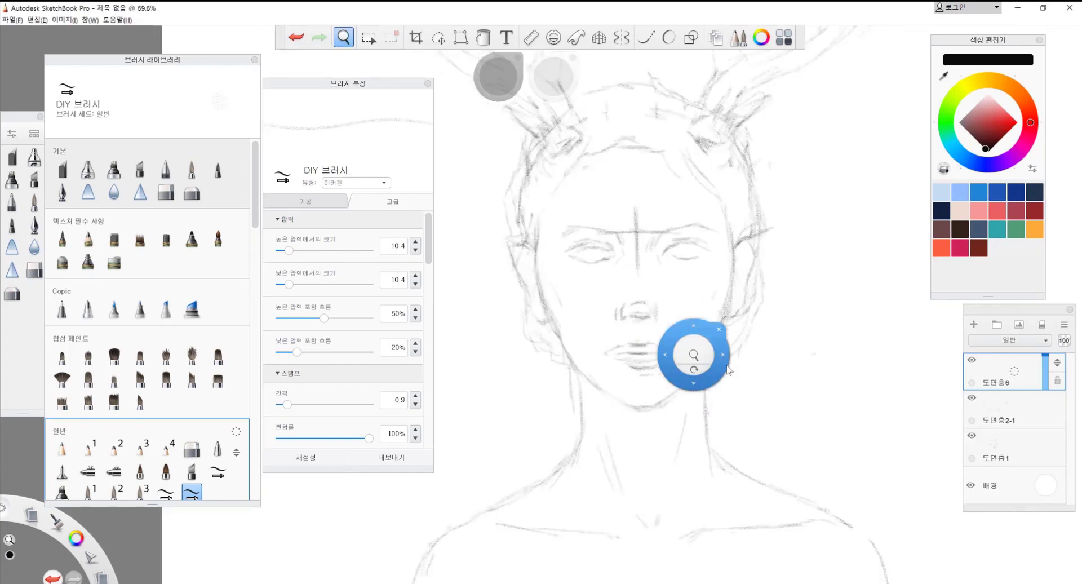
pyautogui.moveTo(727, 369); pyautogui.dragTo(885, 450)
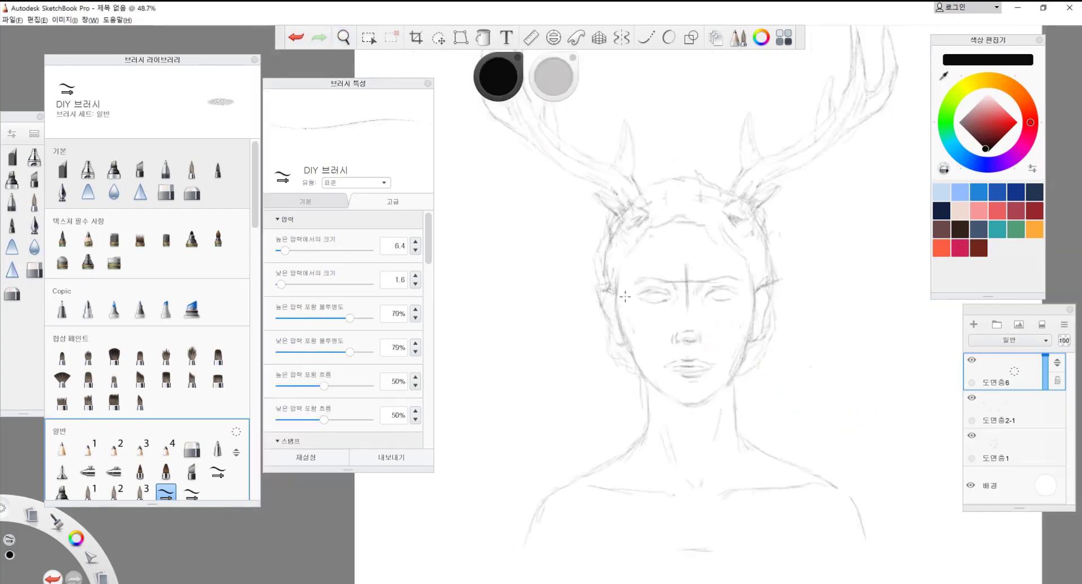
pyautogui.moveTo(614, 275); pyautogui.dragTo(614, 302)
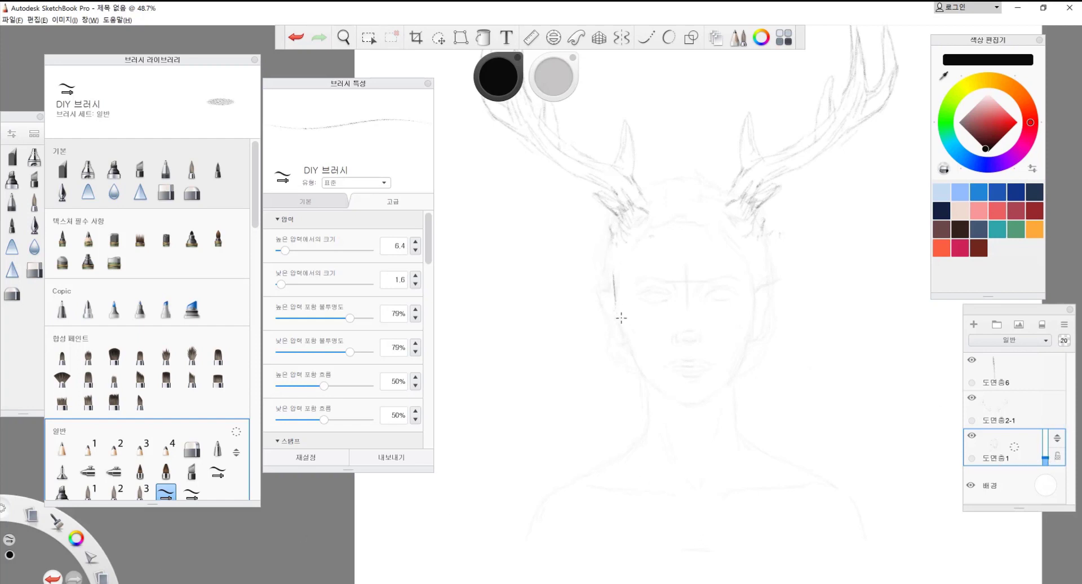
pyautogui.click(1007, 374)
pyautogui.moveTo(624, 336); pyautogui.dragTo(641, 378)
pyautogui.moveTo(754, 277)
pyautogui.mouseDown()
pyautogui.moveTo(751, 341)
pyautogui.moveTo(733, 378)
pyautogui.mouseUp()
pyautogui.moveTo(679, 403); pyautogui.dragTo(702, 401)
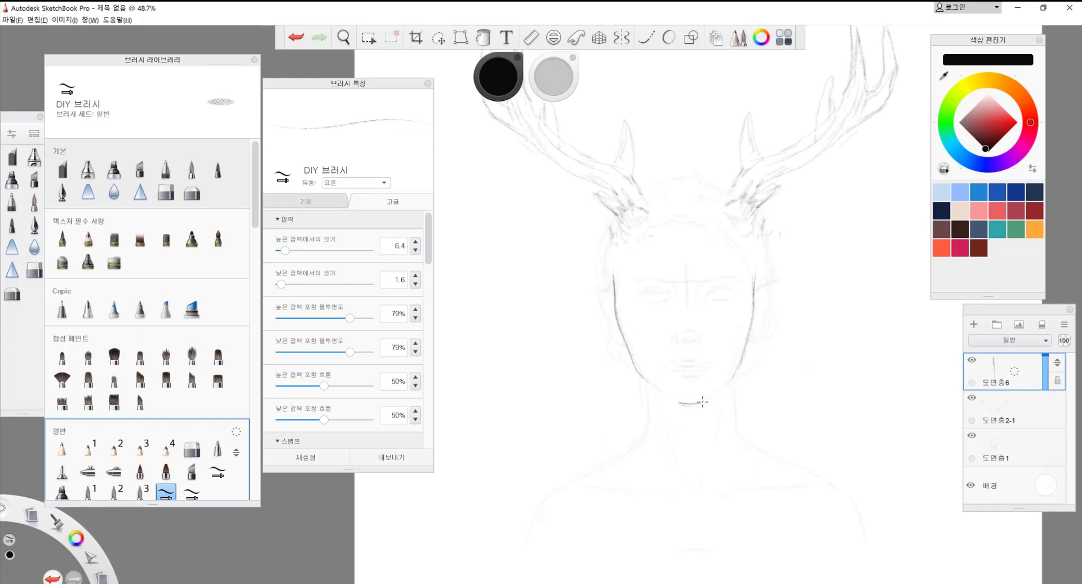
# - Add the lower jaw and chin strokes, both neck lines and both shoulder lines
pyautogui.scroll(3, 700, 375)
pyautogui.moveTo(561, 334)
pyautogui.mouseDown()
pyautogui.moveTo(619, 378)
pyautogui.moveTo(726, 300)
pyautogui.mouseUp()
pyautogui.scroll(-1, 676, 380)
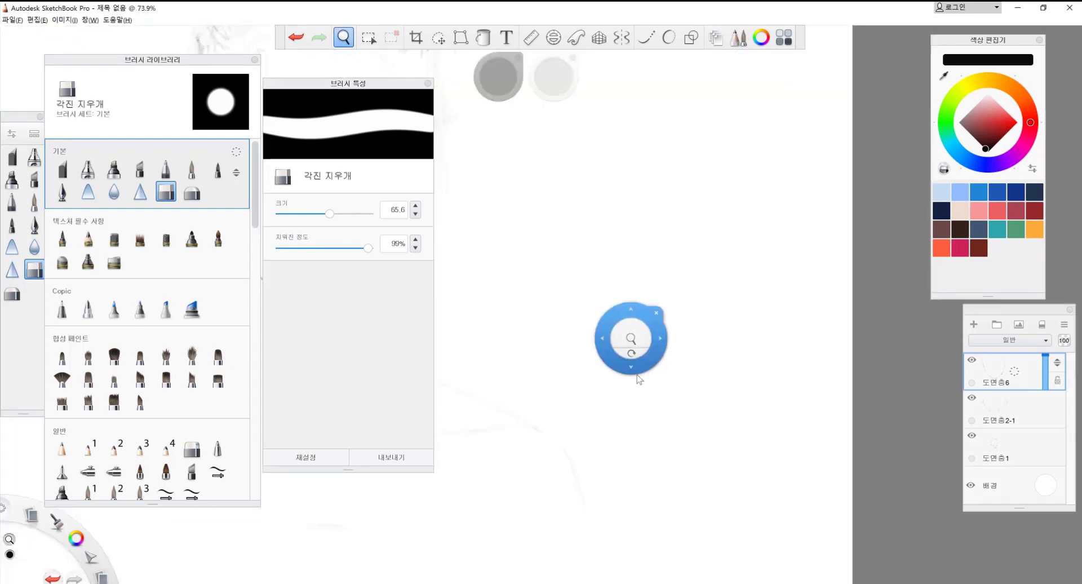
pyautogui.moveTo(714, 395); pyautogui.dragTo(721, 451)
pyautogui.moveTo(583, 422); pyautogui.dragTo(575, 457)
pyautogui.moveTo(721, 448); pyautogui.dragTo(763, 482)
pyautogui.moveTo(584, 441)
pyautogui.mouseDown()
pyautogui.moveTo(568, 465)
pyautogui.moveTo(507, 501)
pyautogui.mouseUp()
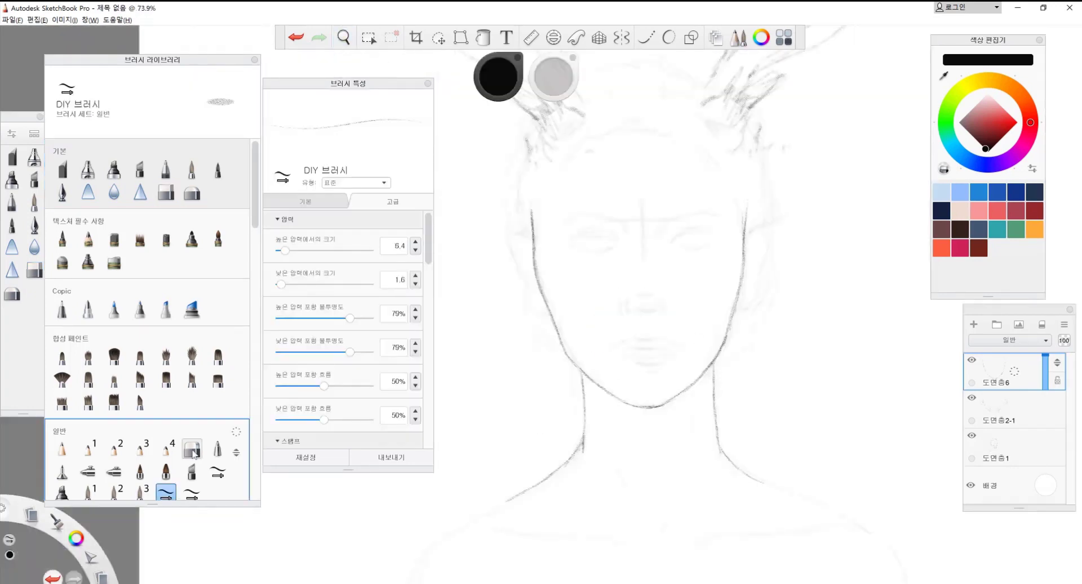
# - Draw both eyebrows, thickening each with a second stroke
pyautogui.moveTo(685, 217); pyautogui.dragTo(727, 219)
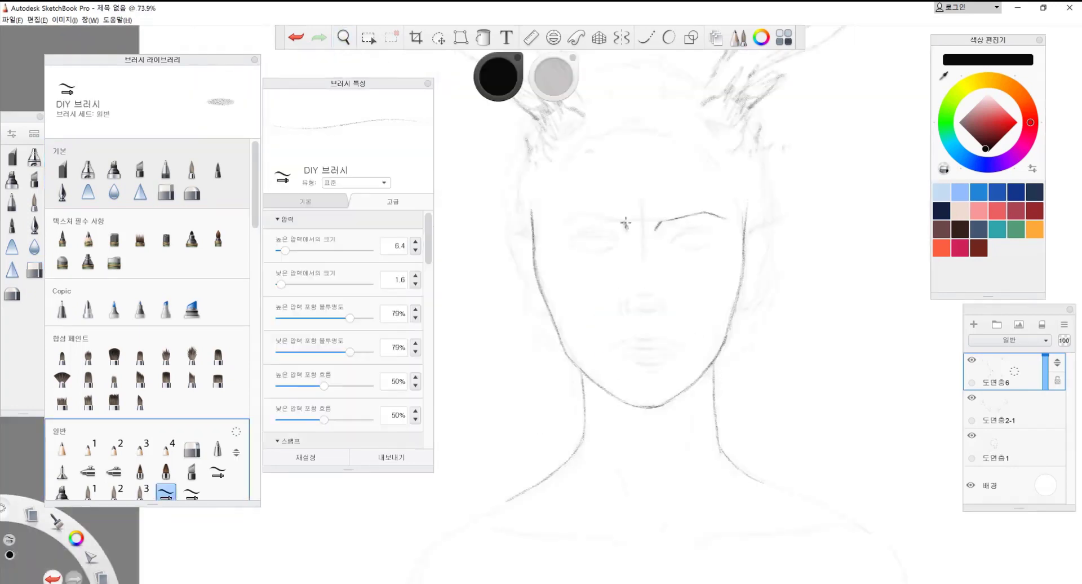
pyautogui.moveTo(627, 227); pyautogui.dragTo(556, 224)
pyautogui.moveTo(670, 227); pyautogui.dragTo(723, 214)
pyautogui.moveTo(558, 223); pyautogui.dragTo(617, 225)
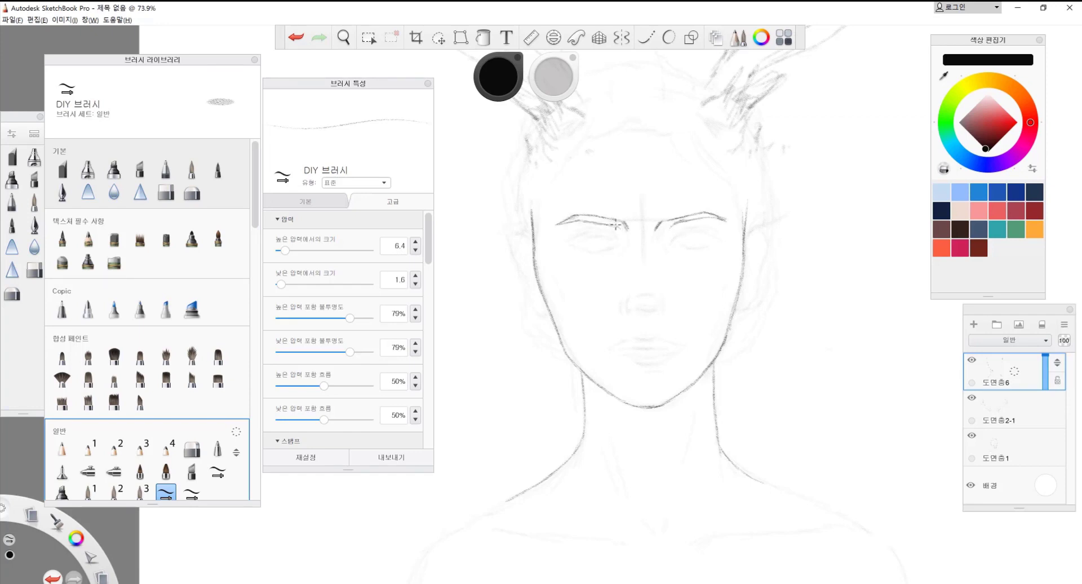
# - Draw the nose with nostrils and tip, the lips, and the right eye's lids and iris
pyautogui.moveTo(663, 306); pyautogui.dragTo(621, 315)
pyautogui.moveTo(662, 298)
pyautogui.mouseDown()
pyautogui.moveTo(667, 316)
pyautogui.moveTo(647, 295)
pyautogui.mouseUp()
pyautogui.moveTo(638, 333); pyautogui.dragTo(653, 329)
pyautogui.moveTo(639, 340); pyautogui.dragTo(671, 342)
pyautogui.moveTo(631, 355); pyautogui.dragTo(662, 363)
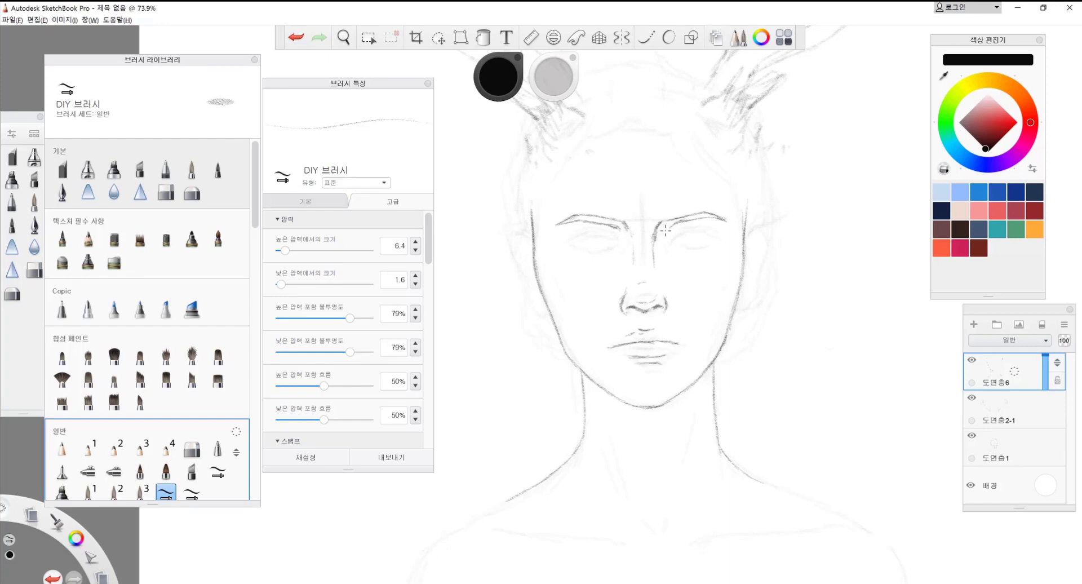
pyautogui.moveTo(671, 233); pyautogui.dragTo(722, 228)
pyautogui.moveTo(676, 239)
pyautogui.mouseDown()
pyautogui.moveTo(720, 238)
pyautogui.moveTo(689, 242)
pyautogui.mouseUp()
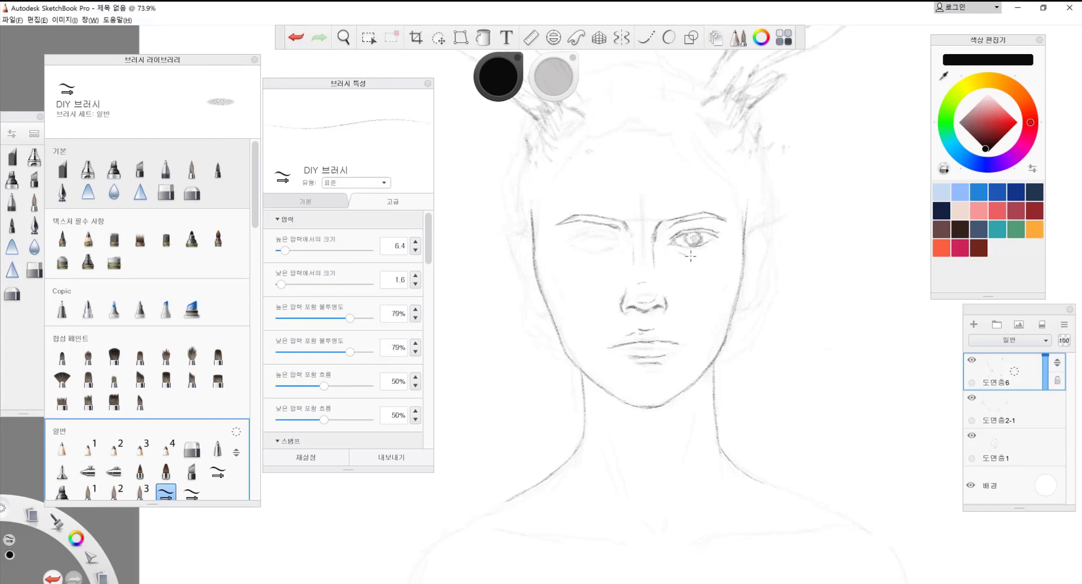
# - Outline the pointed elf ears and turn on mirror symmetry with X
pyautogui.scroll(-3, 654, 344)
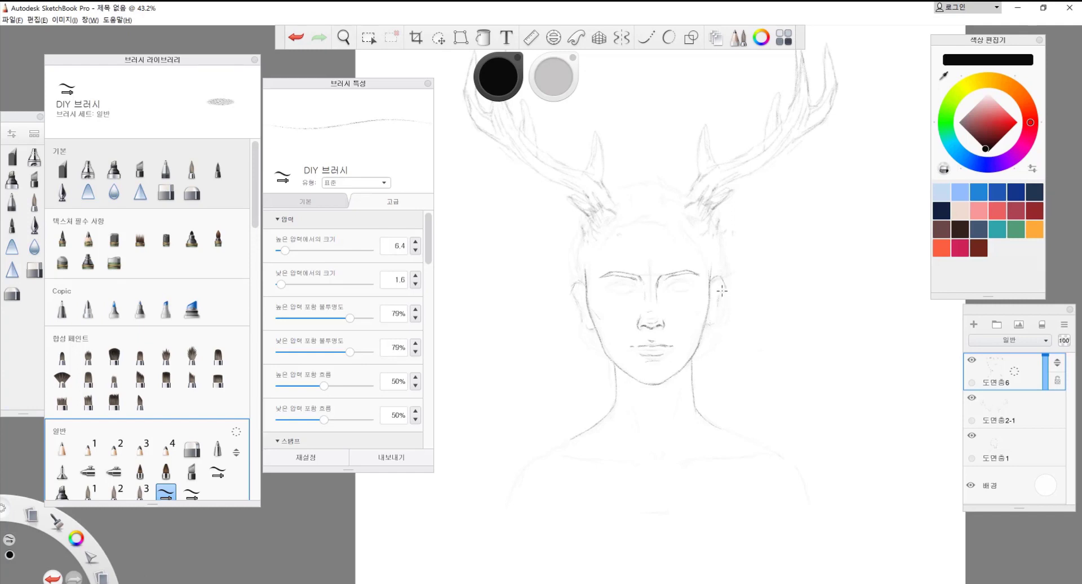
pyautogui.moveTo(731, 274); pyautogui.dragTo(712, 319)
pyautogui.moveTo(564, 280); pyautogui.dragTo(583, 298)
pyautogui.moveTo(727, 276)
pyautogui.mouseDown()
pyautogui.moveTo(712, 304)
pyautogui.moveTo(682, 281)
pyautogui.mouseUp()
pyautogui.press('x')
pyautogui.press('x')
# - Draw hair on the left, top and right of the head, plus both shoulder lines
pyautogui.scroll(-2, 767, 351)
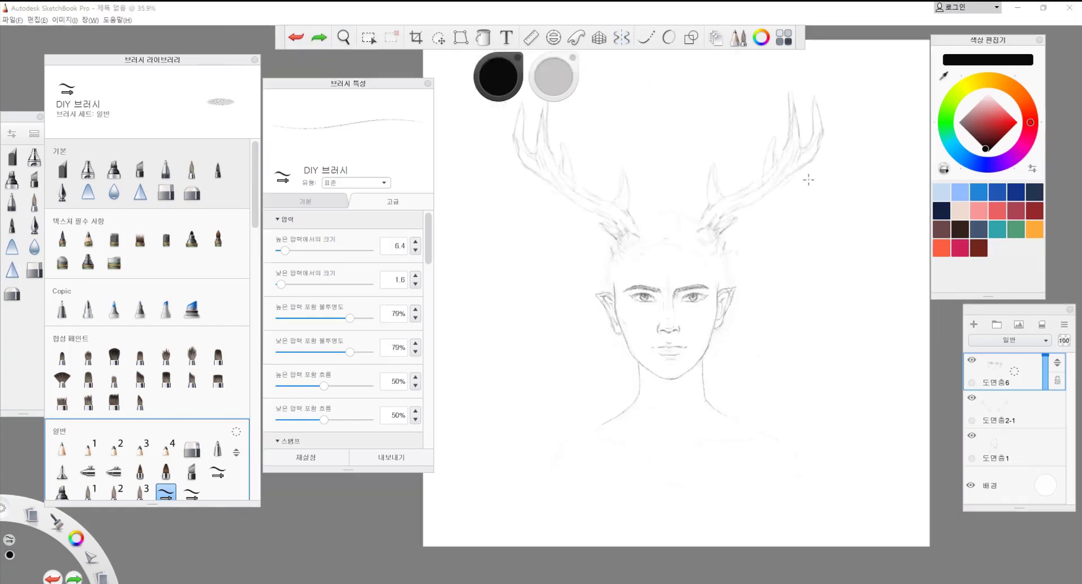
pyautogui.moveTo(607, 251); pyautogui.dragTo(595, 290)
pyautogui.moveTo(739, 249); pyautogui.dragTo(730, 280)
pyautogui.moveTo(606, 232); pyautogui.dragTo(597, 256)
pyautogui.moveTo(652, 206); pyautogui.dragTo(634, 215)
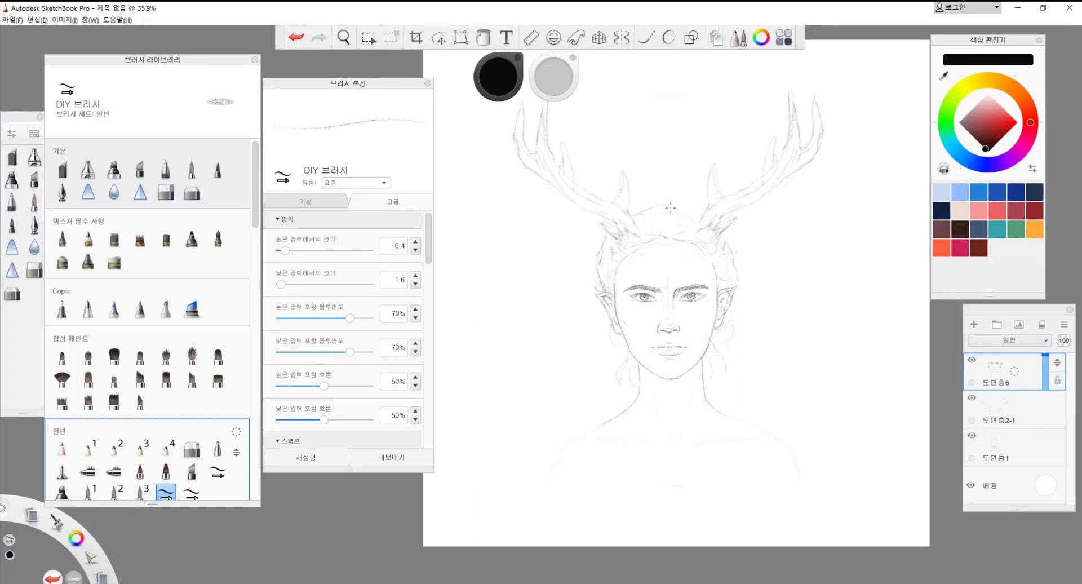
pyautogui.moveTo(699, 203); pyautogui.dragTo(639, 216)
pyautogui.moveTo(725, 231); pyautogui.dragTo(735, 251)
pyautogui.moveTo(606, 426); pyautogui.dragTo(551, 460)
pyautogui.moveTo(741, 418); pyautogui.dragTo(796, 448)
# - Redraw both antlers and their tines darker, then sketch the left side of the torso
pyautogui.press('e')
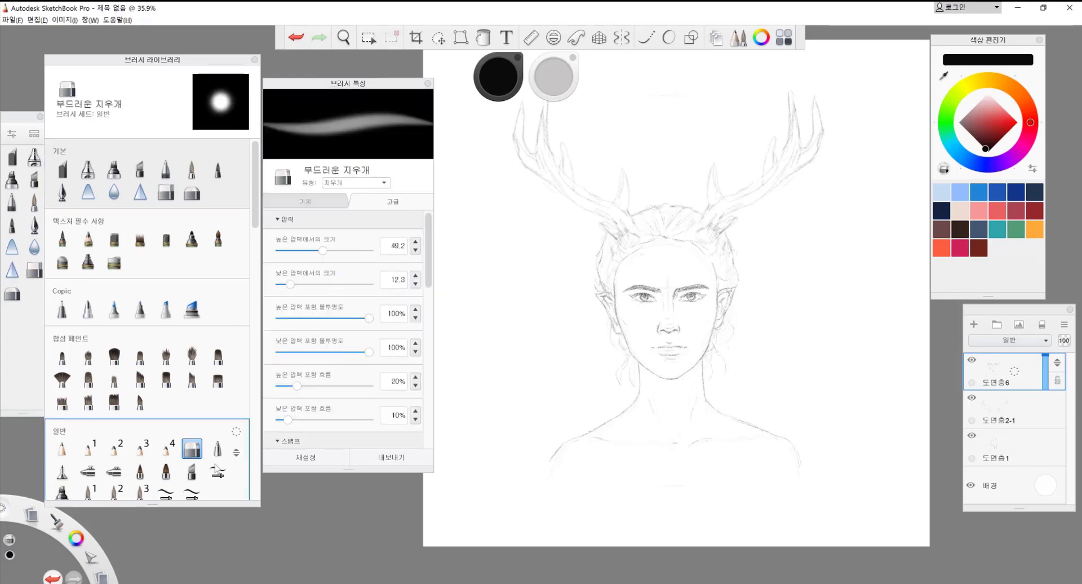
pyautogui.press('e')
pyautogui.moveTo(715, 208); pyautogui.dragTo(794, 101)
pyautogui.moveTo(806, 147); pyautogui.dragTo(820, 102)
pyautogui.moveTo(607, 198)
pyautogui.mouseDown()
pyautogui.moveTo(623, 234)
pyautogui.moveTo(574, 174)
pyautogui.mouseUp()
pyautogui.moveTo(642, 235); pyautogui.dragTo(634, 205)
pyautogui.moveTo(627, 272)
pyautogui.mouseDown()
pyautogui.moveTo(531, 174)
pyautogui.moveTo(535, 151)
pyautogui.mouseUp()
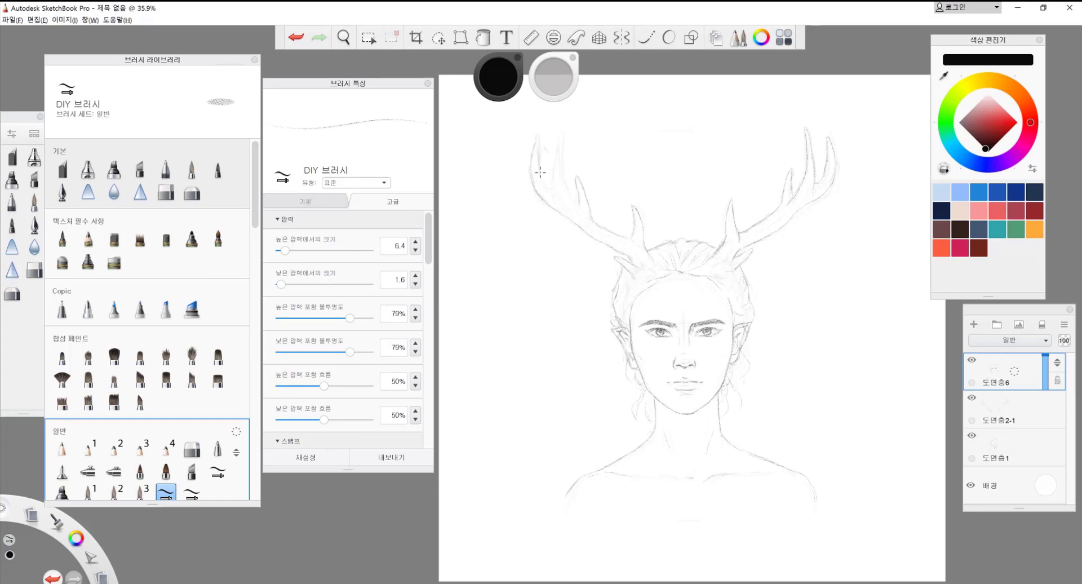
pyautogui.moveTo(558, 191); pyautogui.dragTo(541, 143)
pyautogui.moveTo(563, 161); pyautogui.dragTo(561, 133)
pyautogui.moveTo(563, 496); pyautogui.dragTo(595, 519)
pyautogui.moveTo(632, 537); pyautogui.dragTo(674, 541)
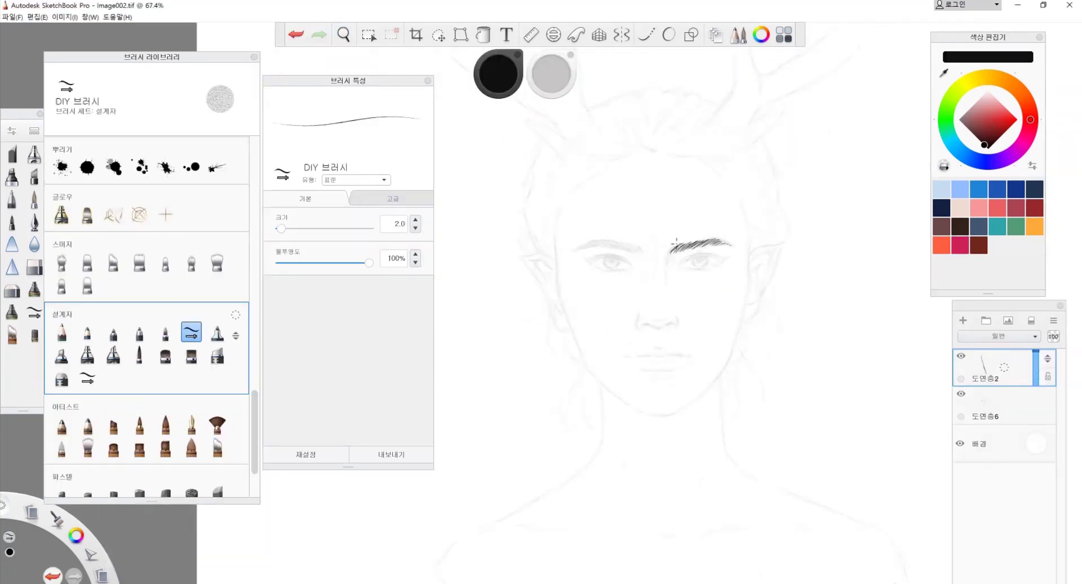
# - Undo the dark eyebrow stroke and redraw the right eyebrow darker with the DIY brush
pyautogui.scroll(-3, 255, 431)
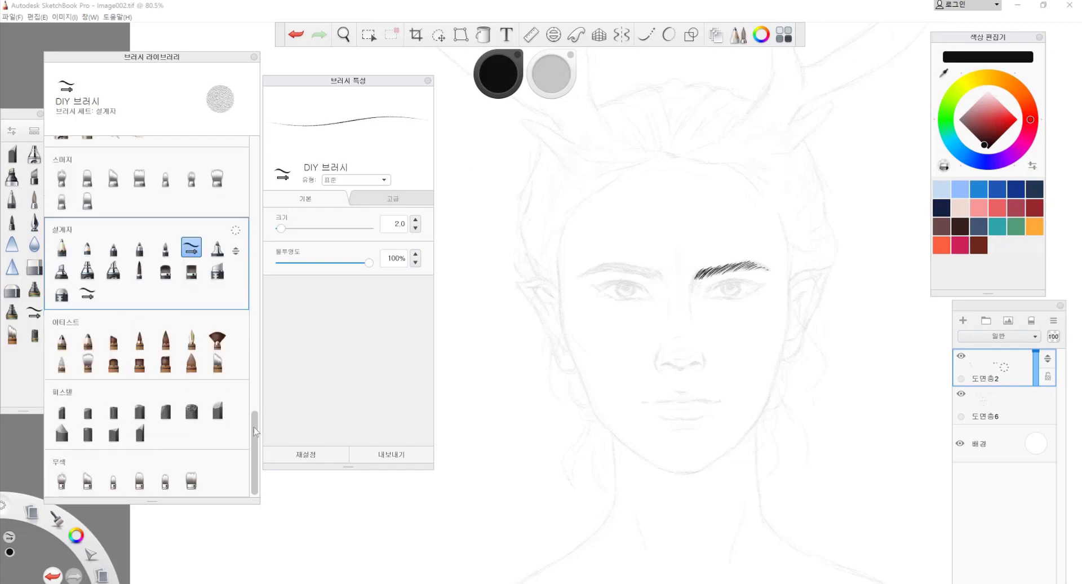
pyautogui.scroll(2, 255, 432)
pyautogui.click(87, 376)
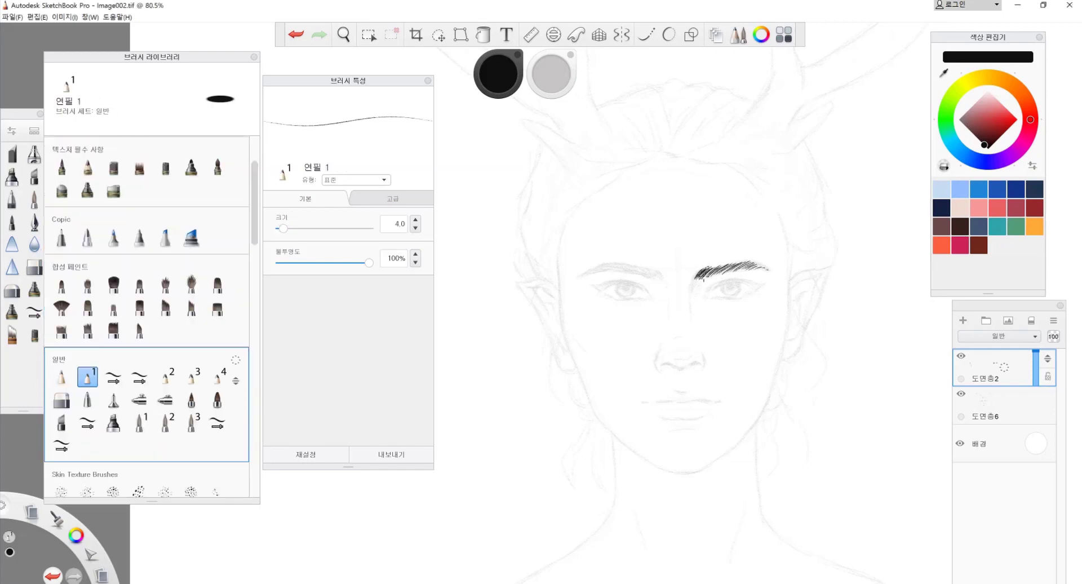
pyautogui.click(113, 377)
pyautogui.hotkey('ctrl', 'z')
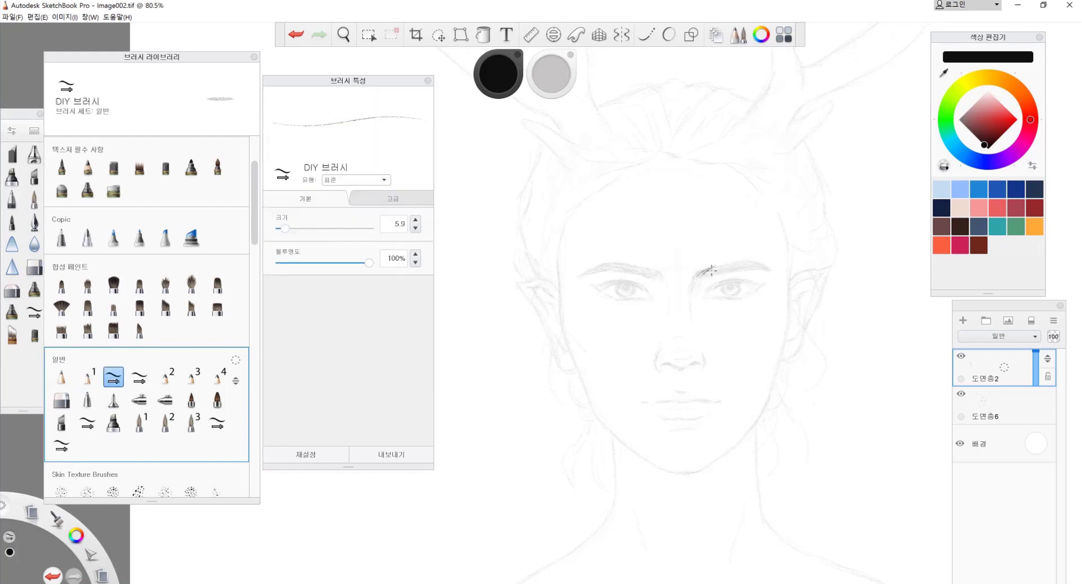
pyautogui.moveTo(724, 262); pyautogui.dragTo(769, 262)
pyautogui.click(220, 424)
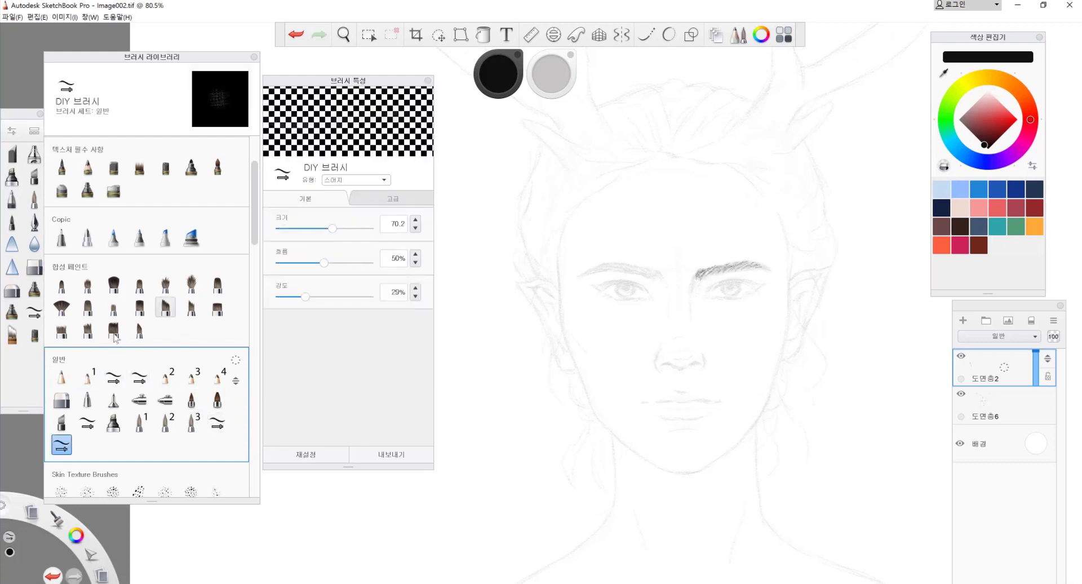
pyautogui.click(87, 468)
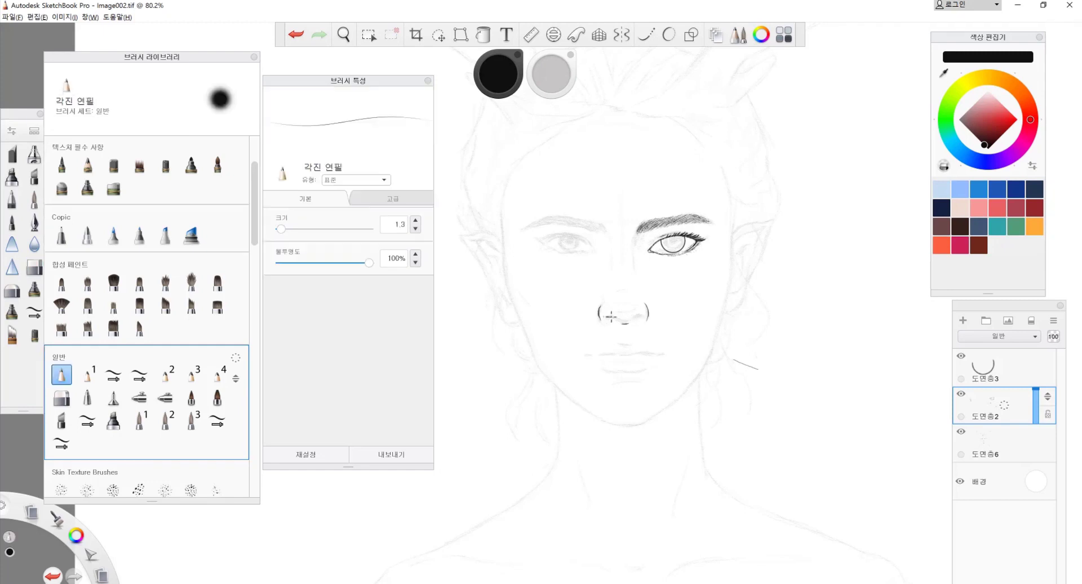
# - Erase stray sketch lines and draw the inner line of the pointed ear
pyautogui.click(34, 267)
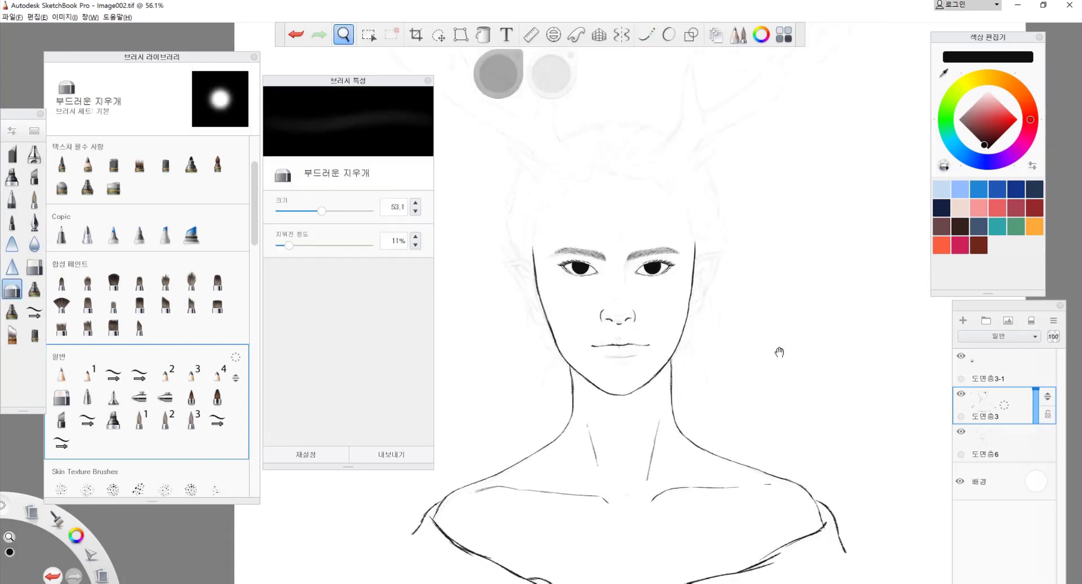
pyautogui.moveTo(723, 253); pyautogui.dragTo(699, 304)
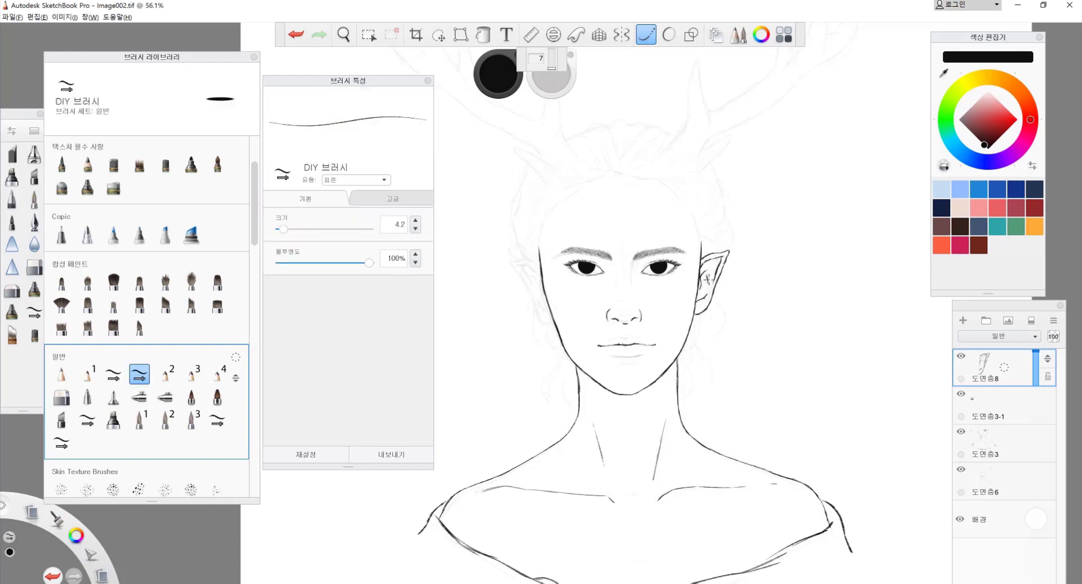
# - Add inner-ear detail, then on a new layer draw hair strands around the head
pyautogui.moveTo(715, 261); pyautogui.dragTo(698, 299)
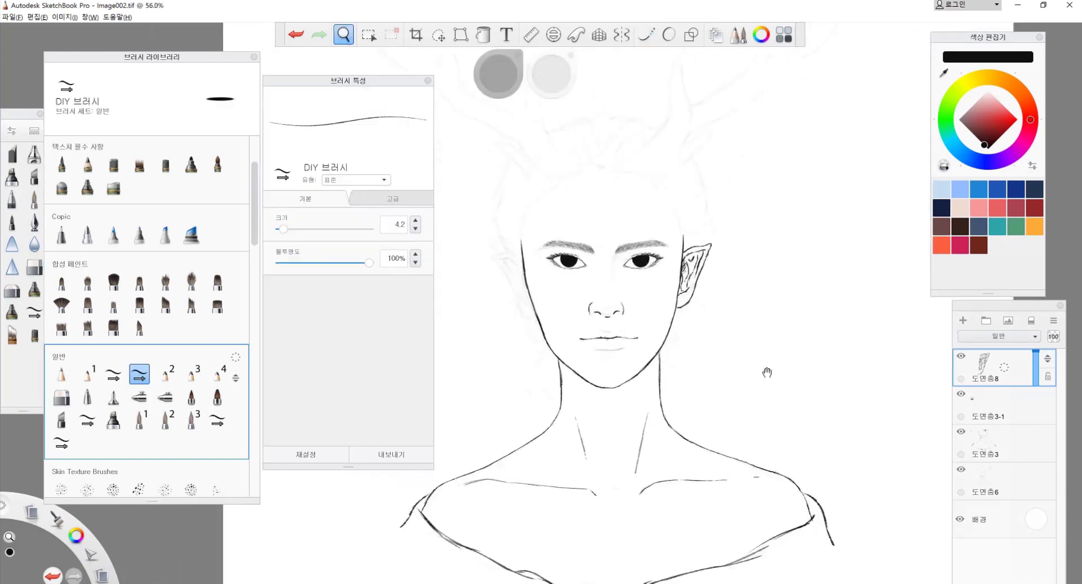
pyautogui.click(962, 320)
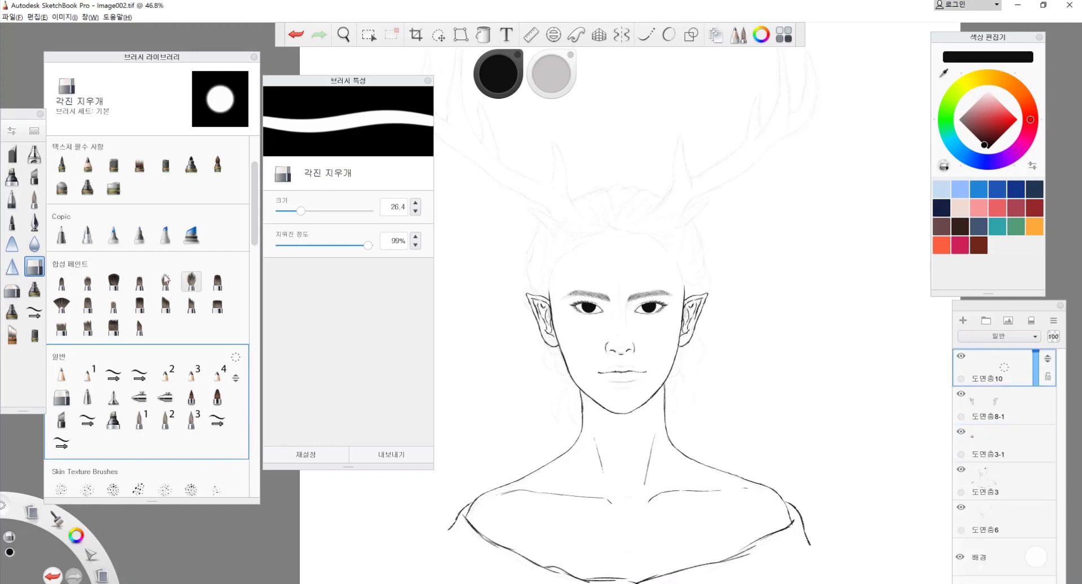
pyautogui.click(139, 374)
pyautogui.moveTo(581, 242); pyautogui.dragTo(620, 214)
pyautogui.moveTo(544, 290); pyautogui.dragTo(563, 248)
pyautogui.moveTo(690, 290); pyautogui.dragTo(654, 223)
pyautogui.moveTo(529, 295); pyautogui.dragTo(565, 272)
# - Draw the outer hair contour and strands along the top and right side
pyautogui.moveTo(571, 202)
pyautogui.mouseDown()
pyautogui.moveTo(668, 193)
pyautogui.moveTo(629, 183)
pyautogui.mouseUp()
pyautogui.moveTo(587, 222); pyautogui.dragTo(559, 249)
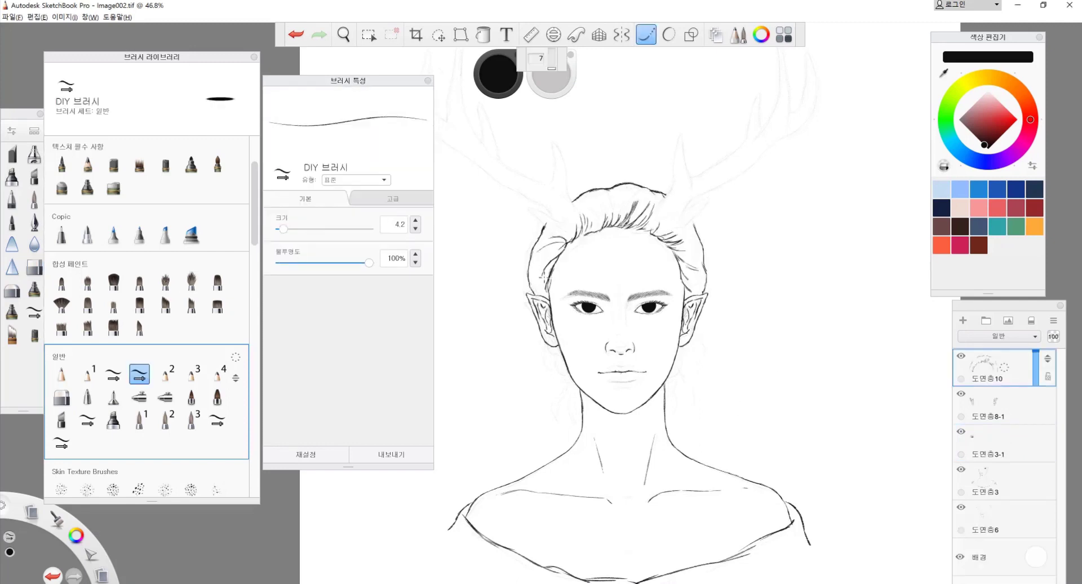
pyautogui.scroll(-2, 809, 367)
pyautogui.moveTo(634, 235); pyautogui.dragTo(649, 256)
pyautogui.moveTo(659, 231); pyautogui.dragTo(713, 285)
pyautogui.moveTo(698, 292); pyautogui.dragTo(708, 299)
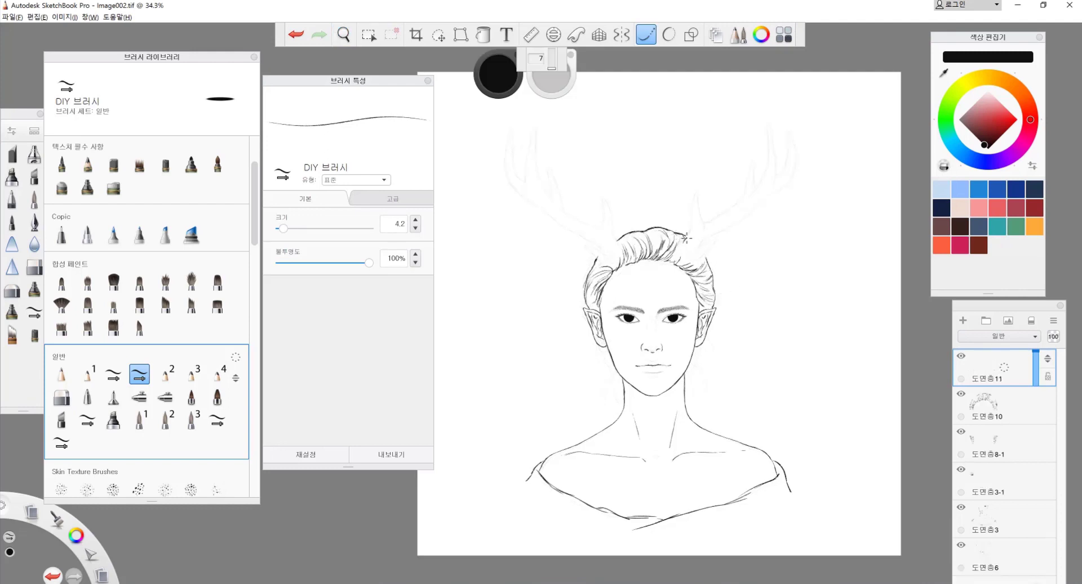
pyautogui.moveTo(679, 249); pyautogui.dragTo(706, 191)
# - Ink the right antler's lower beam, tall upper tine, second tine and small branch near the hair
pyautogui.scroll(2, 704, 194)
pyautogui.moveTo(661, 275); pyautogui.dragTo(775, 188)
pyautogui.moveTo(744, 181); pyautogui.dragTo(773, 135)
pyautogui.moveTo(664, 282); pyautogui.dragTo(691, 255)
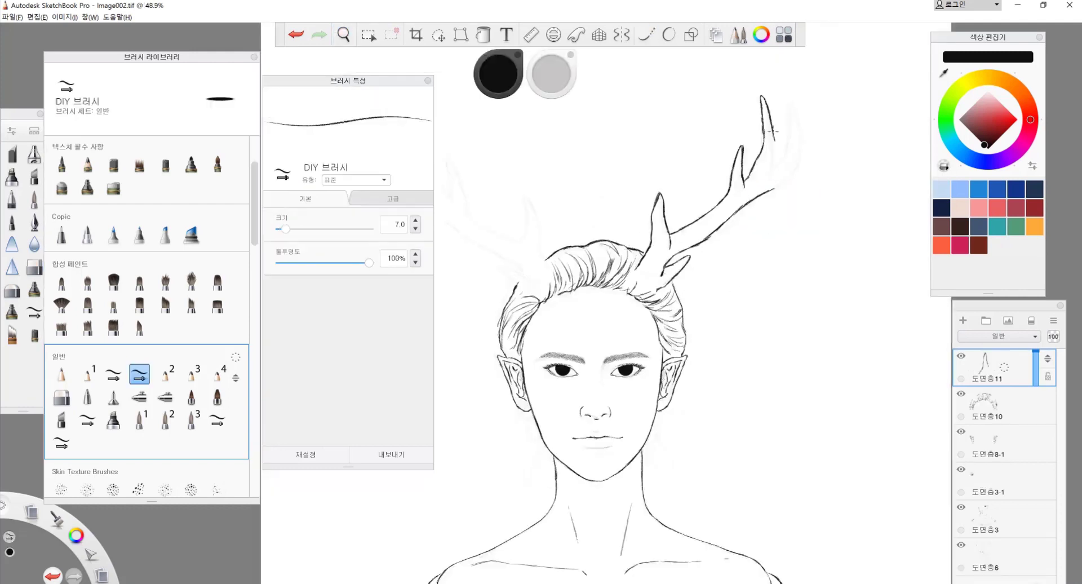
pyautogui.moveTo(772, 132); pyautogui.dragTo(774, 147)
pyautogui.moveTo(773, 189); pyautogui.dragTo(795, 102)
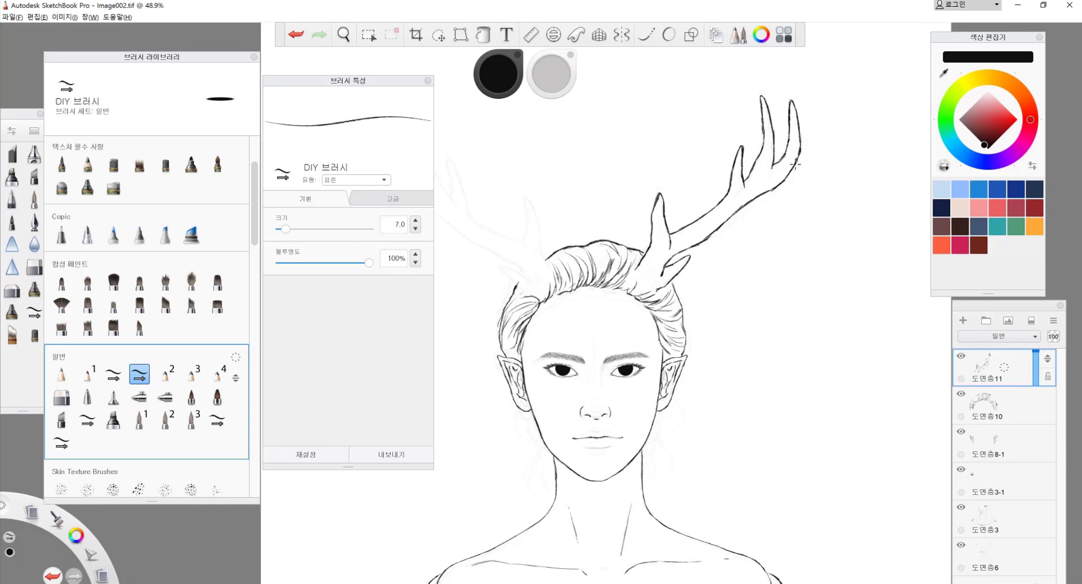
pyautogui.press('e')
pyautogui.scroll(-2, 825, 309)
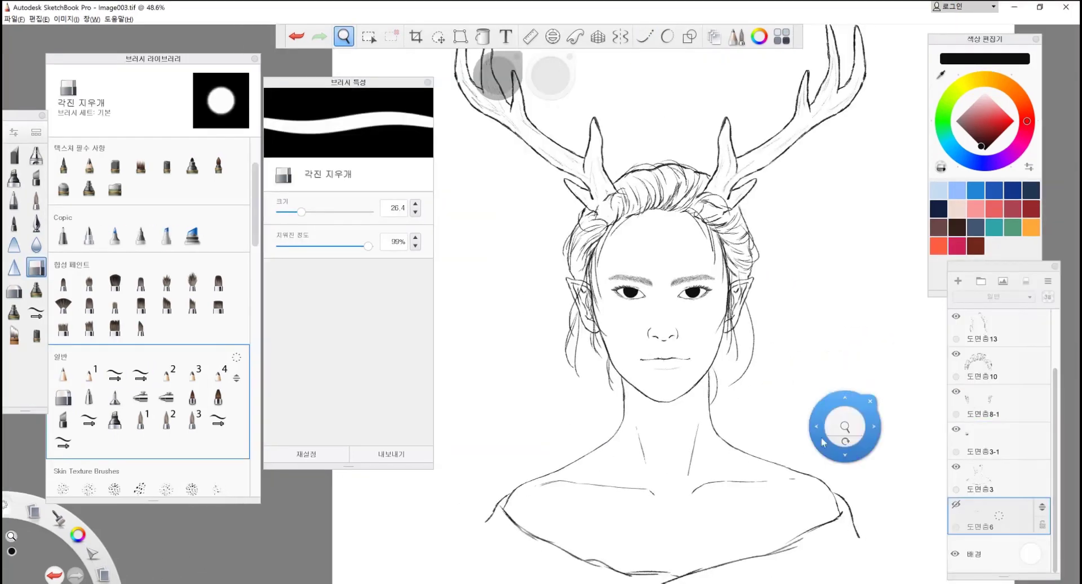
# - With a broad brush, paint pale skin colour over the right jawline, left neck-shoulder, collarbone and neck lines
pyautogui.click(1018, 484)
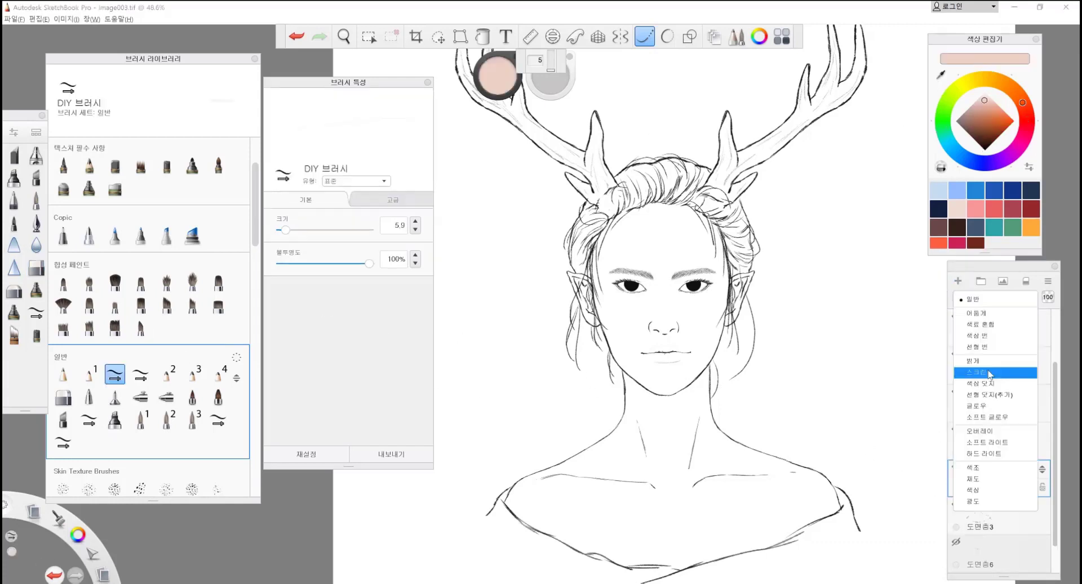
pyautogui.press(']')
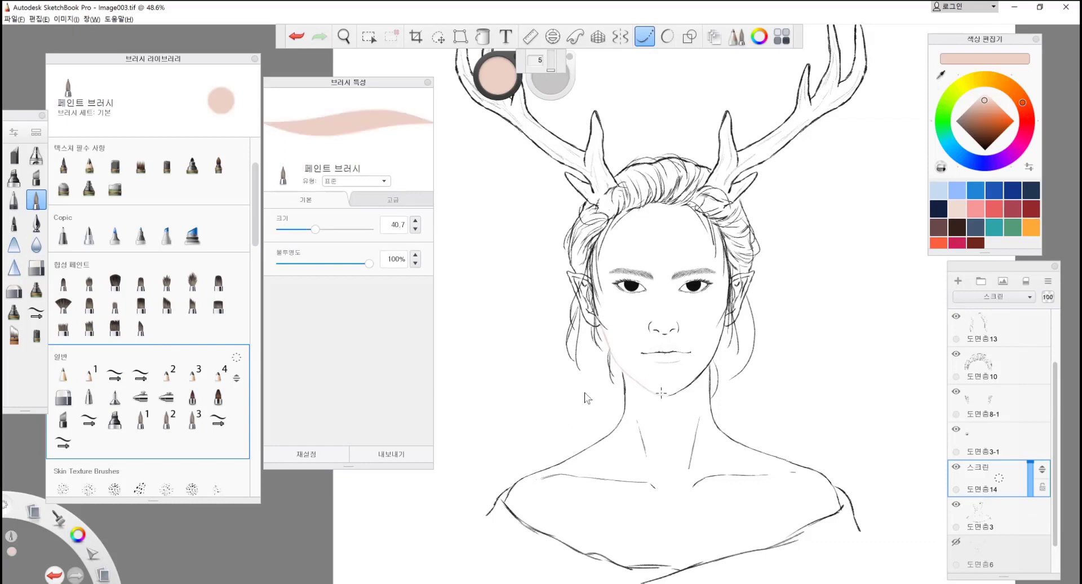
pyautogui.moveTo(673, 391); pyautogui.dragTo(723, 286)
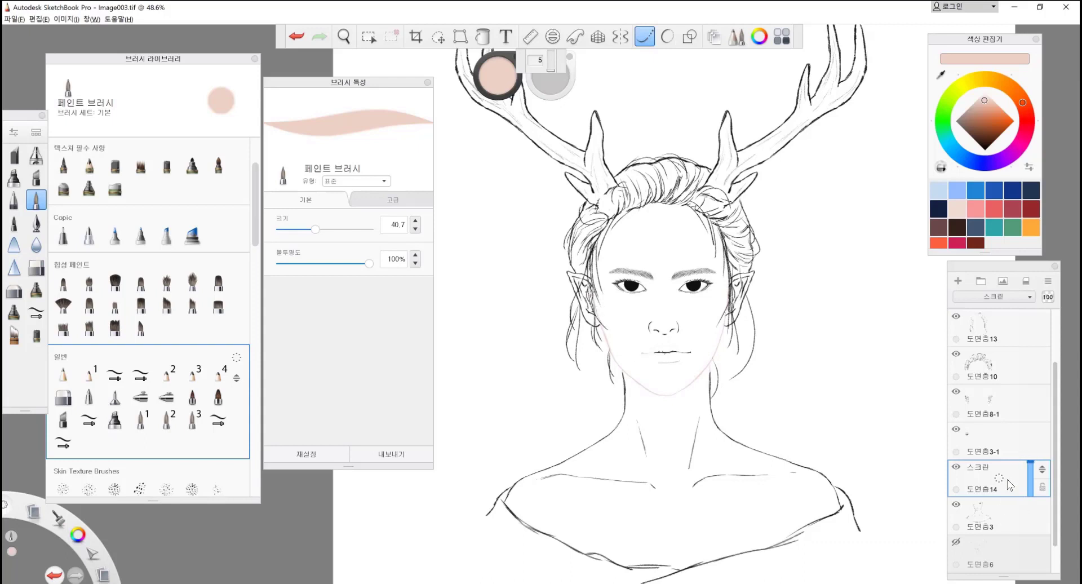
pyautogui.moveTo(620, 413); pyautogui.dragTo(565, 465)
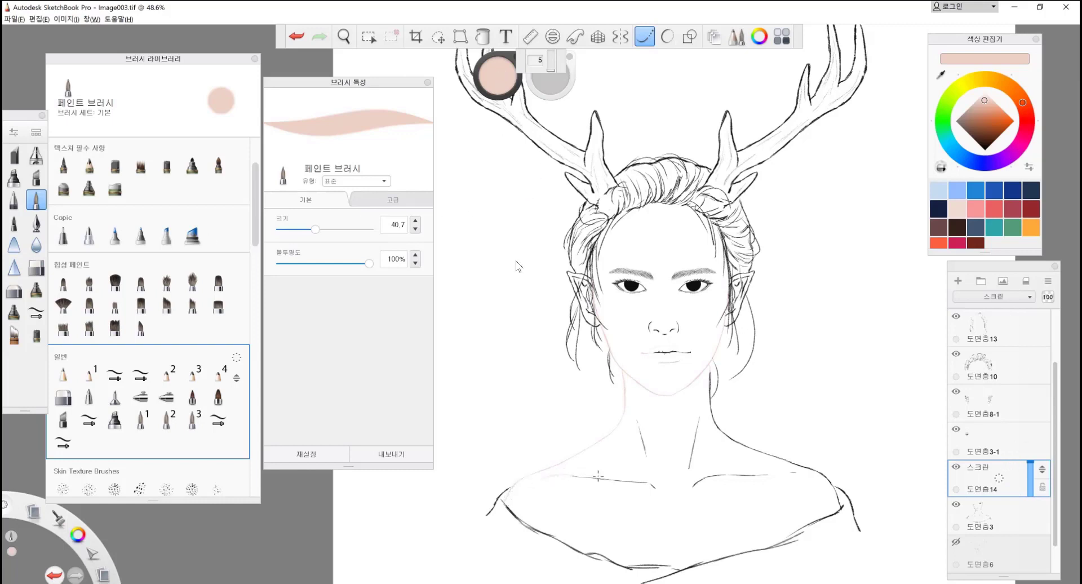
pyautogui.moveTo(572, 476)
pyautogui.mouseDown()
pyautogui.moveTo(654, 486)
pyautogui.moveTo(639, 438)
pyautogui.mouseUp()
pyautogui.moveTo(699, 418); pyautogui.dragTo(688, 469)
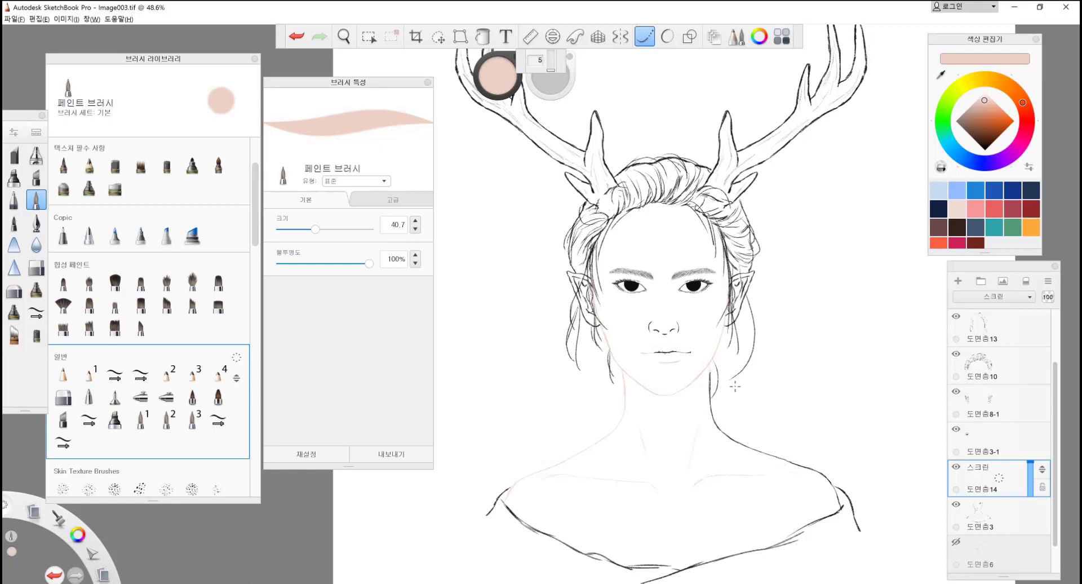
# - Try softening the left ear on an extra layer, undo it, and shrink the brush
pyautogui.click(1001, 405)
pyautogui.hotkey('ctrl', 'l')
pyautogui.moveTo(578, 292); pyautogui.dragTo(590, 243)
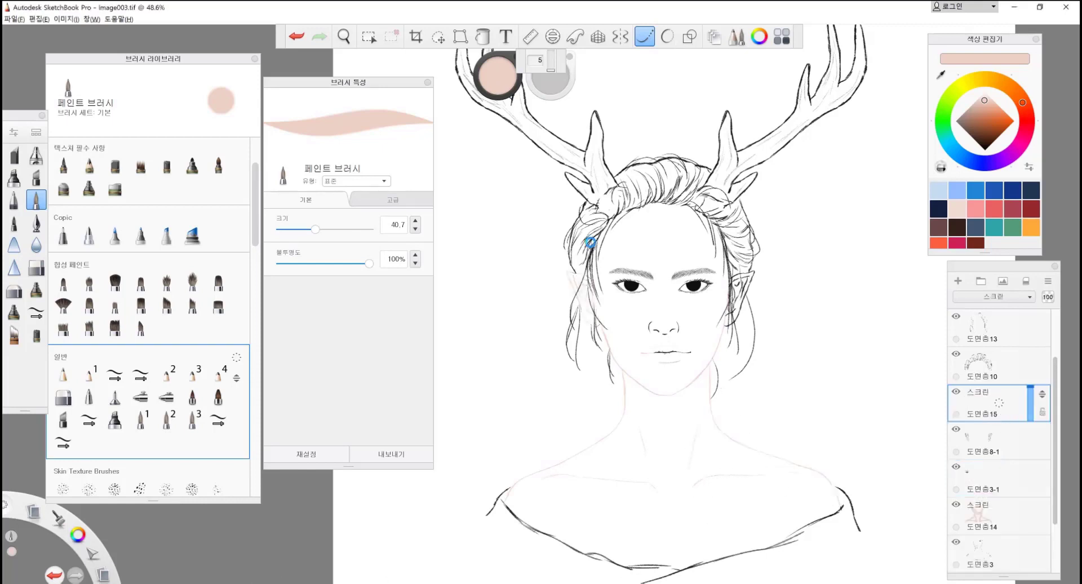
pyautogui.hotkey('ctrl', 'z')
pyautogui.hotkey('ctrl', 'z')
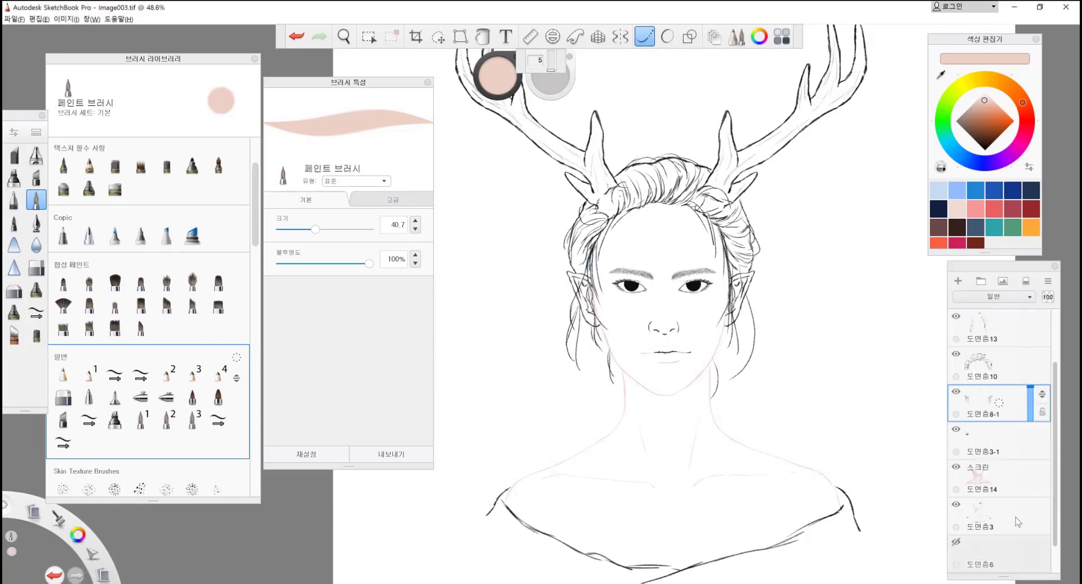
pyautogui.hotkey('ctrl', 'z')
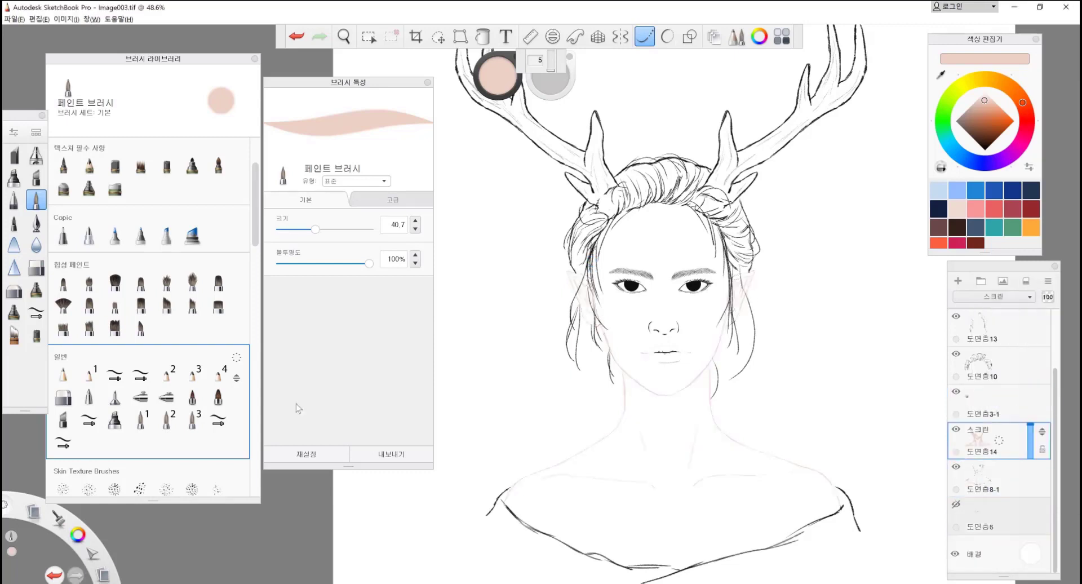
pyautogui.scroll(3, 667, 297)
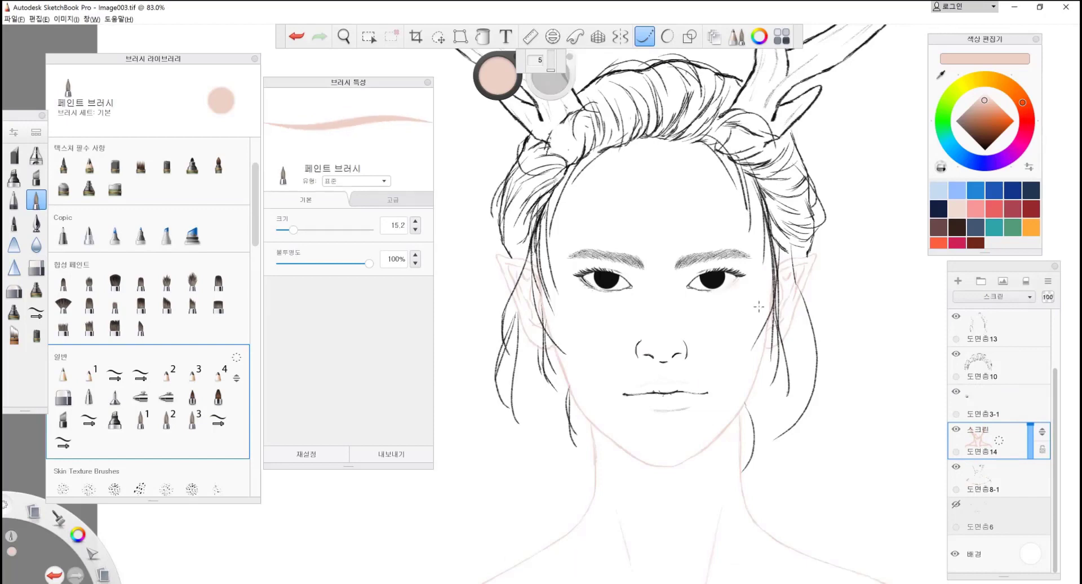
pyautogui.moveTo(759, 306); pyautogui.dragTo(709, 279)
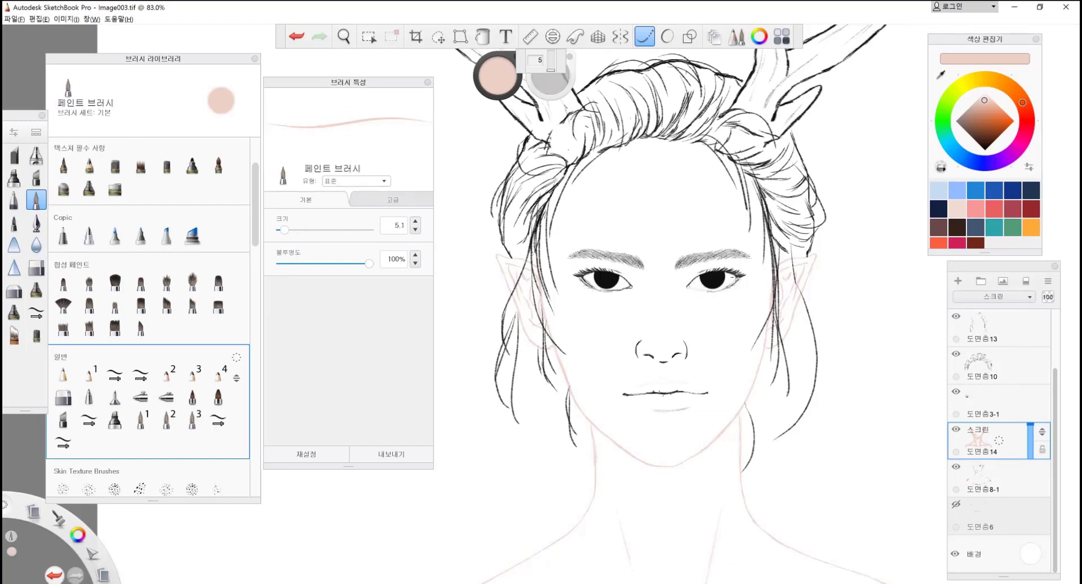
pyautogui.press('e')
pyautogui.press('e')
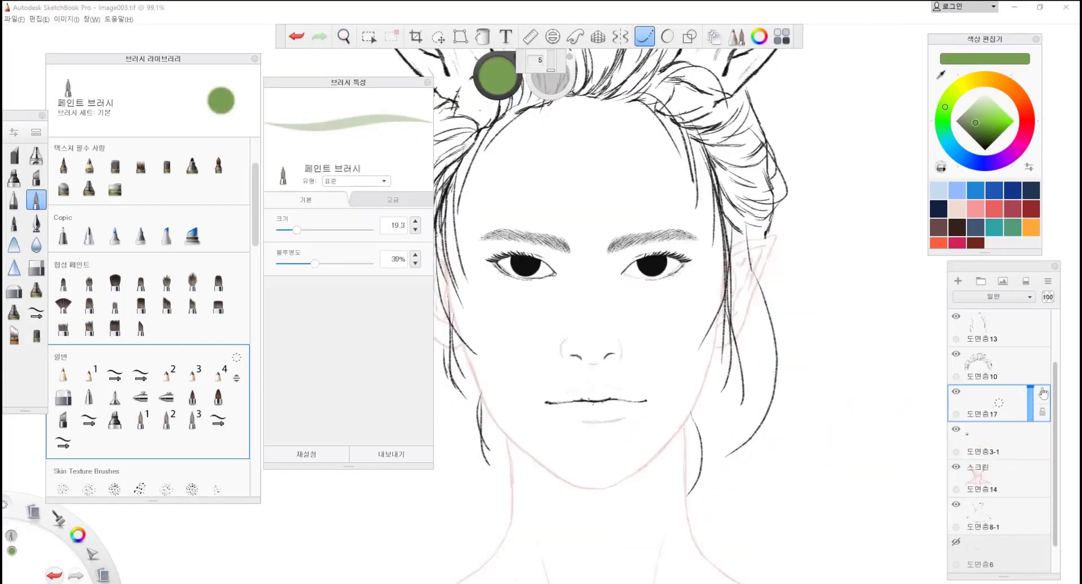
# - Paint the right iris green with a smaller brush, then soften it with the Blur brush
pyautogui.moveTo(665, 263); pyautogui.dragTo(651, 269)
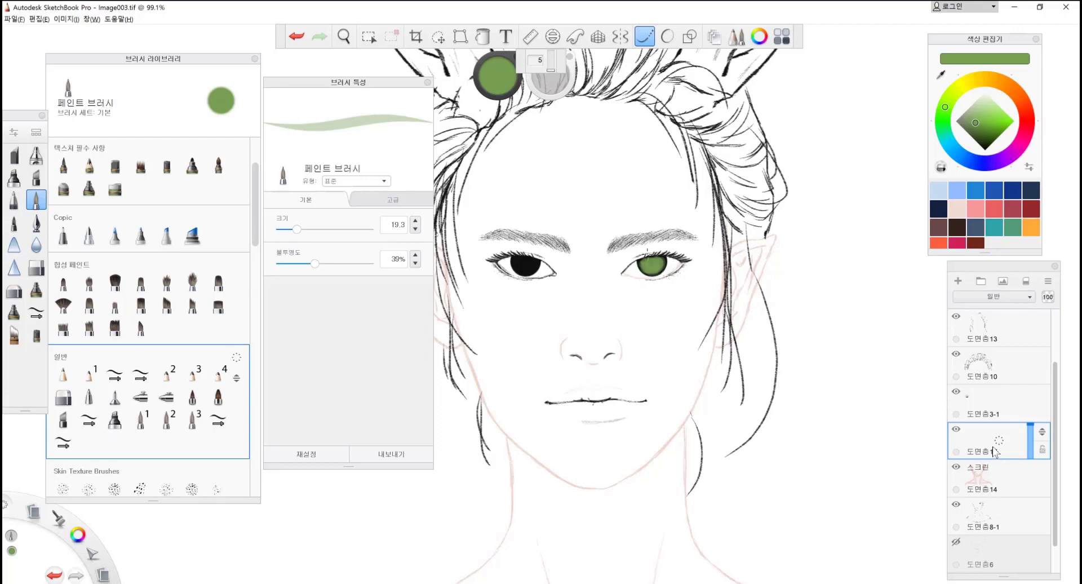
pyautogui.moveTo(653, 267); pyautogui.dragTo(580, 265)
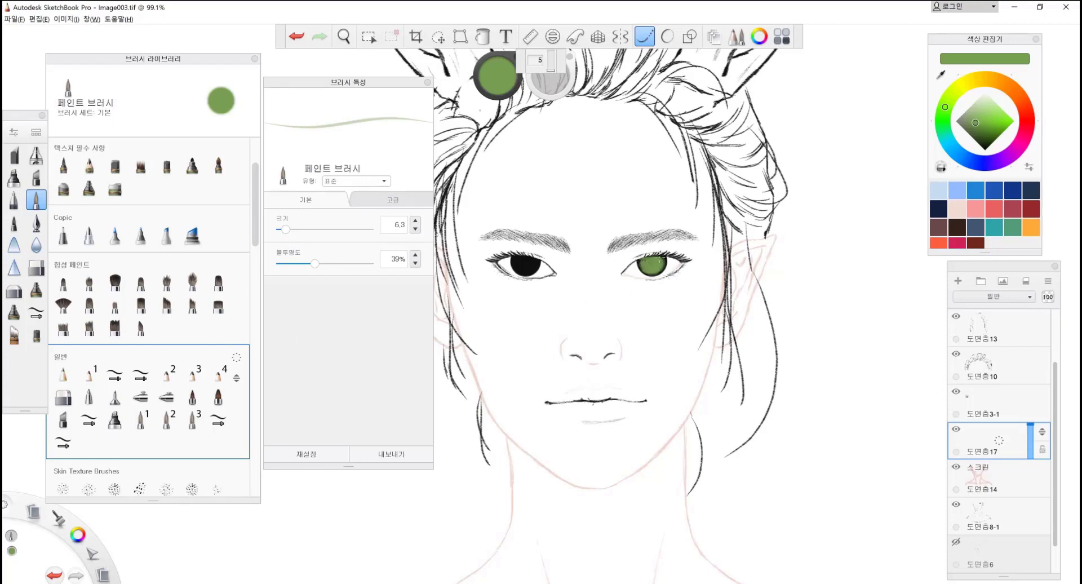
pyautogui.click(35, 246)
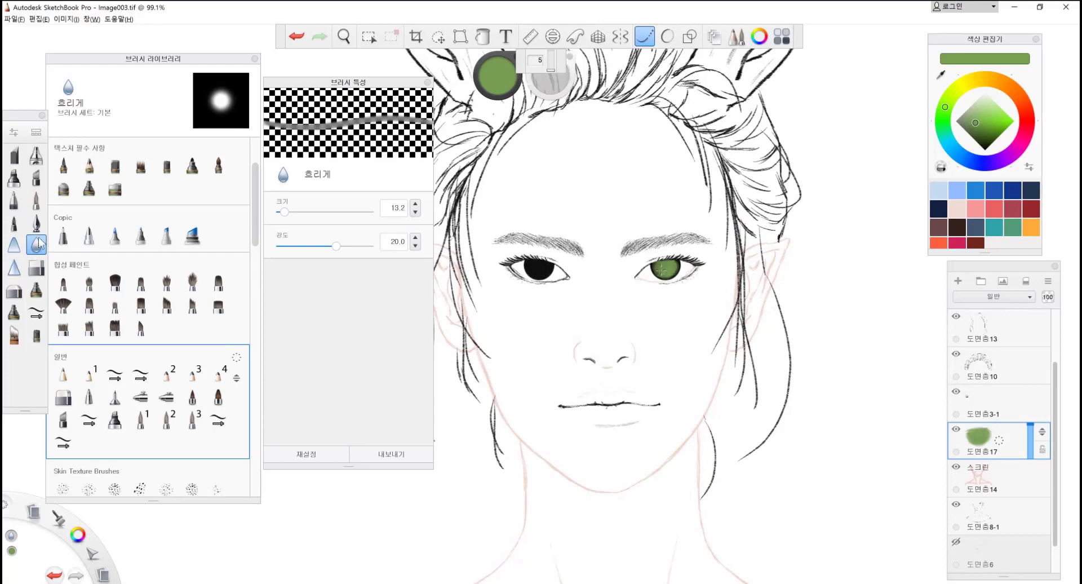
pyautogui.moveTo(678, 263)
pyautogui.mouseDown()
pyautogui.moveTo(661, 285)
pyautogui.moveTo(682, 271)
pyautogui.mouseUp()
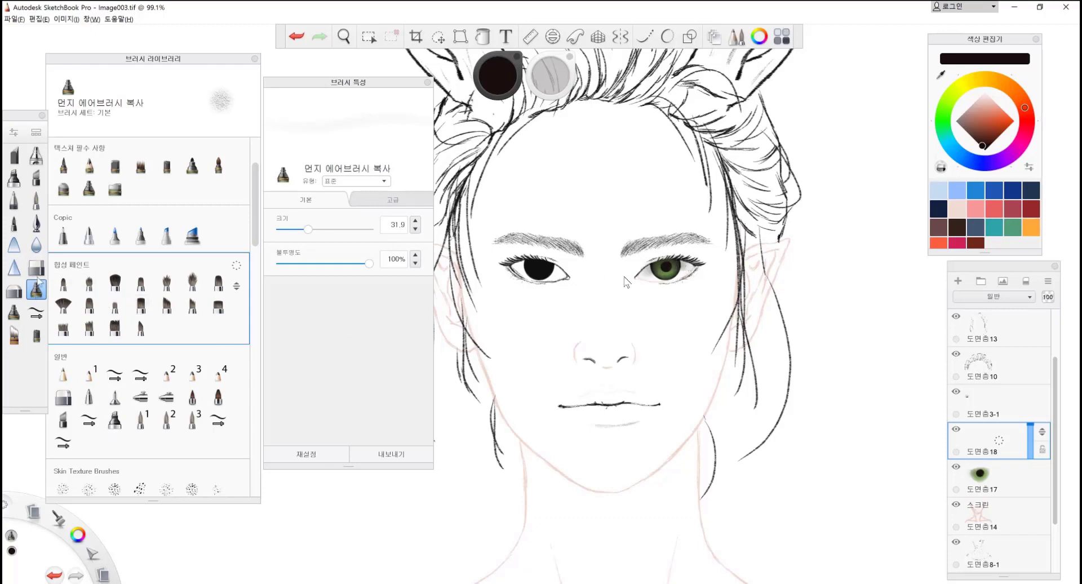
# - Blur the green iris further, sample dark brown from the eye and try the DIY brush
pyautogui.click(36, 244)
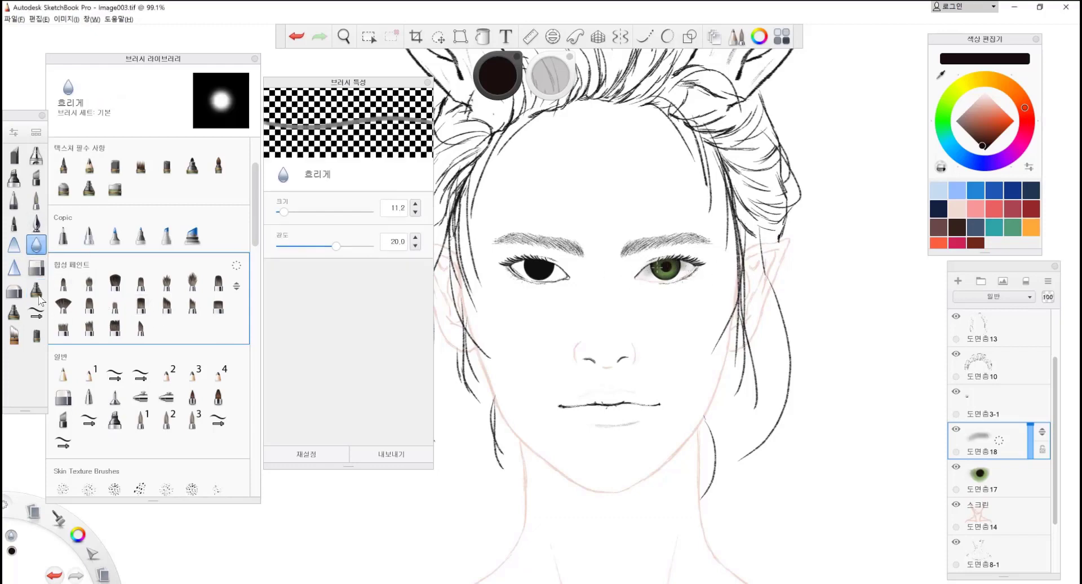
pyautogui.moveTo(647, 273); pyautogui.dragTo(689, 274)
pyautogui.keyDown('alt'); pyautogui.click(666, 266); pyautogui.keyUp('alt')
pyautogui.click(36, 312)
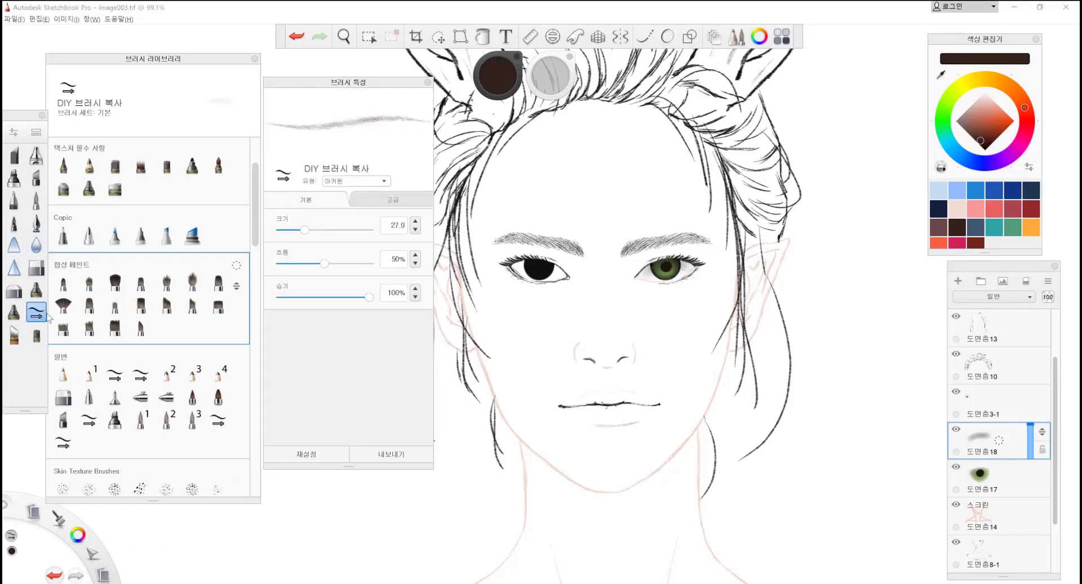
pyautogui.click(140, 373)
pyautogui.scroll(-1, 146, 338)
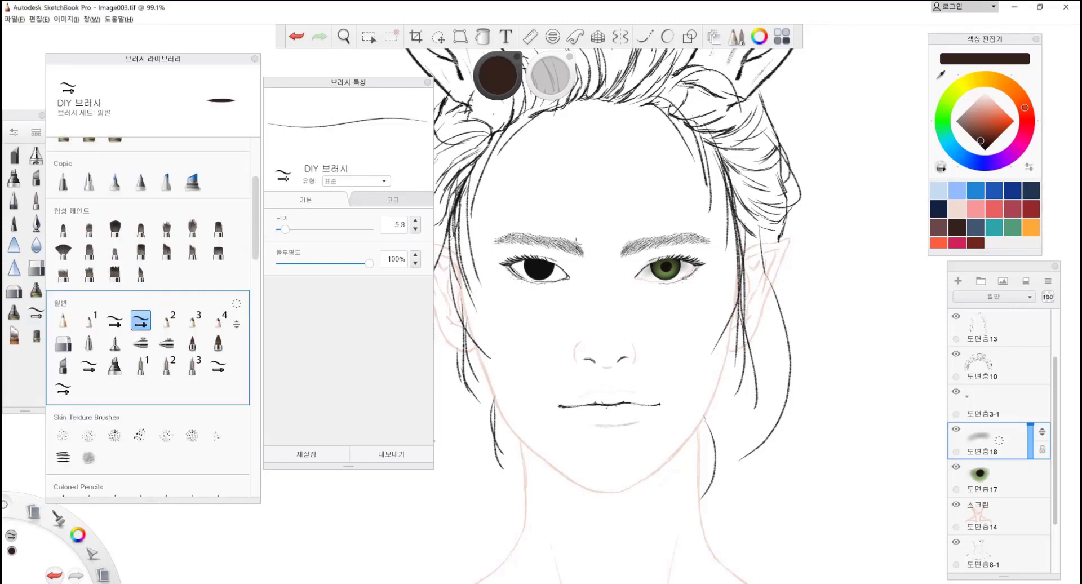
pyautogui.moveTo(649, 251); pyautogui.dragTo(658, 254)
pyautogui.hotkey('ctrl', 'z')
# - Add a screen-blended layer over the eye for a bright green iris glow, using the soft eraser
pyautogui.click(218, 319)
pyautogui.keyDown('alt'); pyautogui.click(666, 262); pyautogui.keyUp('alt')
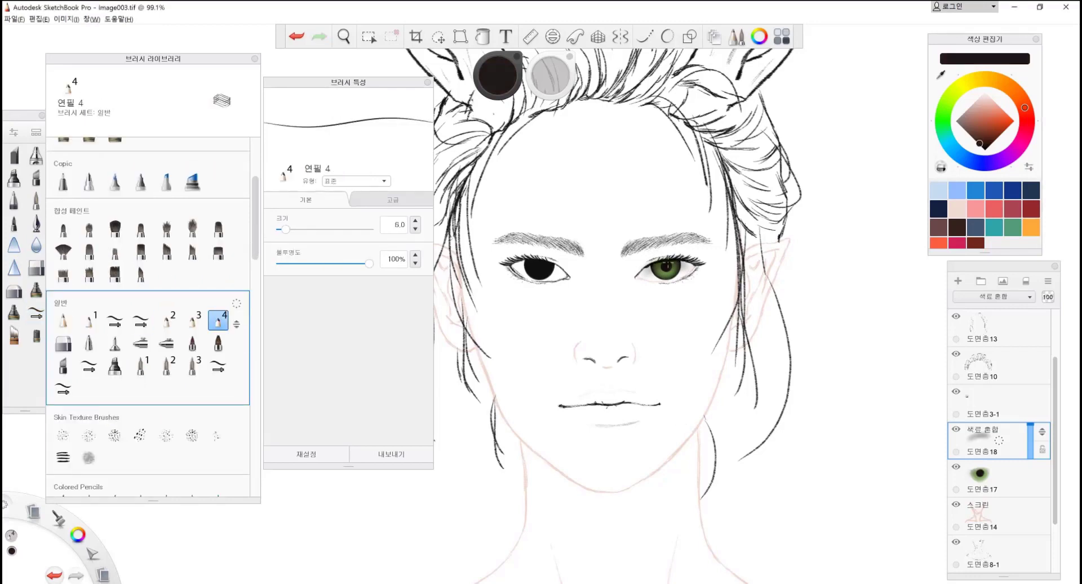
pyautogui.press('e')
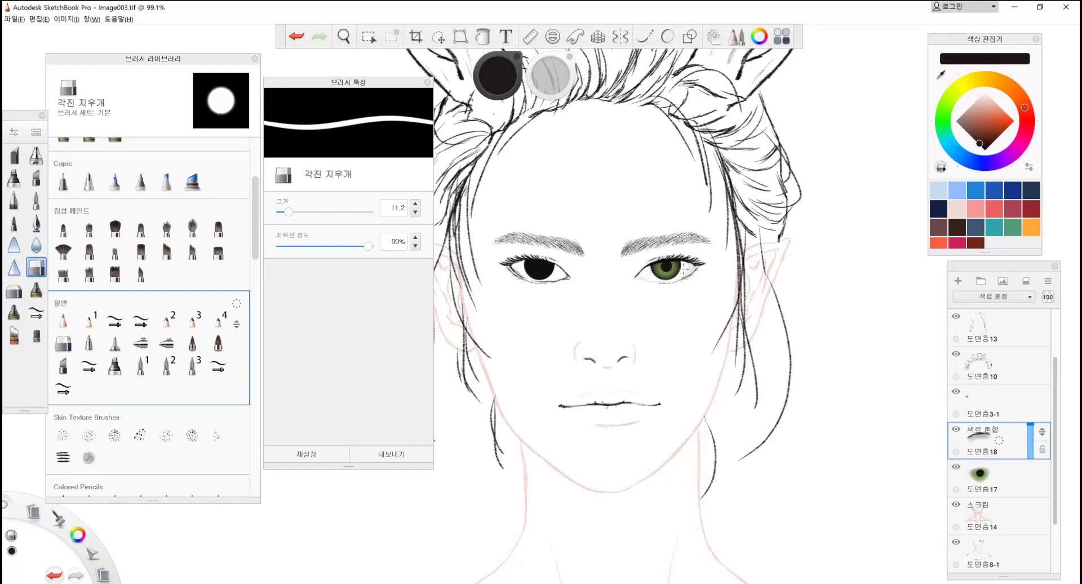
pyautogui.hotkey('ctrl', 'l')
pyautogui.press('e')
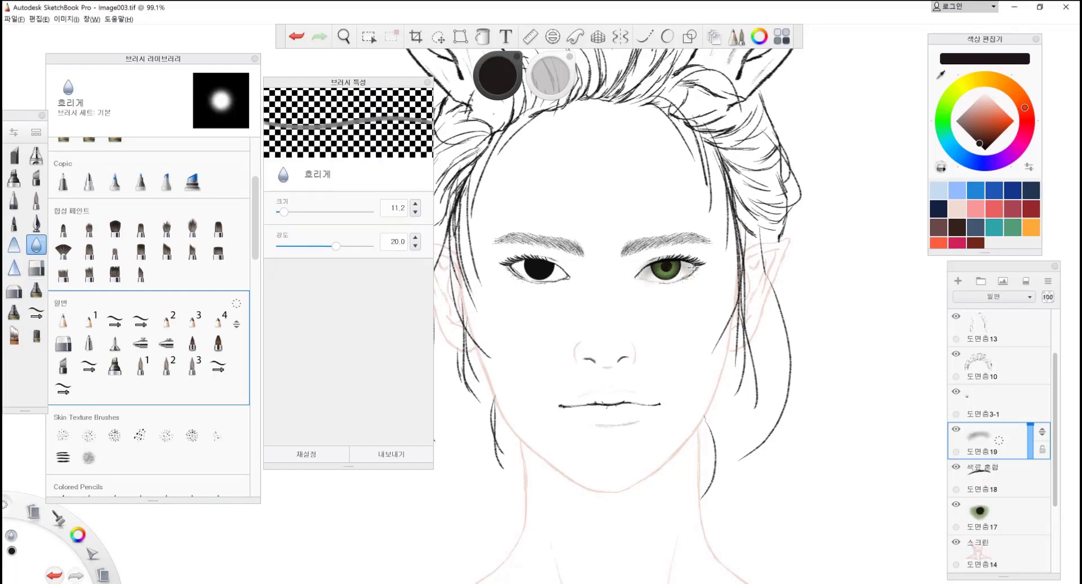
pyautogui.press('e')
pyautogui.hotkey('ctrl', 'l')
pyautogui.press('e')
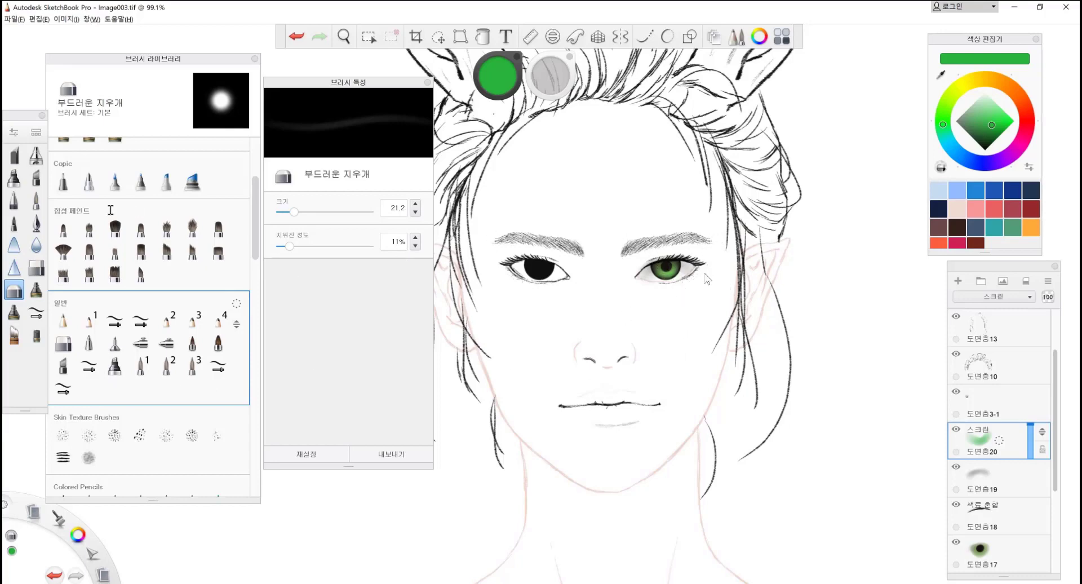
# - Pick the DIY brush with mid green, add a Screen layer for iris highlights, and set blur strength near 9
pyautogui.click(36, 201)
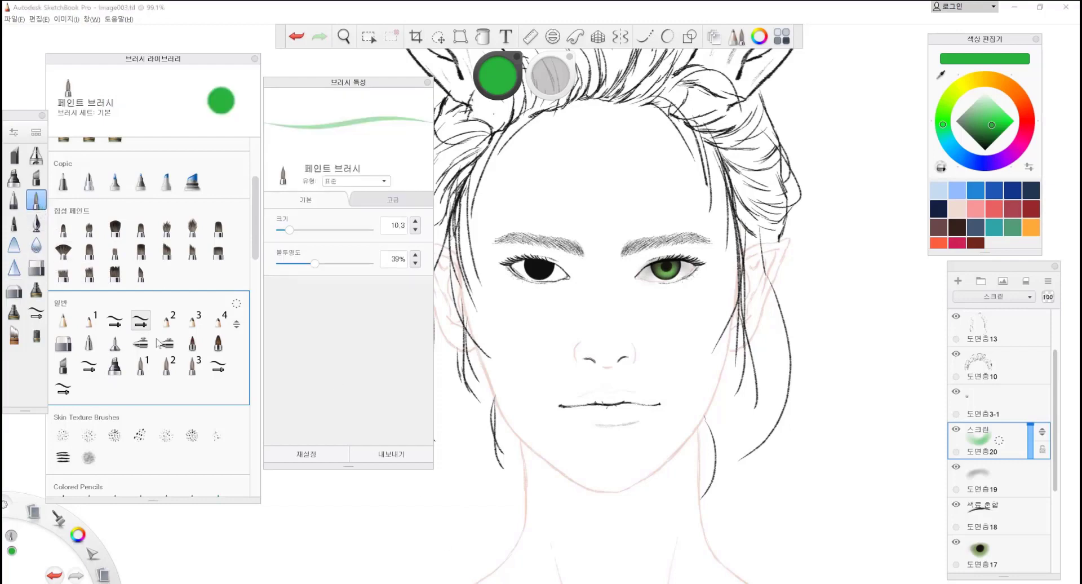
pyautogui.click(141, 323)
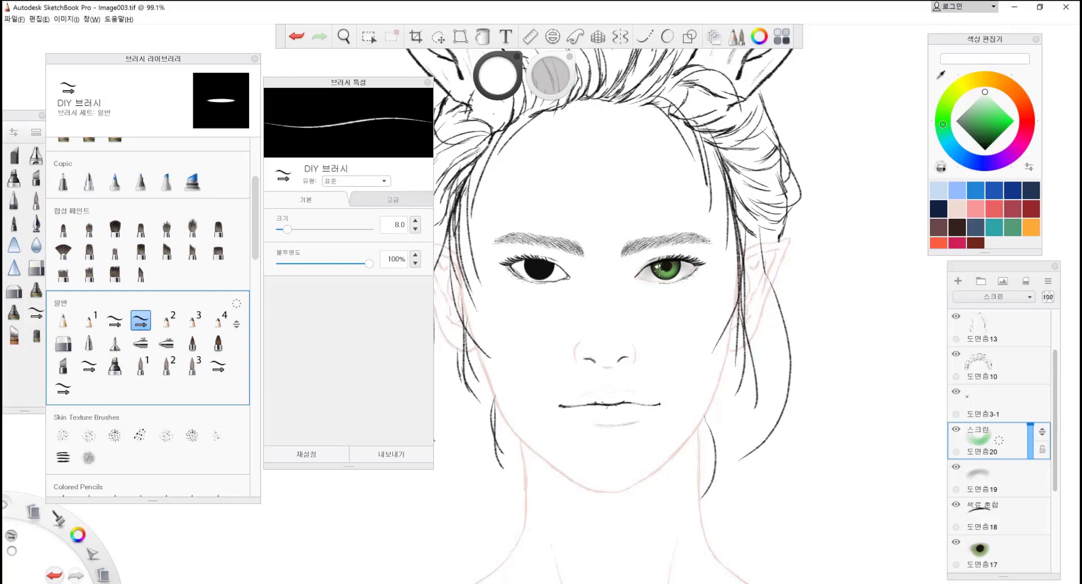
pyautogui.click(957, 281)
pyautogui.click(985, 116)
pyautogui.click(993, 296)
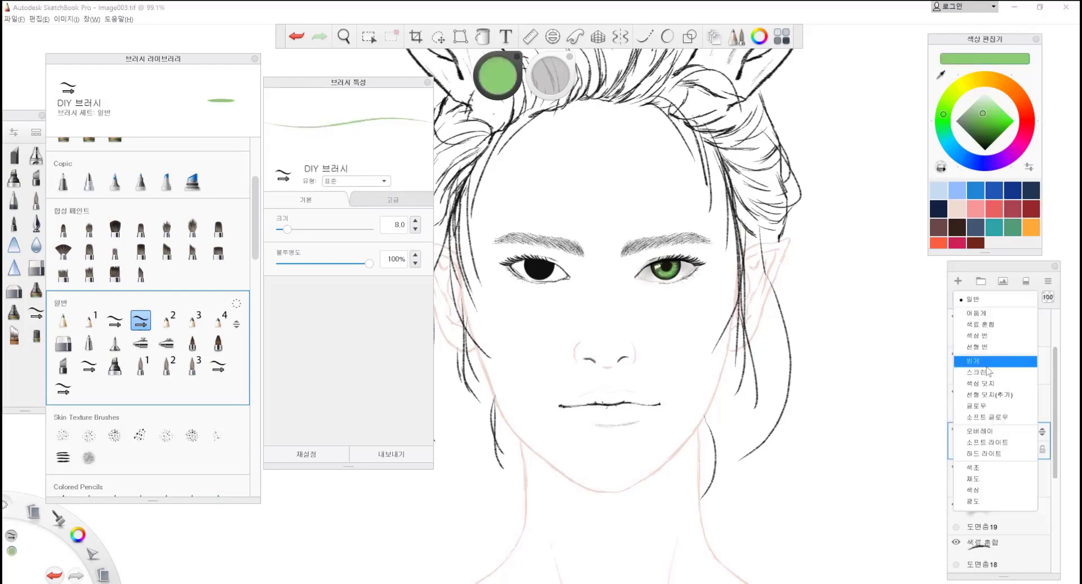
pyautogui.click(993, 338)
pyautogui.click(36, 245)
pyautogui.moveTo(336, 245); pyautogui.dragTo(305, 246)
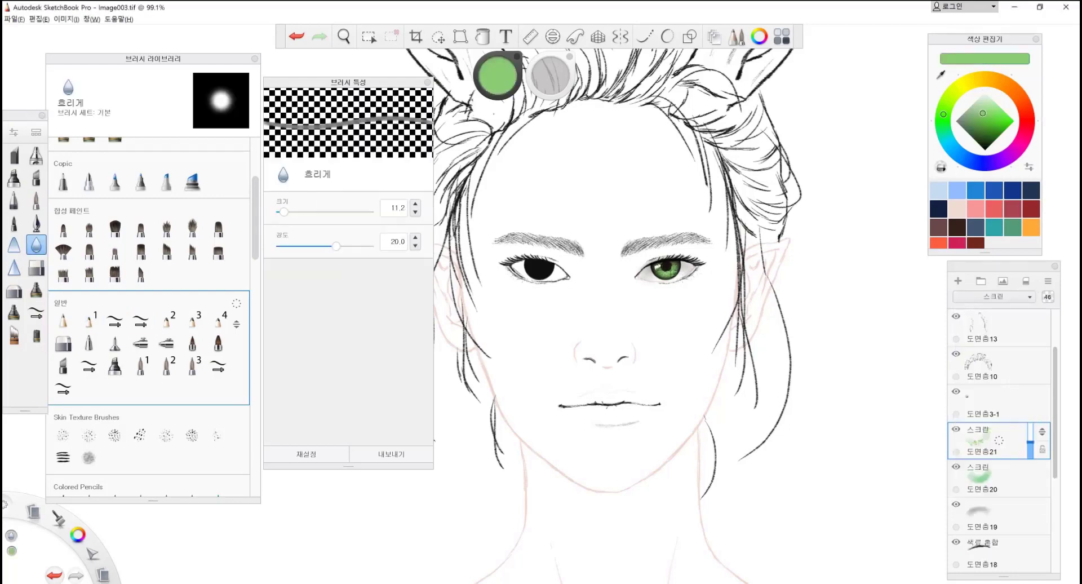
pyautogui.click(958, 282)
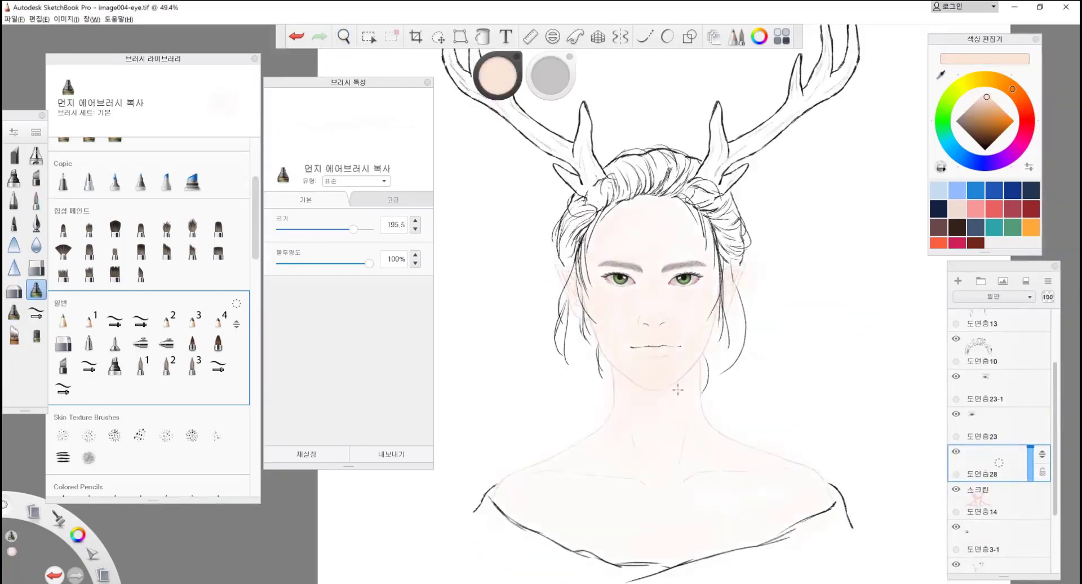
# - Try Colour Dodge on the skin layer, revert to Normal, and set a larger deeper-peach airbrush
pyautogui.click(994, 296)
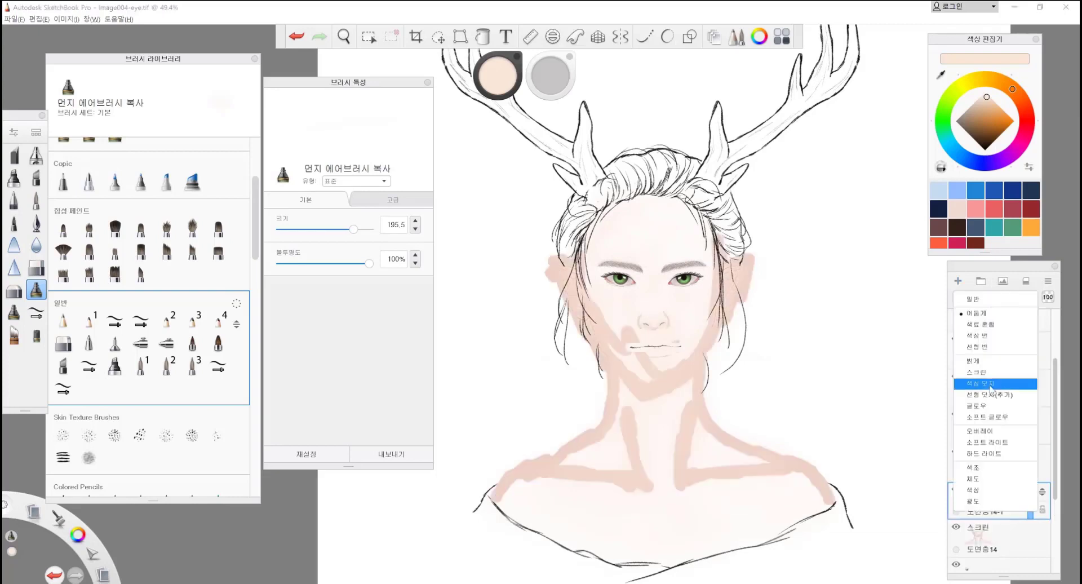
pyautogui.click(991, 383)
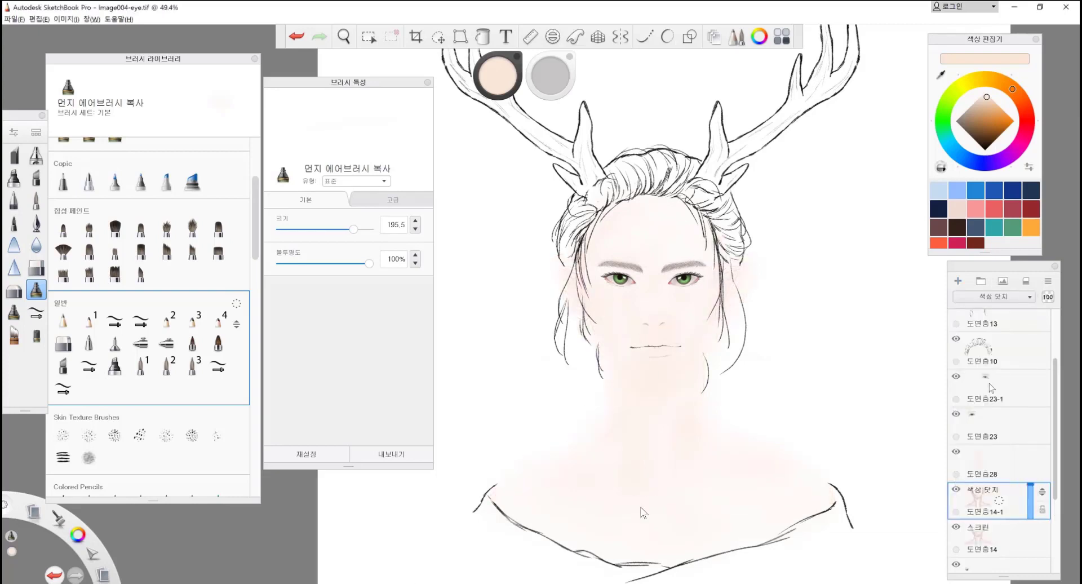
pyautogui.click(1023, 298)
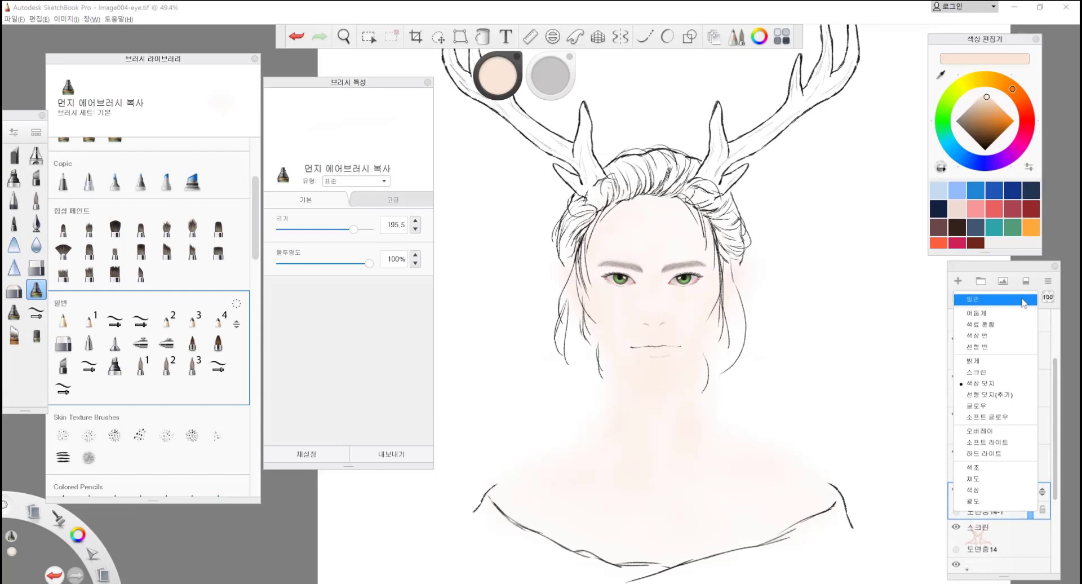
pyautogui.click(1022, 299)
pyautogui.moveTo(986, 100); pyautogui.dragTo(988, 103)
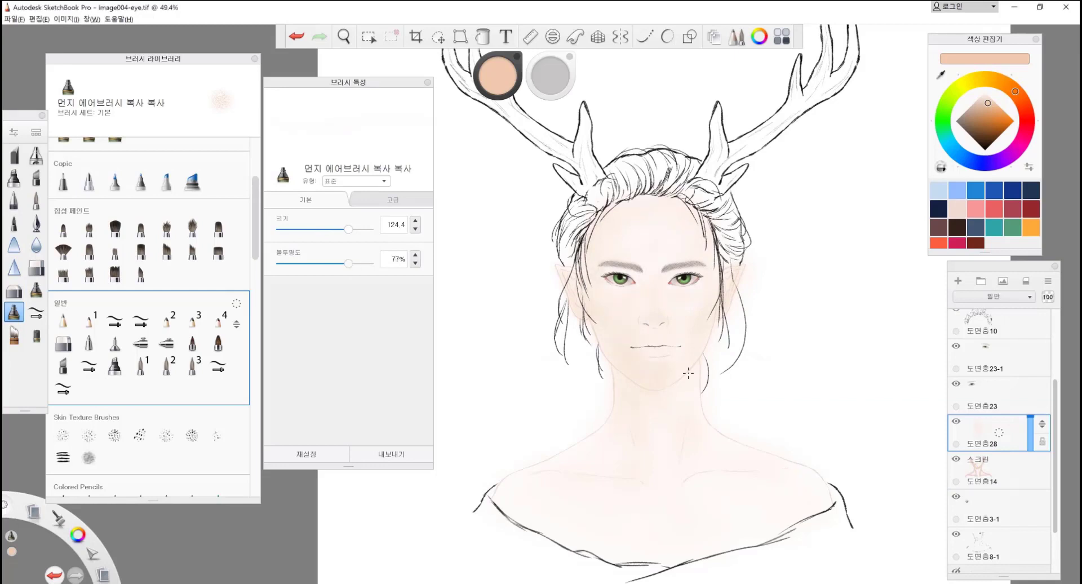
pyautogui.keyDown('alt'); pyautogui.click(666, 364); pyautogui.keyUp('alt')
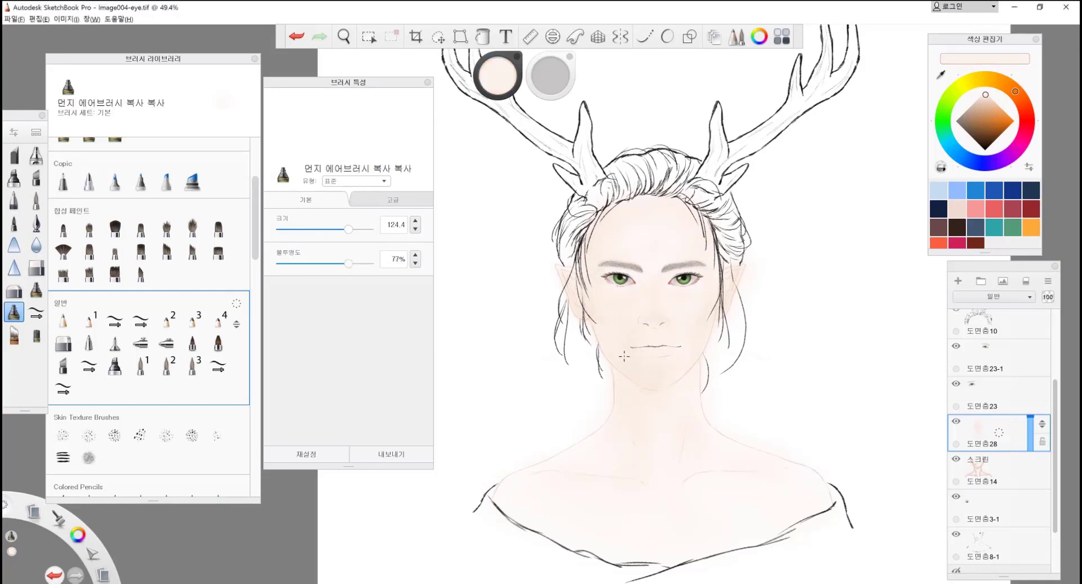
# - Add a Multiply layer and paint rose-red blush onto the cheek with the dust airbrush
pyautogui.moveTo(985, 102); pyautogui.dragTo(981, 113)
pyautogui.click(36, 290)
pyautogui.moveTo(598, 299); pyautogui.dragTo(614, 343)
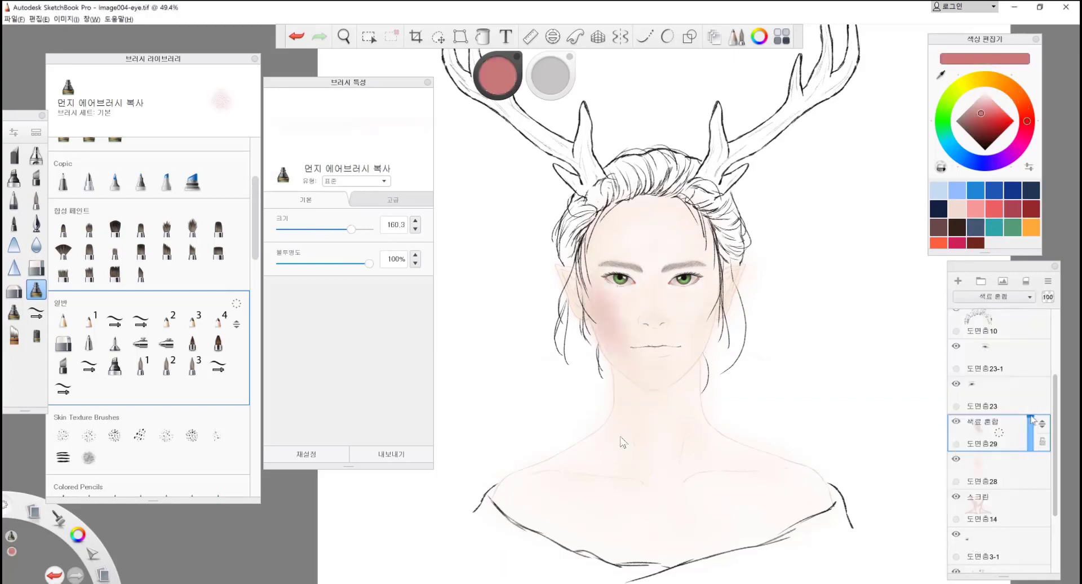
pyautogui.press('e')
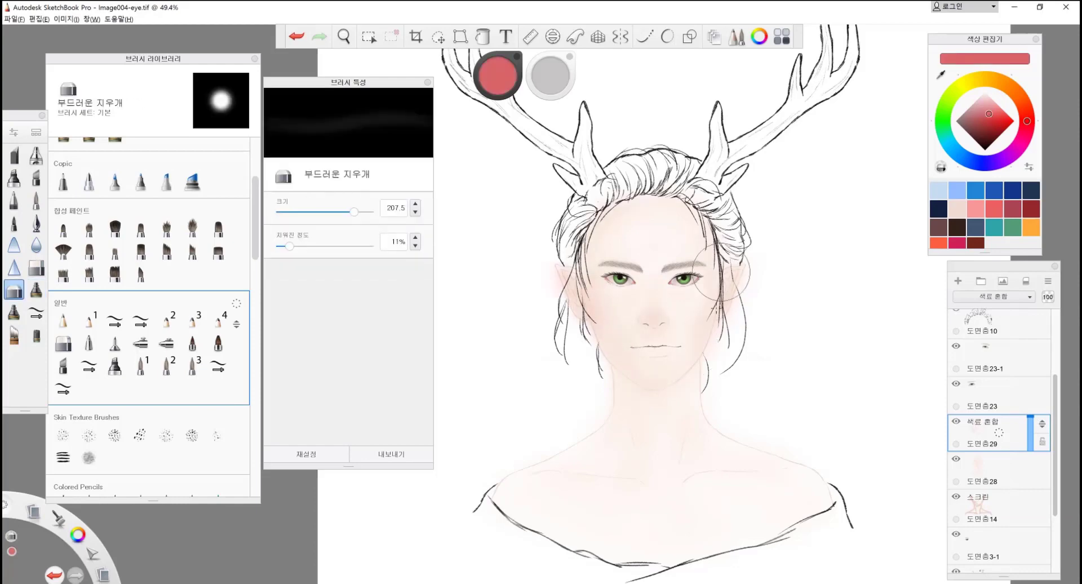
pyautogui.press('e')
pyautogui.moveTo(626, 433); pyautogui.dragTo(701, 441)
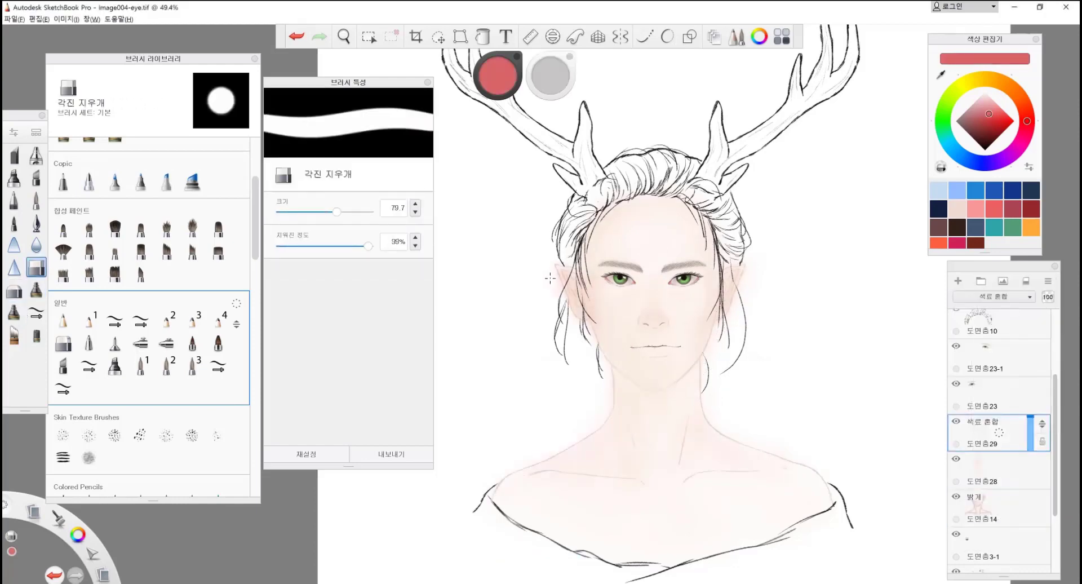
# - Shade under the lips and along the neck, then erase pink smudges beside the ear tip
pyautogui.click(986, 468)
pyautogui.moveTo(337, 212); pyautogui.dragTo(287, 211)
pyautogui.scroll(5, 562, 207)
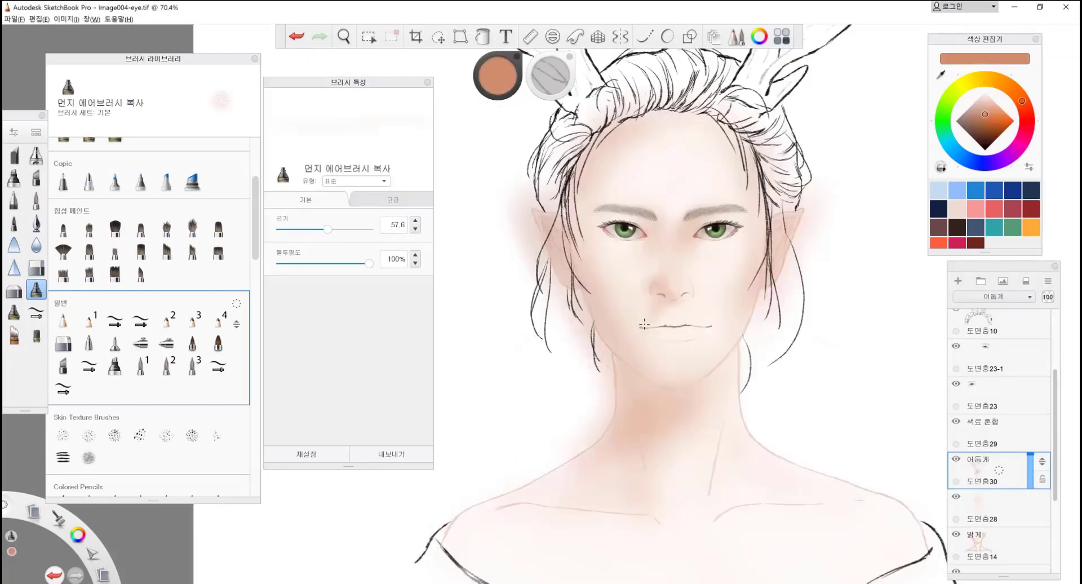
pyautogui.moveTo(660, 338); pyautogui.dragTo(715, 373)
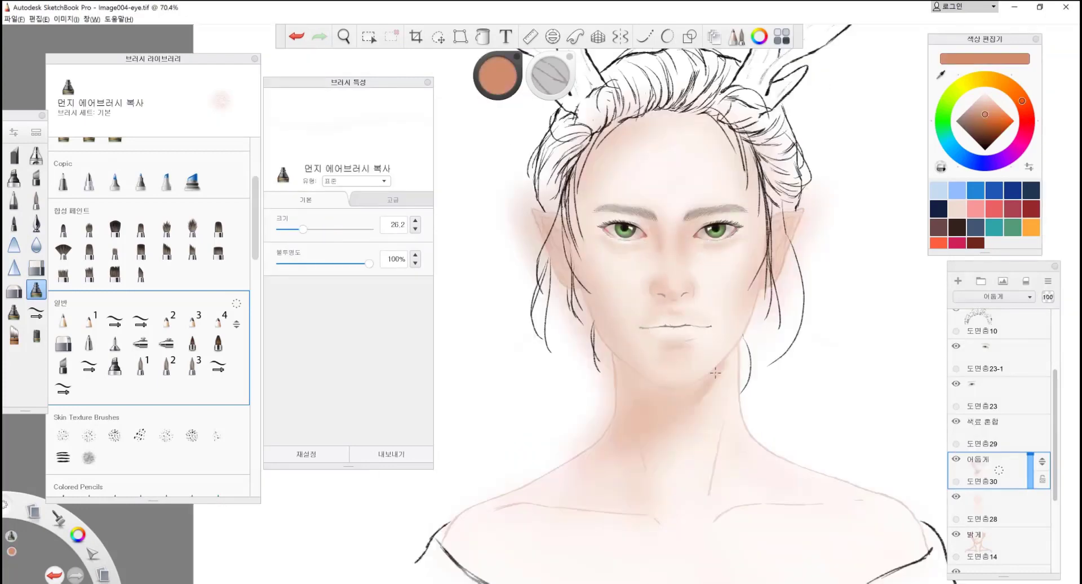
pyautogui.scroll(-3, 715, 373)
pyautogui.press('e')
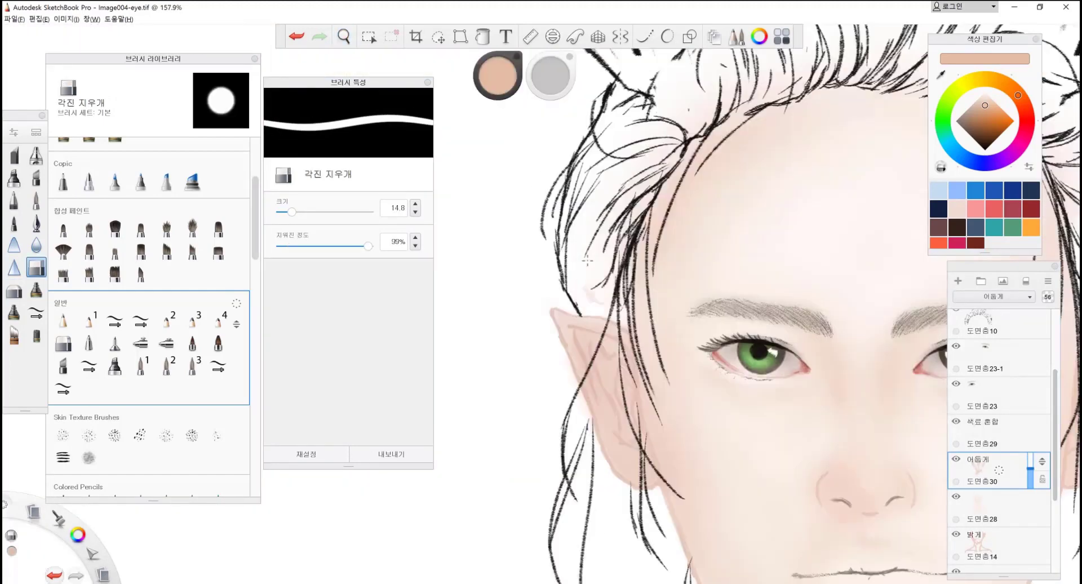
pyautogui.moveTo(591, 292); pyautogui.dragTo(598, 299)
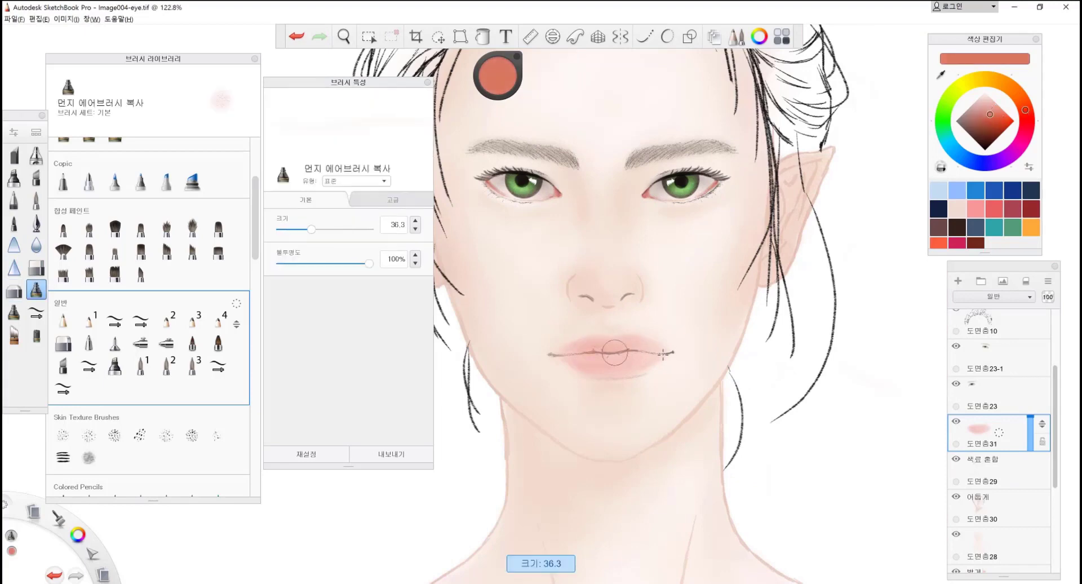
# - Merge the lip layers and compare by fading their opacity out and back to full
pyautogui.click(141, 321)
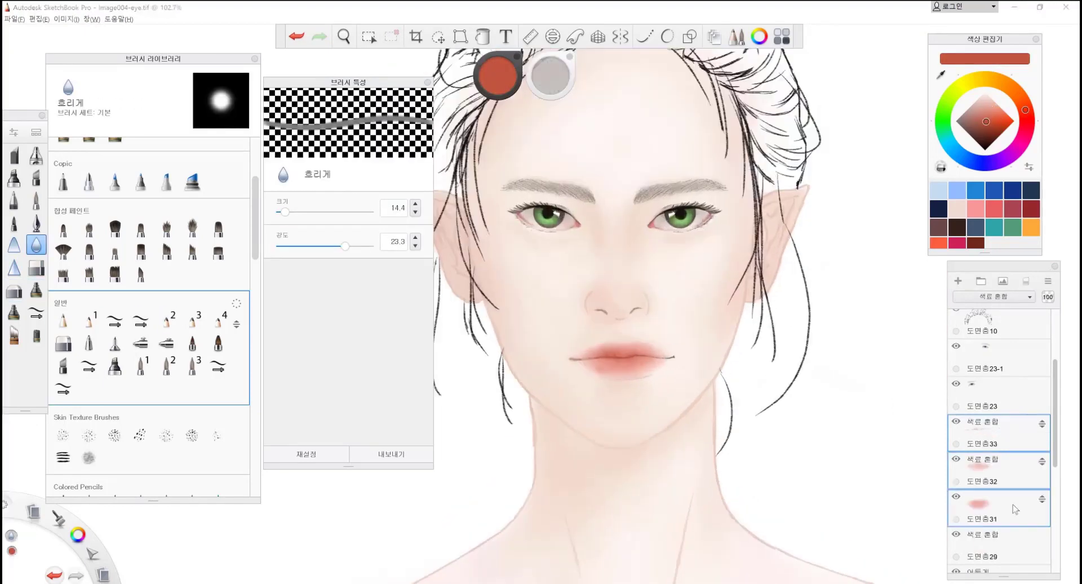
pyautogui.moveTo(1029, 461); pyautogui.dragTo(1027, 478)
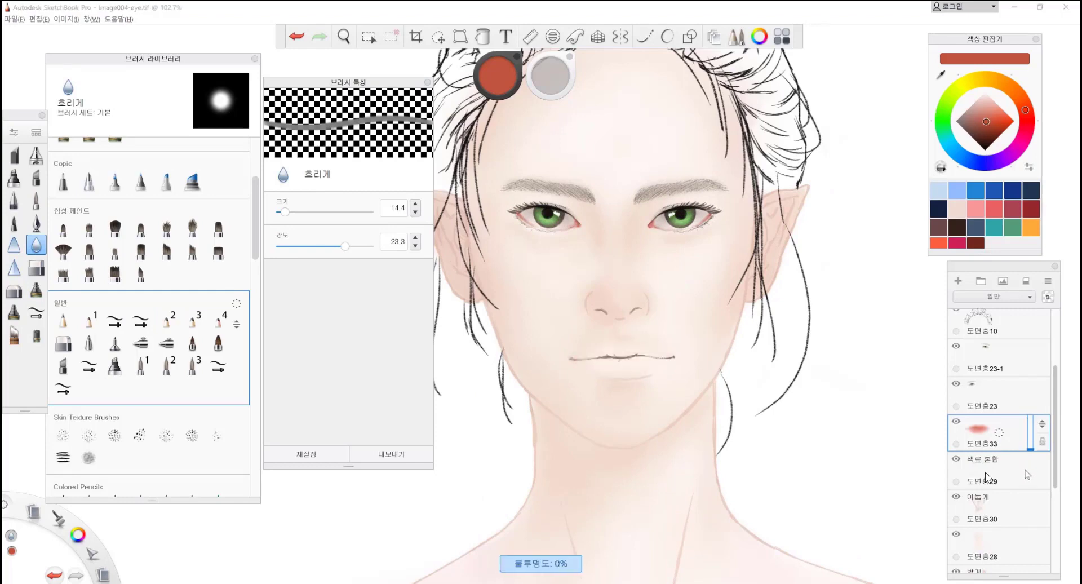
pyautogui.moveTo(1027, 474); pyautogui.dragTo(1034, 403)
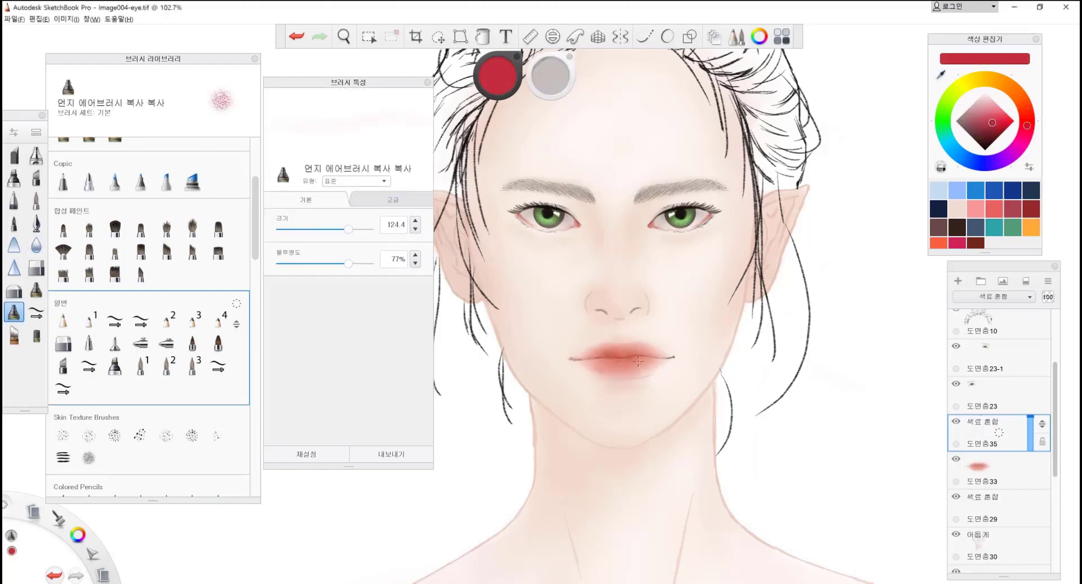
# - Refine the lips with a smaller airbrush and sampled orange-red, restoring the crimson lip layer
pyautogui.moveTo(643, 338); pyautogui.dragTo(654, 354)
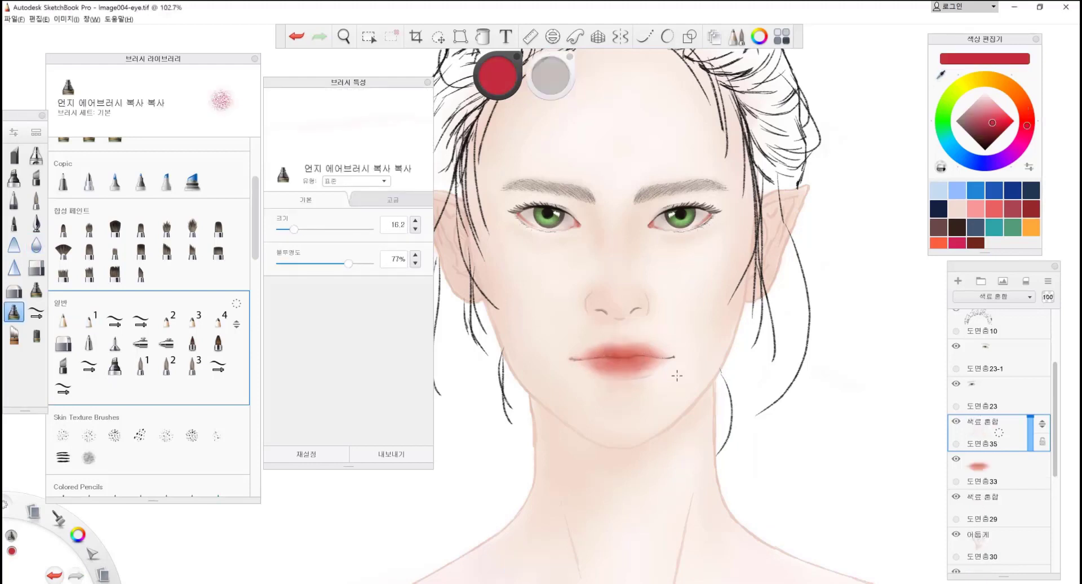
pyautogui.press('e')
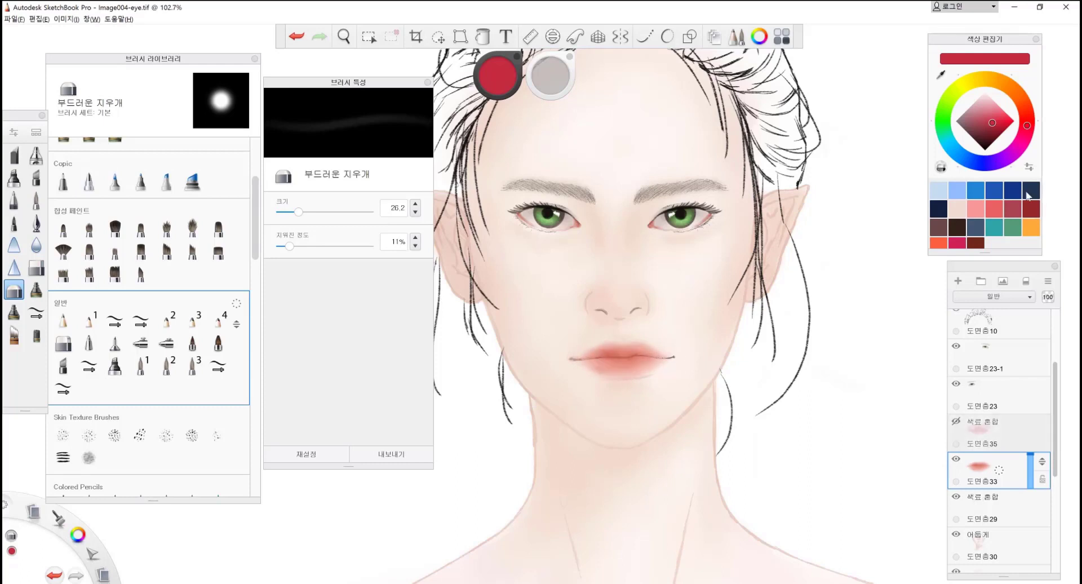
pyautogui.keyDown('alt'); pyautogui.click(605, 345); pyautogui.keyUp('alt')
pyautogui.press('e')
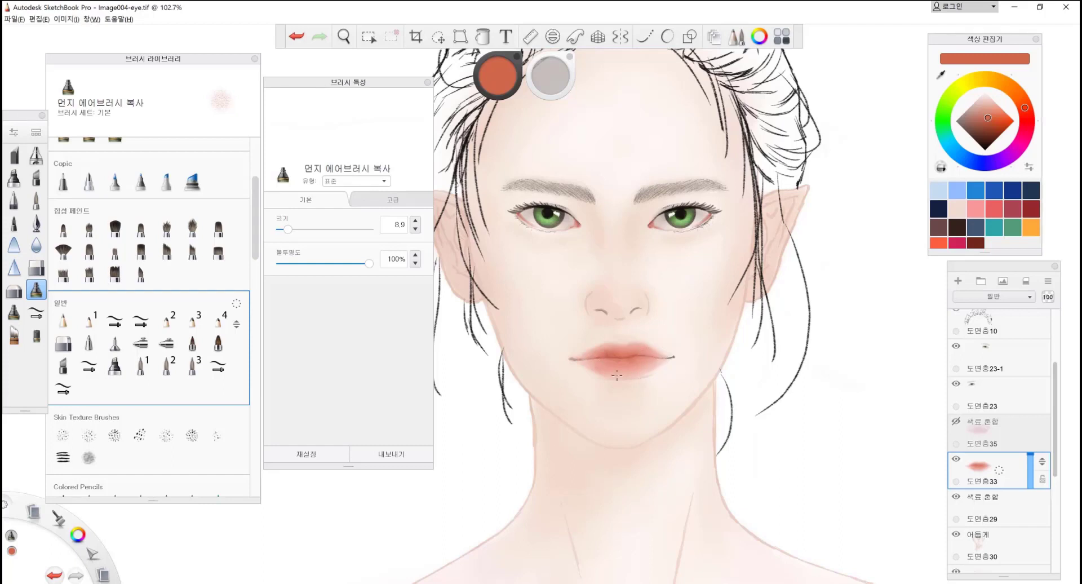
pyautogui.hotkey('ctrl', 'z')
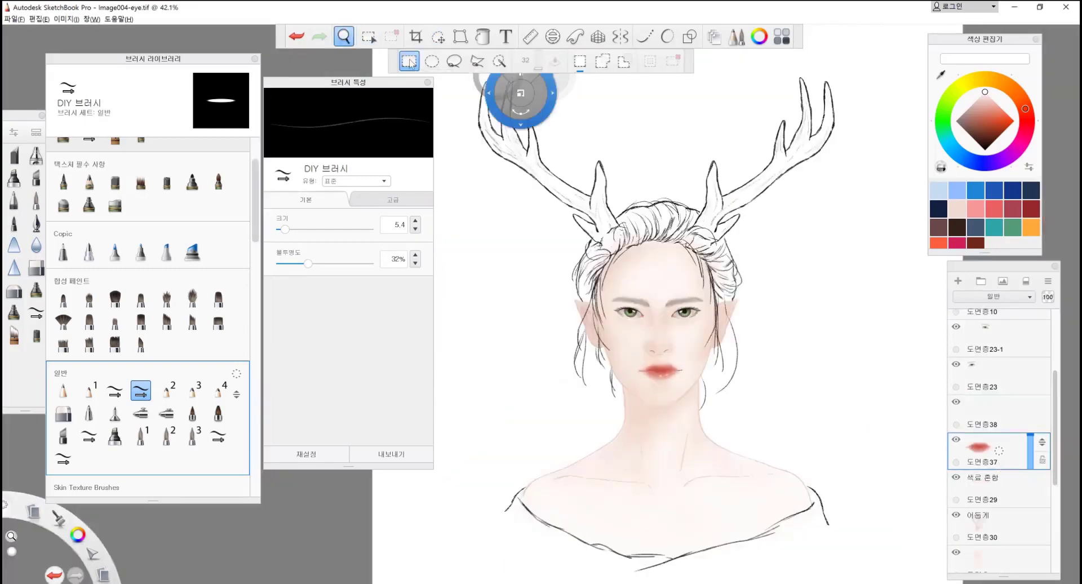
pyautogui.moveTo(554, 108)
pyautogui.mouseDown()
pyautogui.moveTo(485, 99)
pyautogui.moveTo(427, 59)
pyautogui.moveTo(304, 43)
pyautogui.mouseUp()
# - Show Image004-hair2.tif in Honeyview and resize its window to sit beside the canvas
pyautogui.click(433, 563)
pyautogui.scroll(-2, 898, 374)
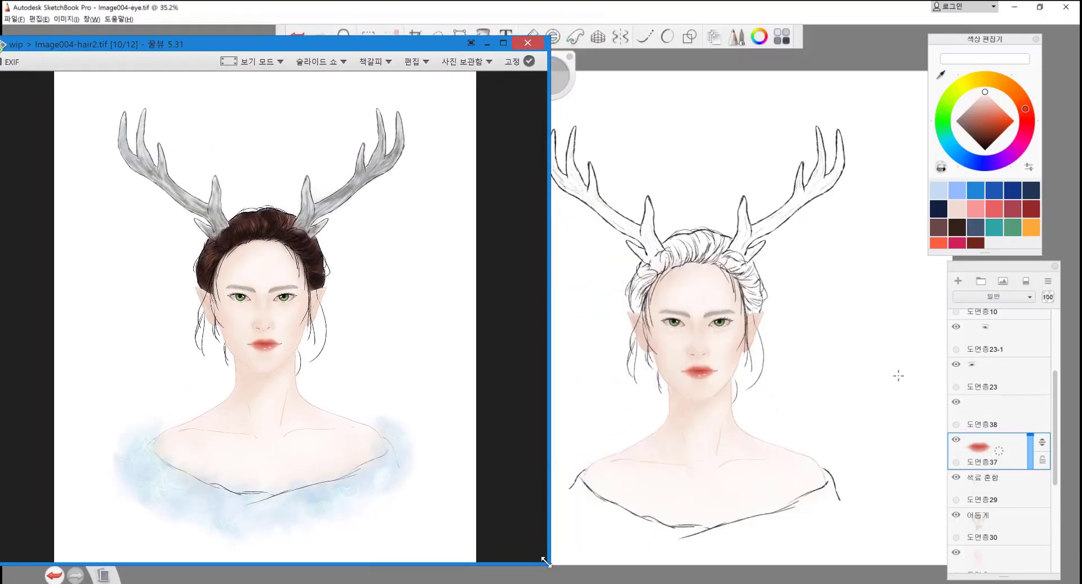
pyautogui.moveTo(551, 564); pyautogui.dragTo(514, 560)
pyautogui.moveTo(293, 72); pyautogui.dragTo(629, 45)
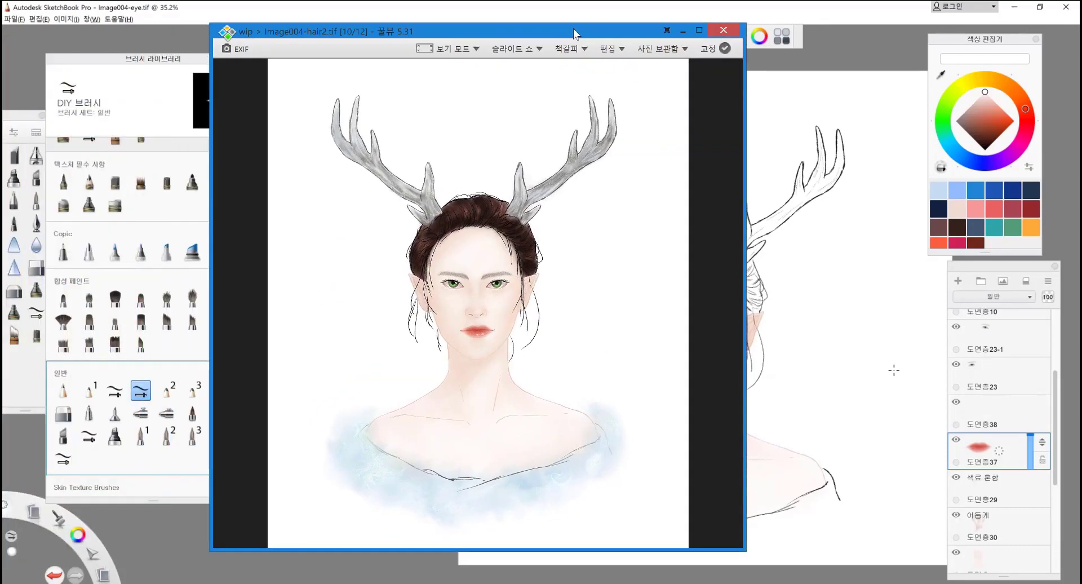